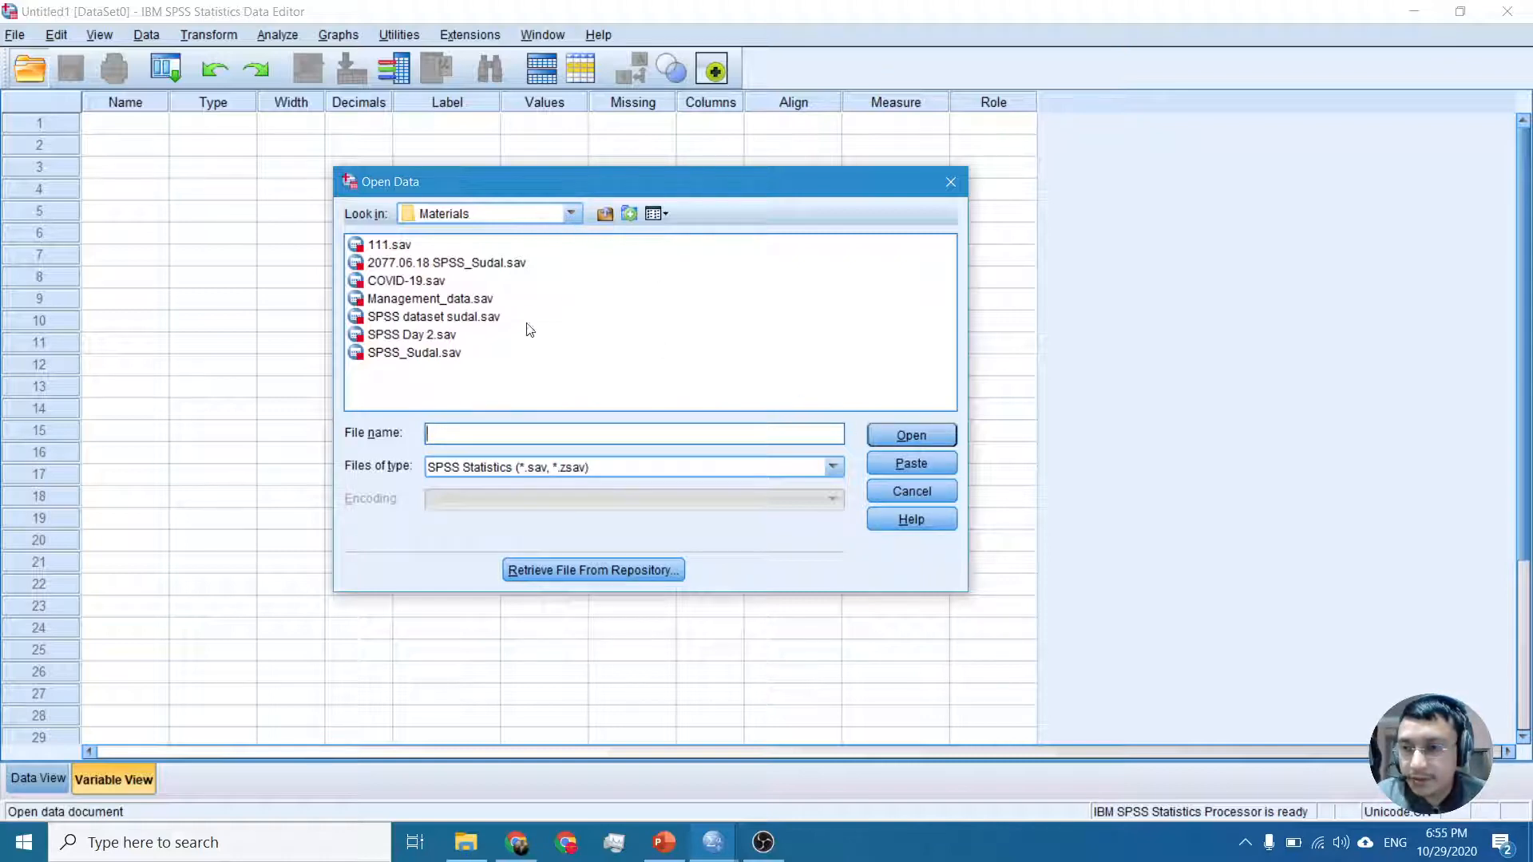
Open Management_data.sav from the Materials folder and check its case data before returning to the variable definitions
left_click(450, 300)
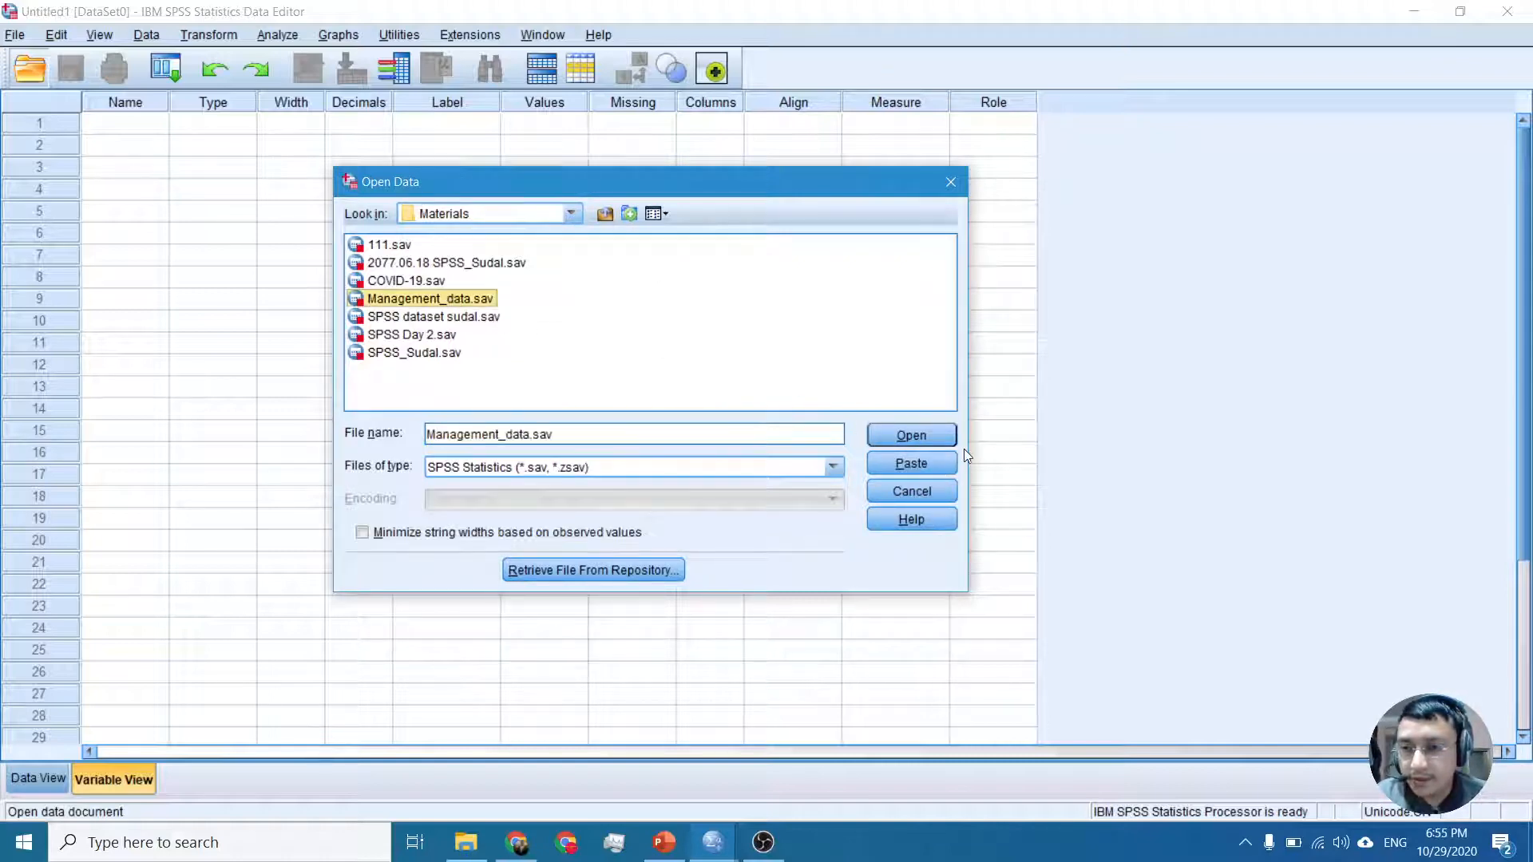
left_click(912, 439)
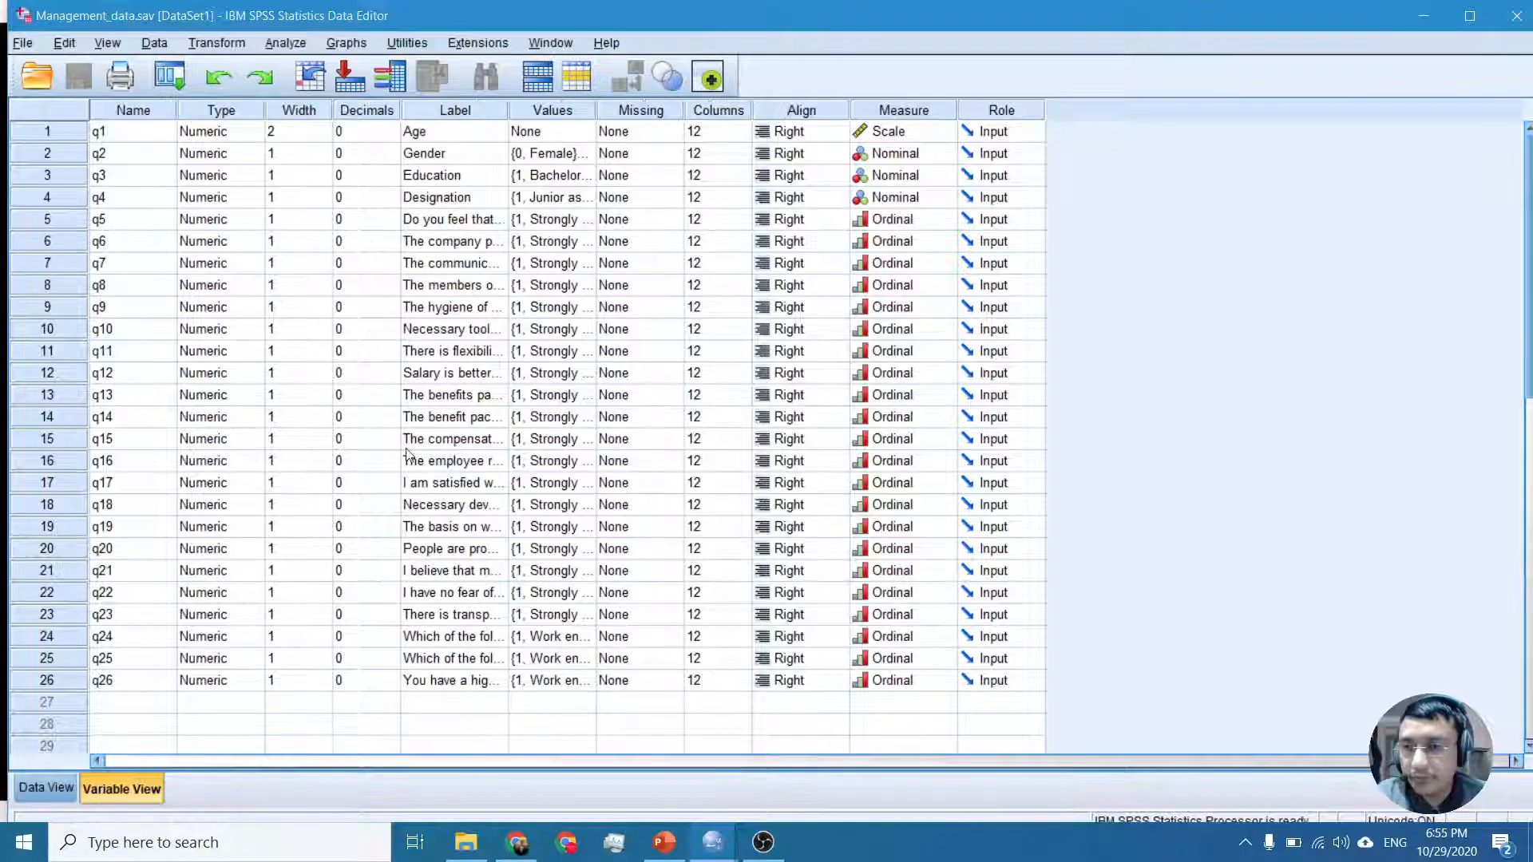
left_click(45, 788)
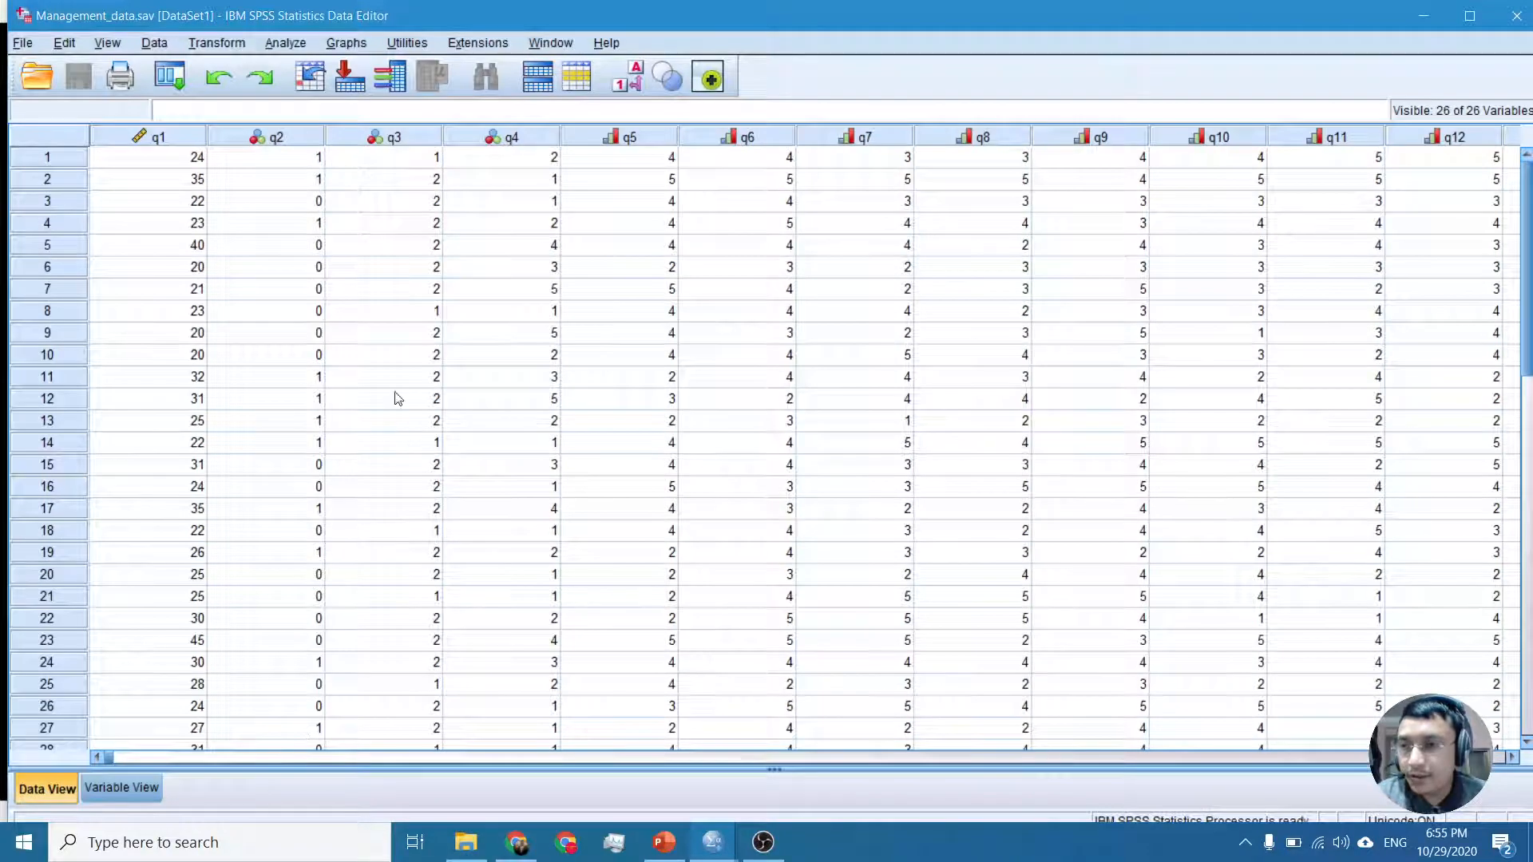
left_click(114, 788)
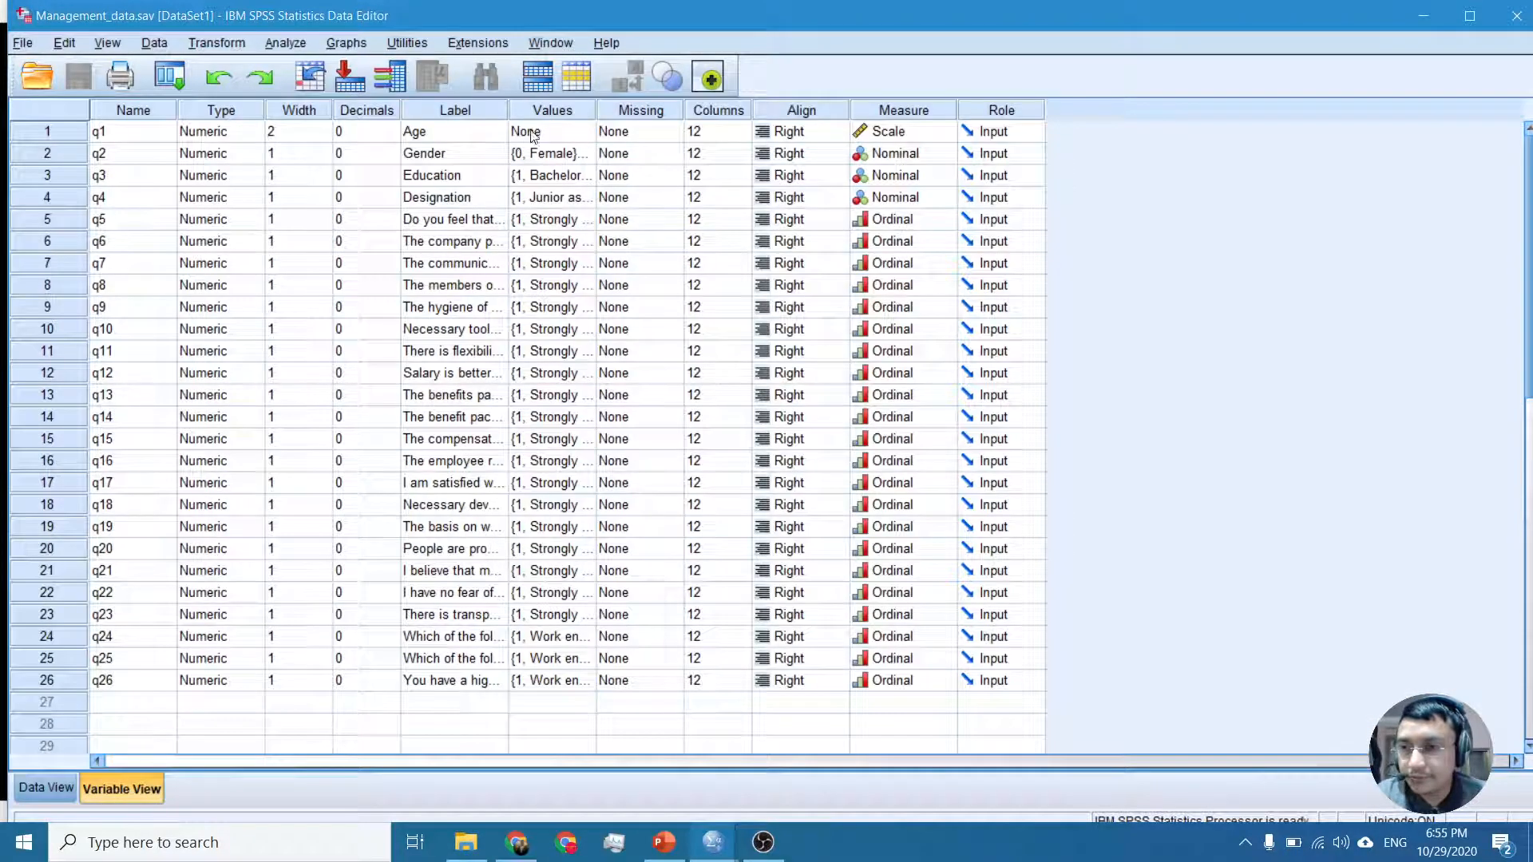
Widen the Label column to show the full question texts and check the value labels of q5
left_click_drag(509, 112, 1096, 157)
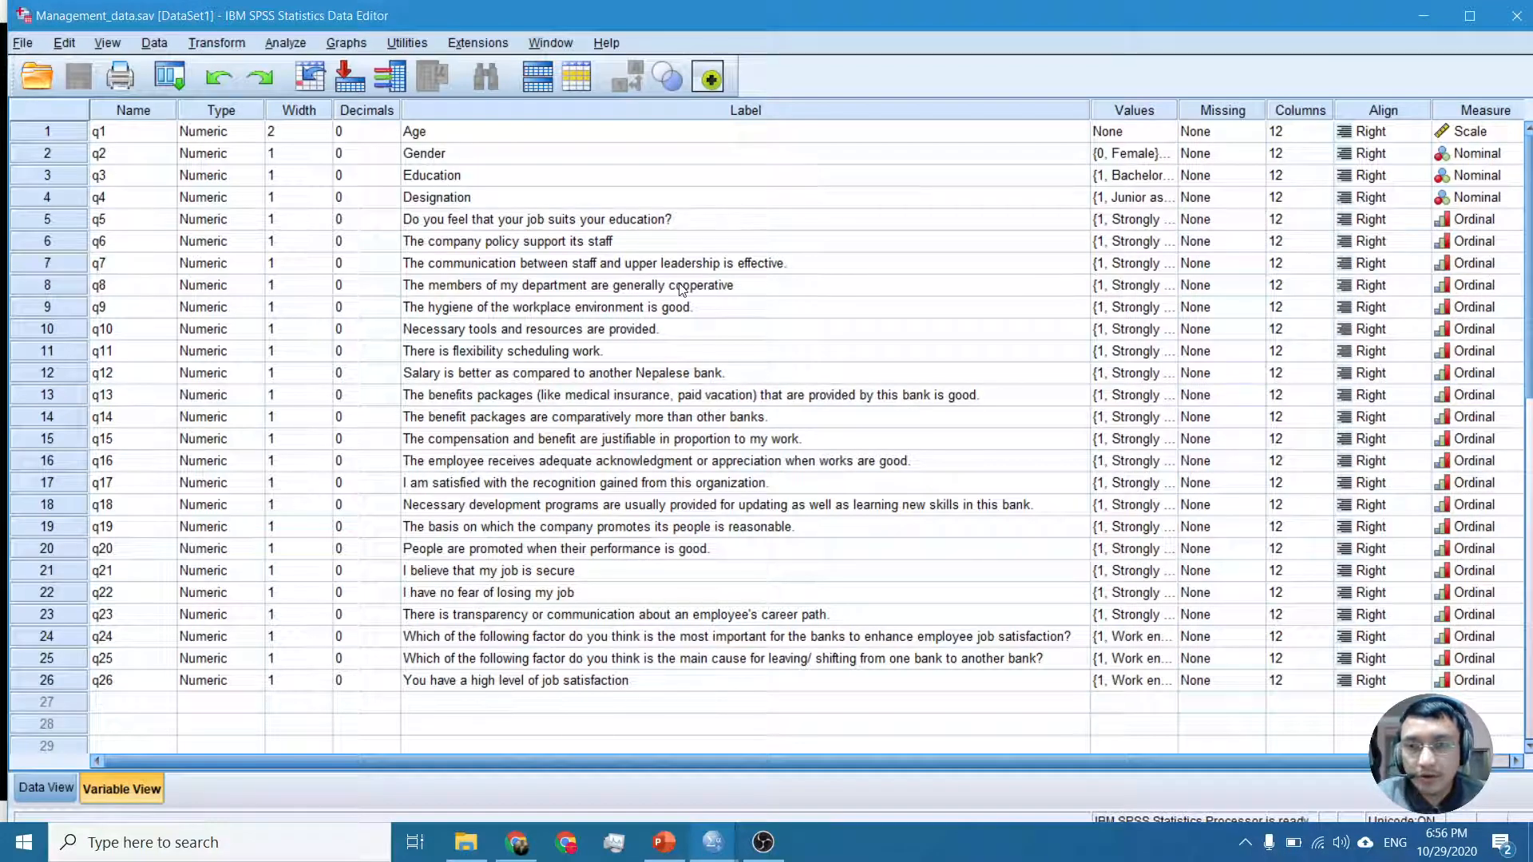
left_click(477, 222)
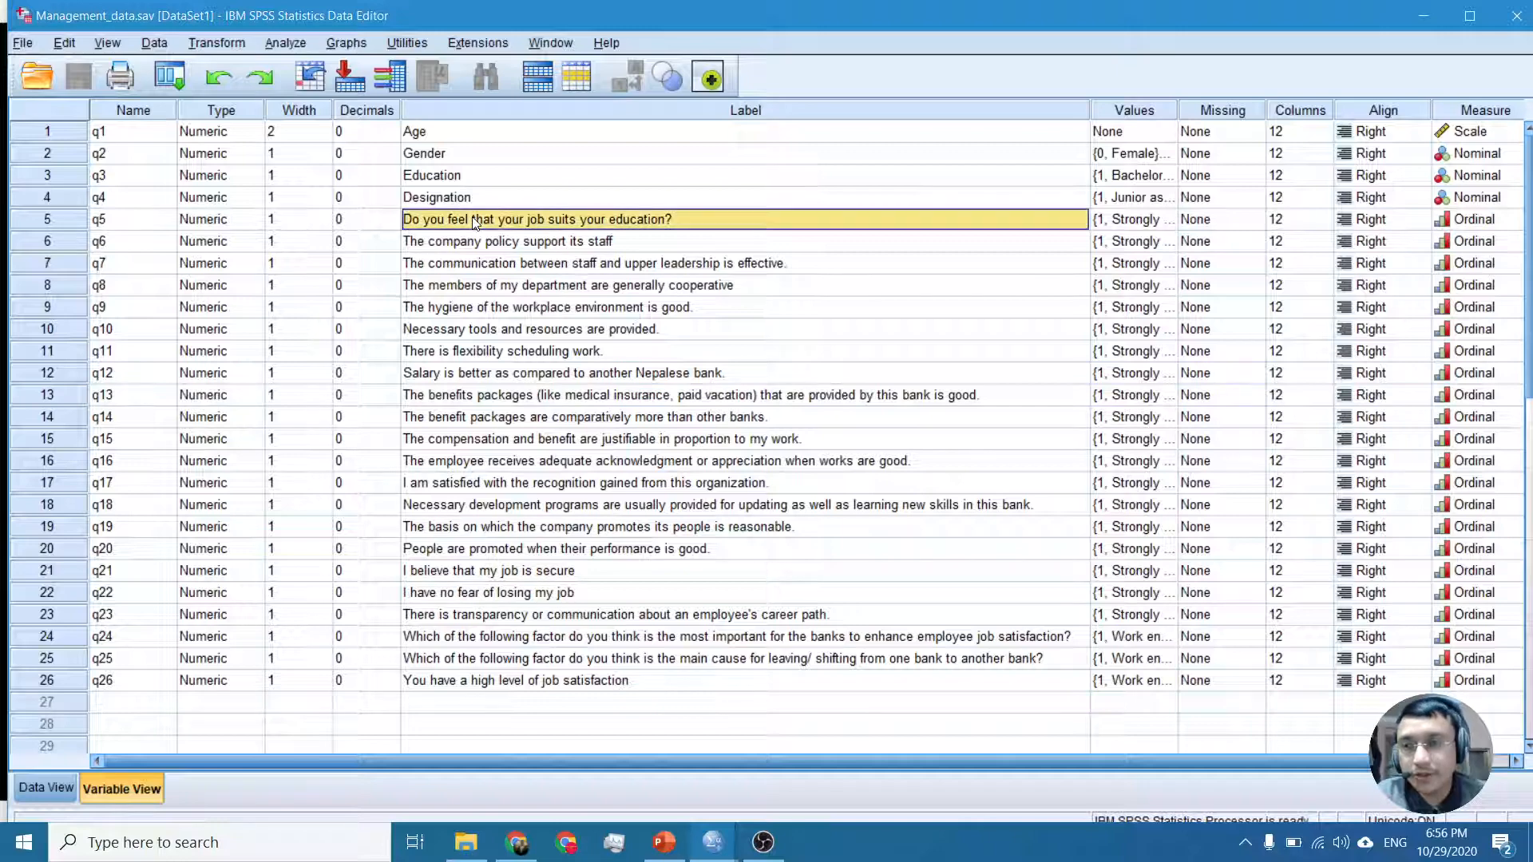
left_click(1150, 223)
left_click(1166, 221)
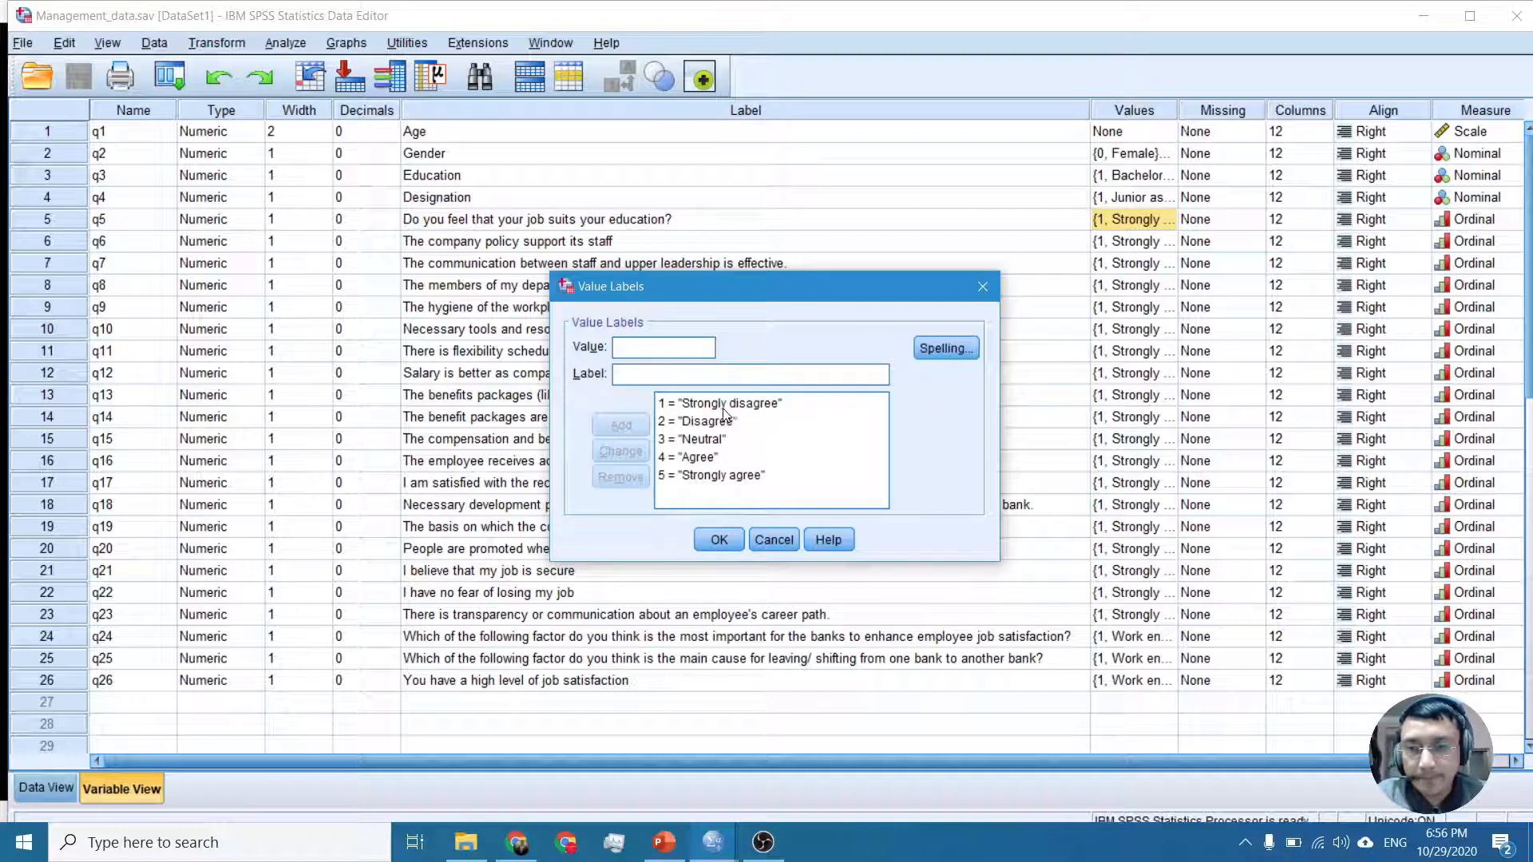
left_click(718, 539)
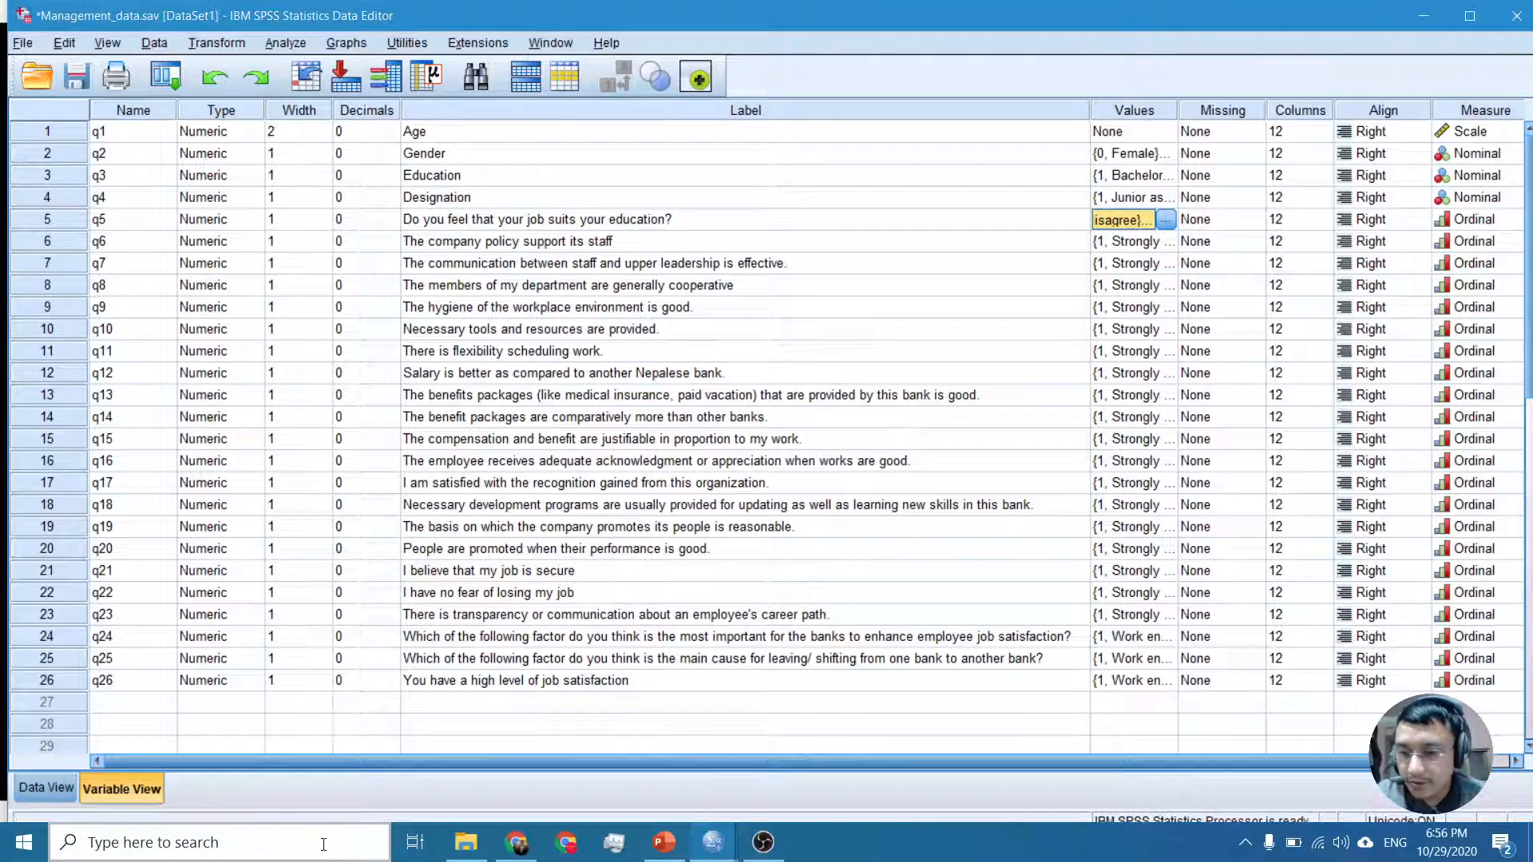
Switch to File Explorer, open the job satisfaction survey questionnaire workbook in Excel, and look over the Work environment items q6 to q11
left_click(466, 841)
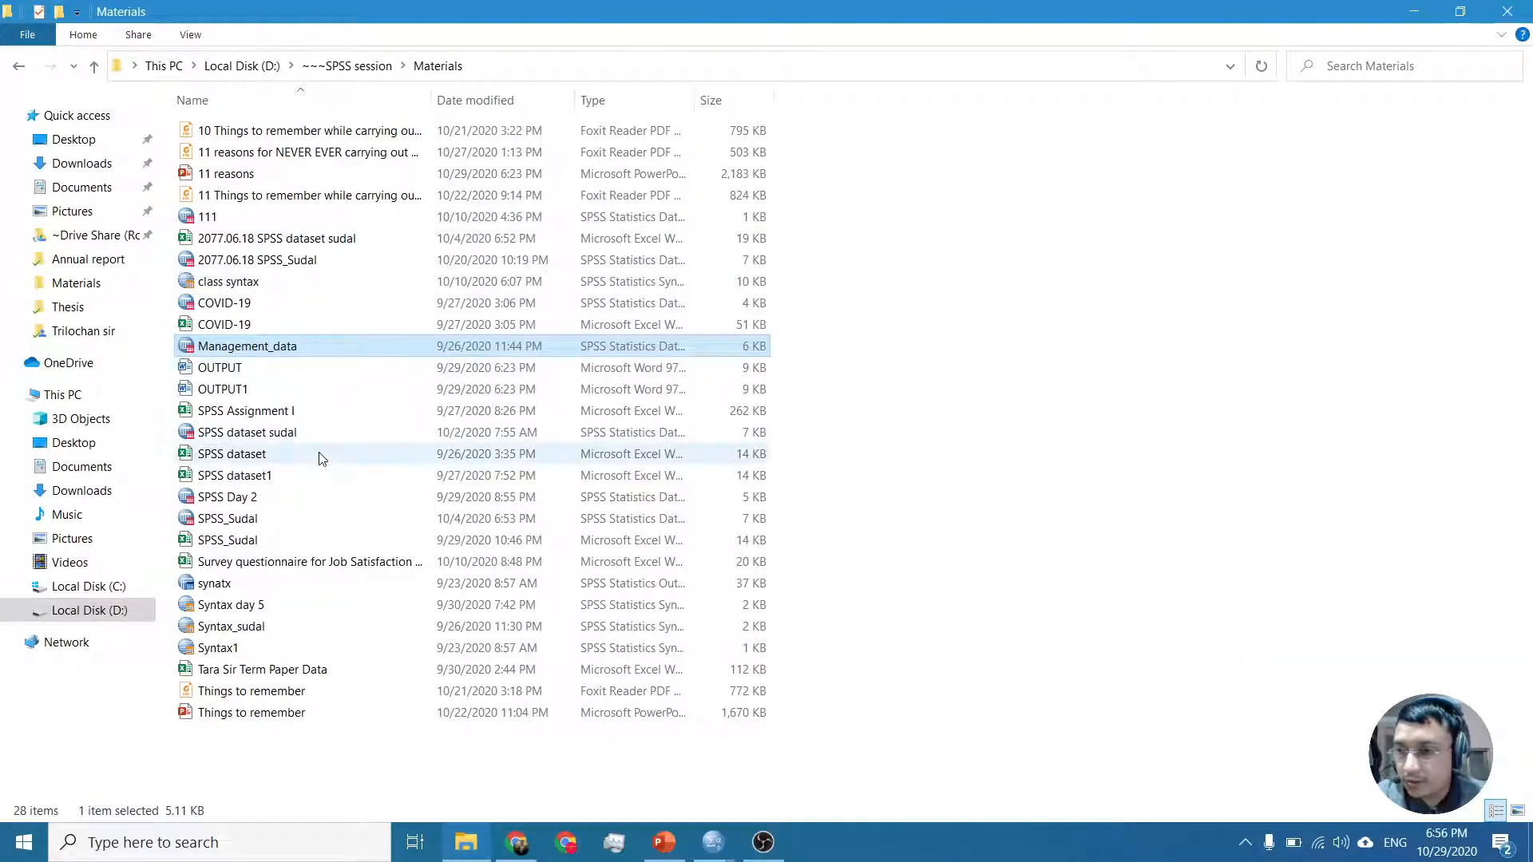
left_click(289, 563)
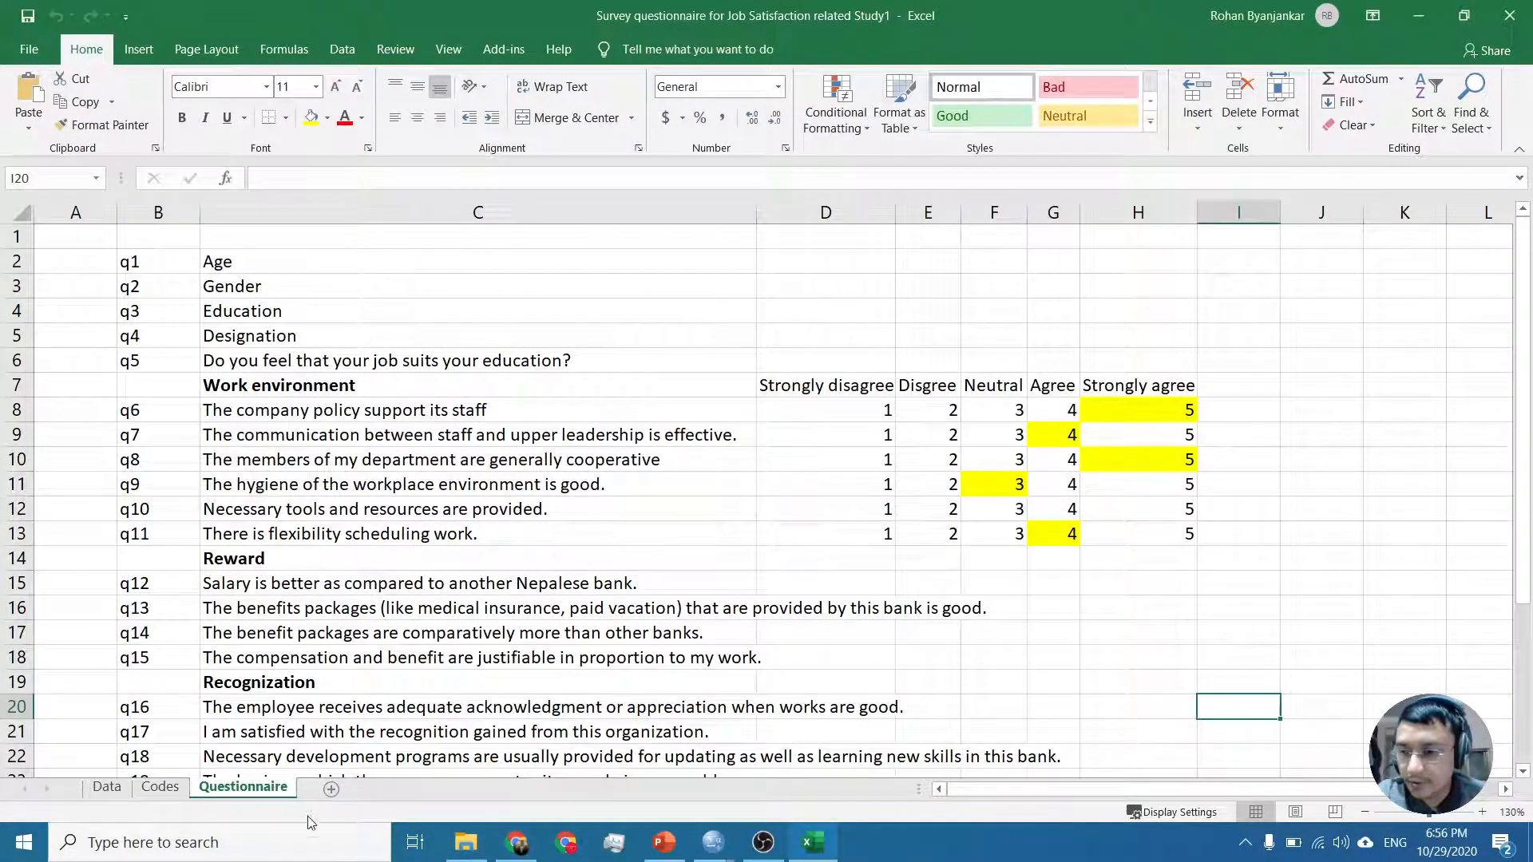
left_click(331, 386)
left_click(179, 407)
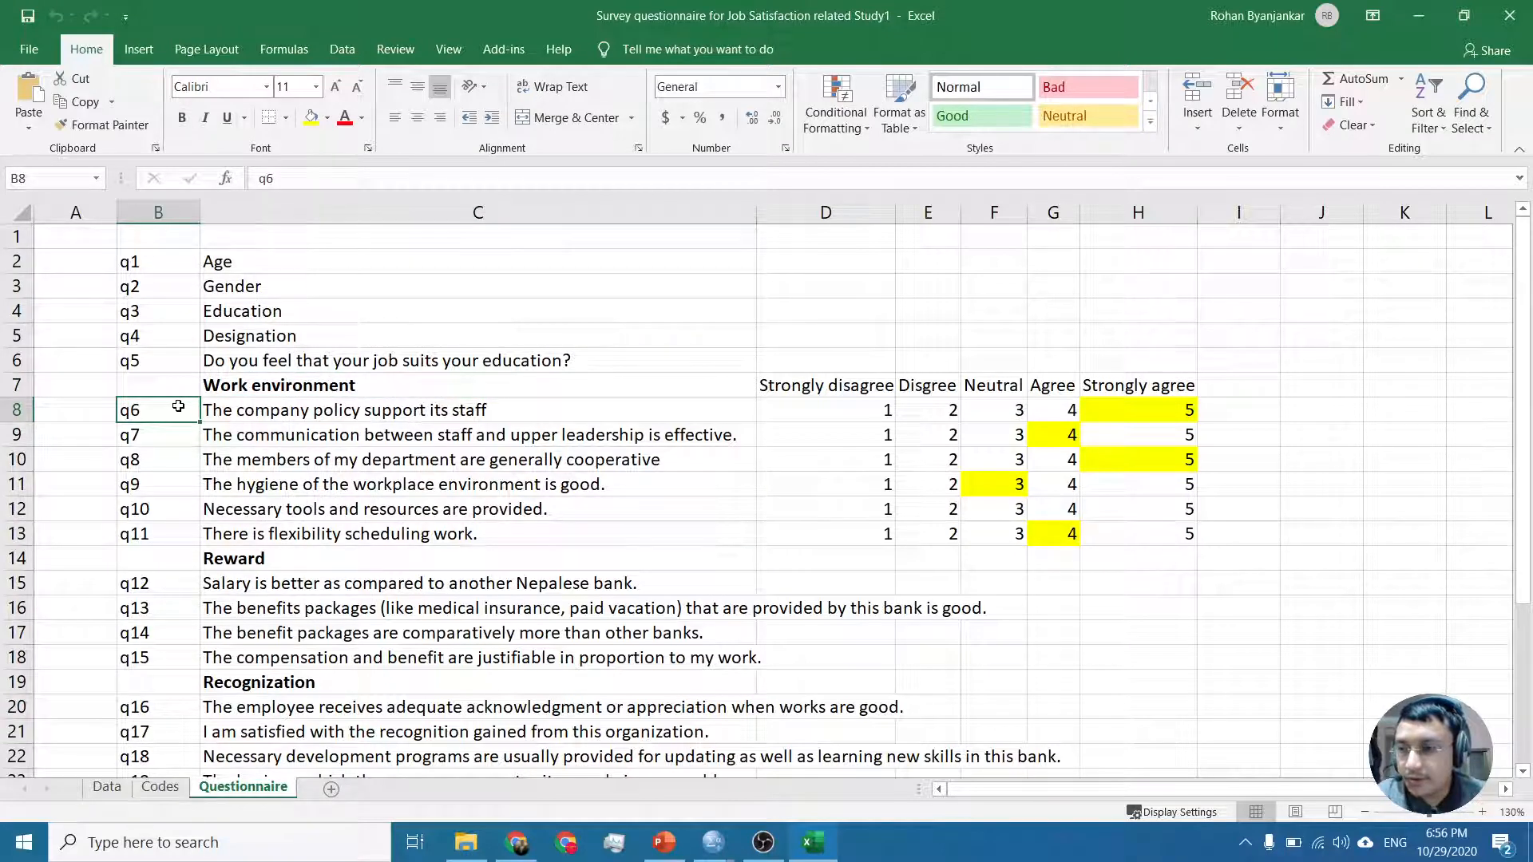
left_click(160, 536)
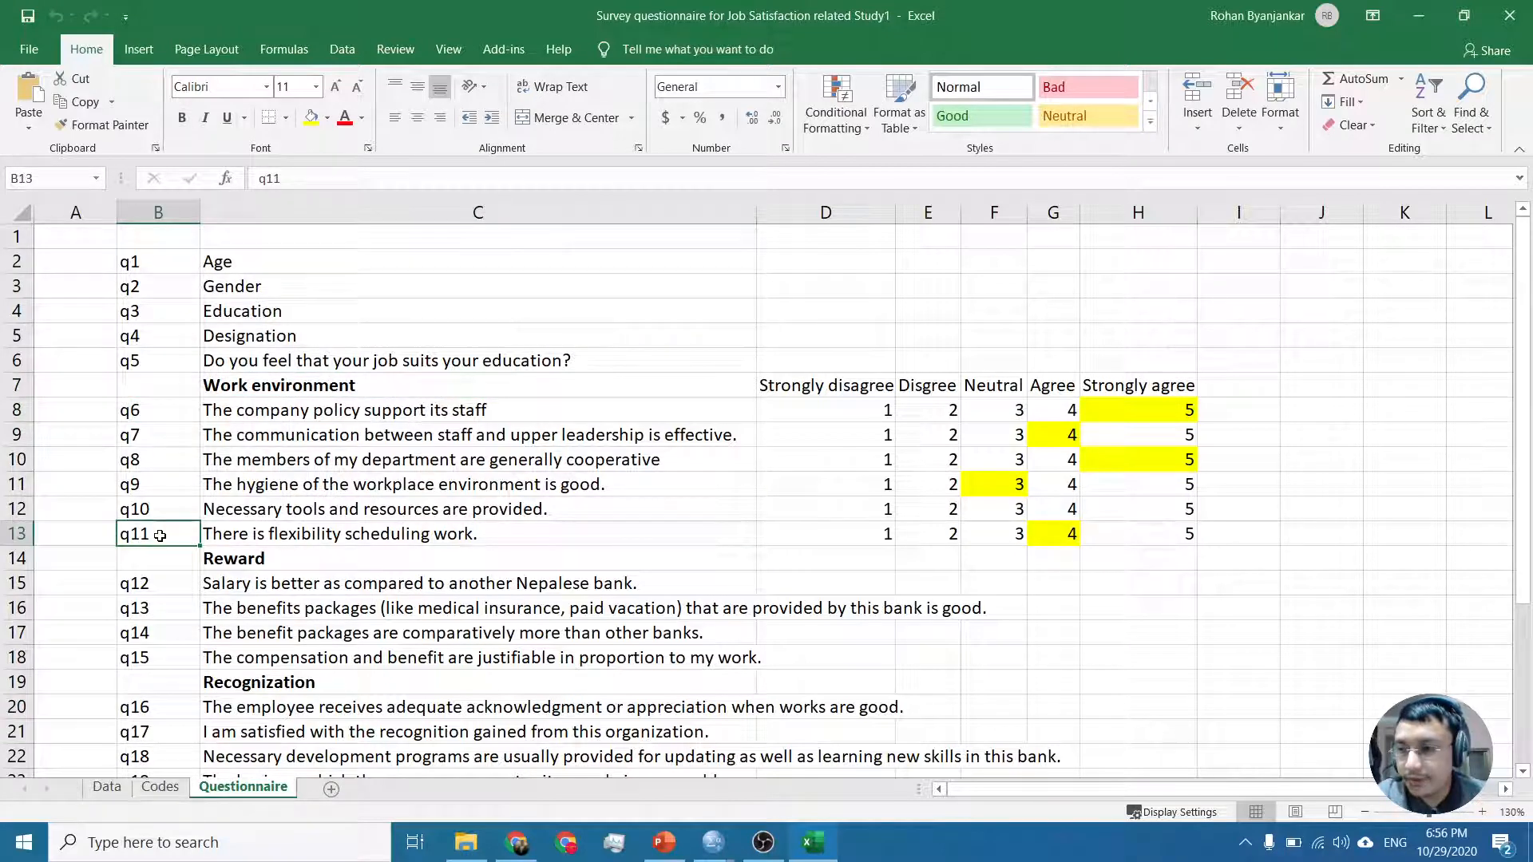
left_click(271, 388)
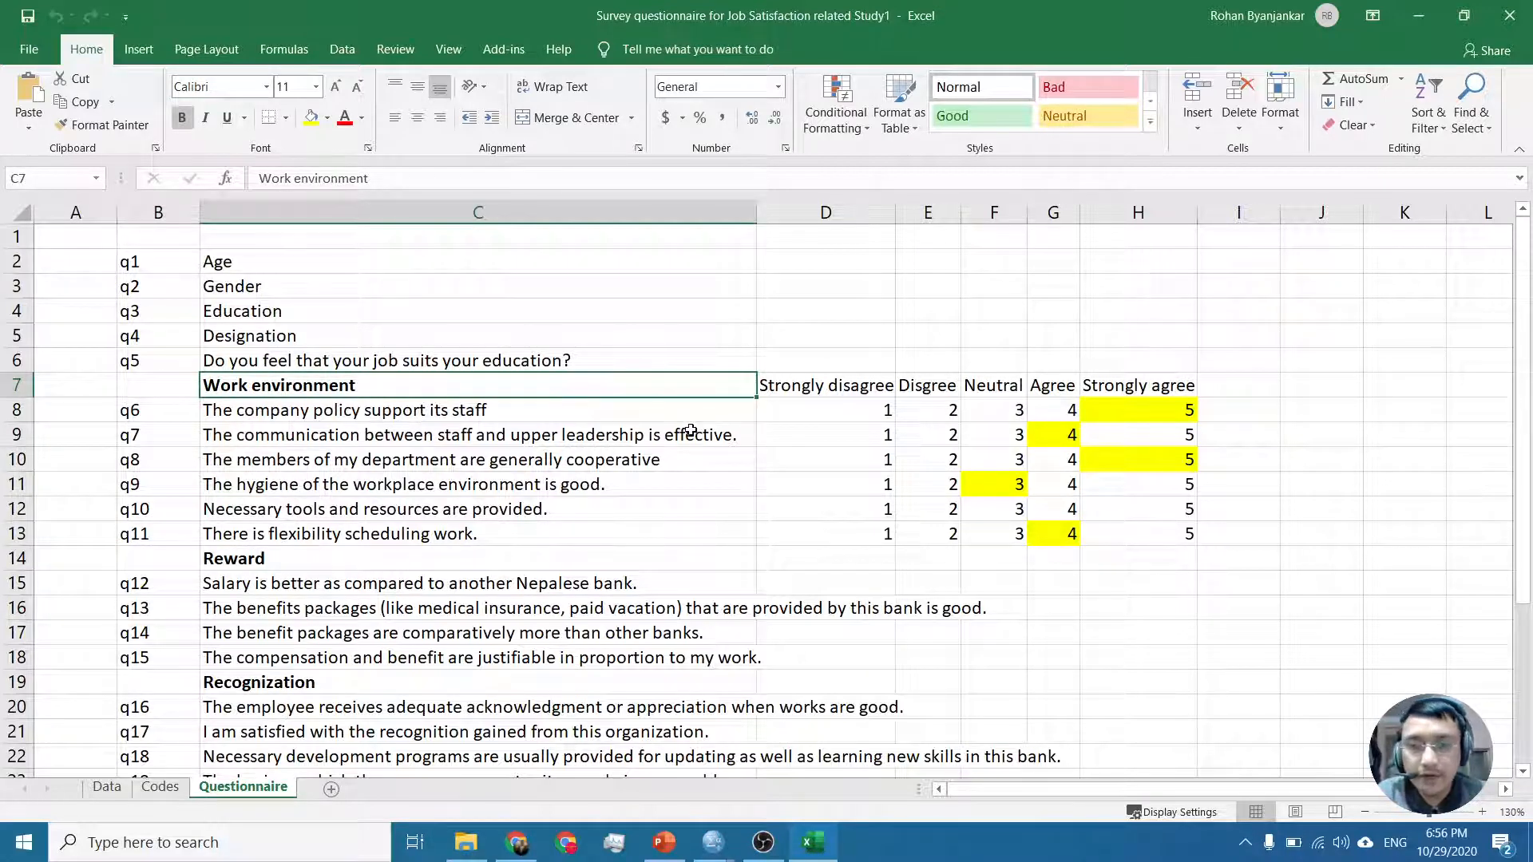
left_click(600, 412)
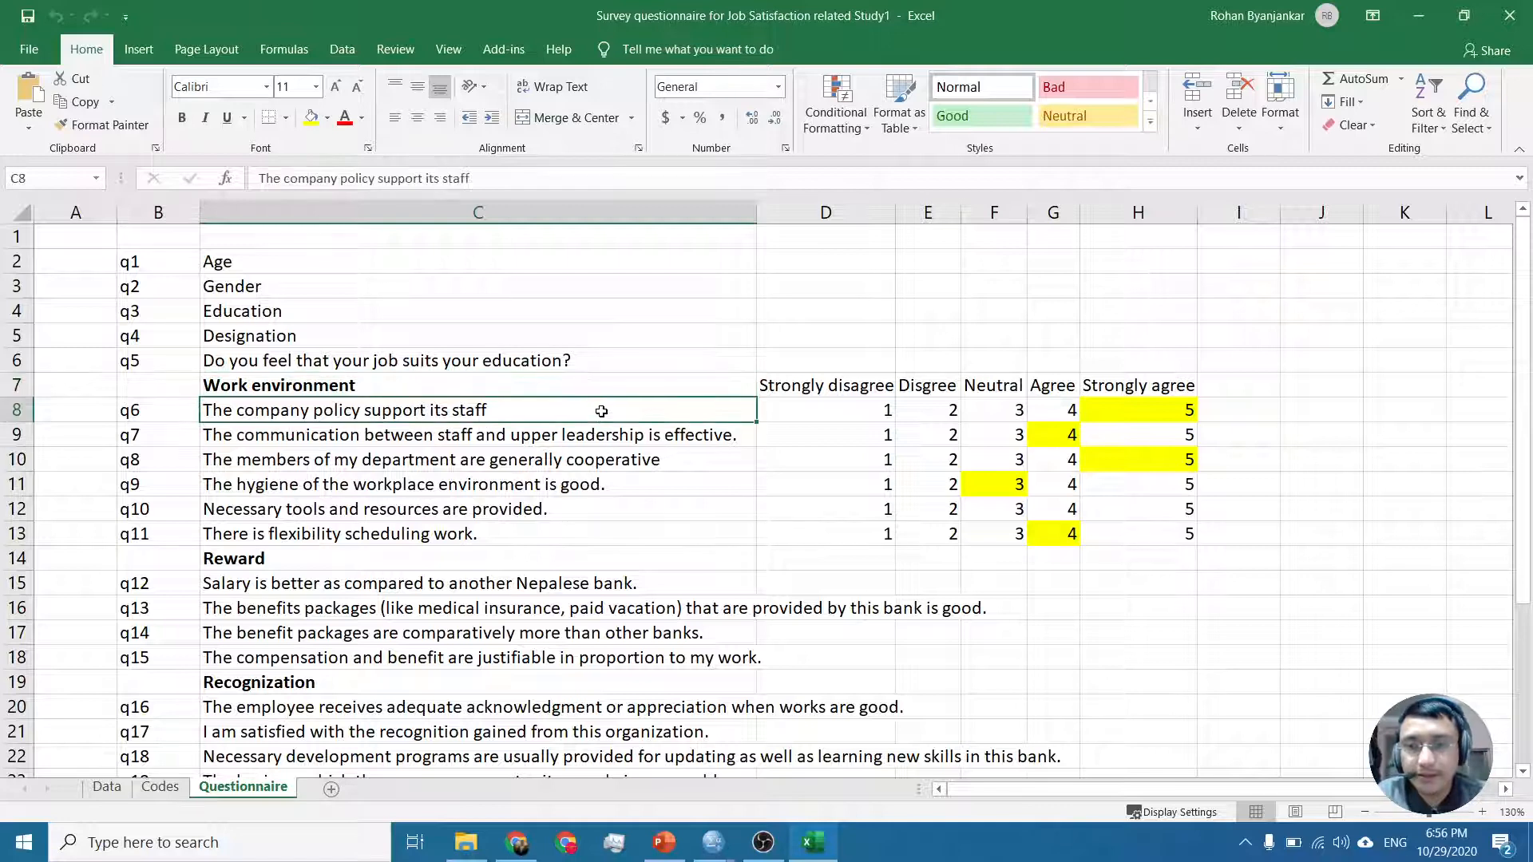
Examine the five-point agreement scale and the statements q6 to q11 grouped under Work environment
left_click_drag(852, 388, 1169, 529)
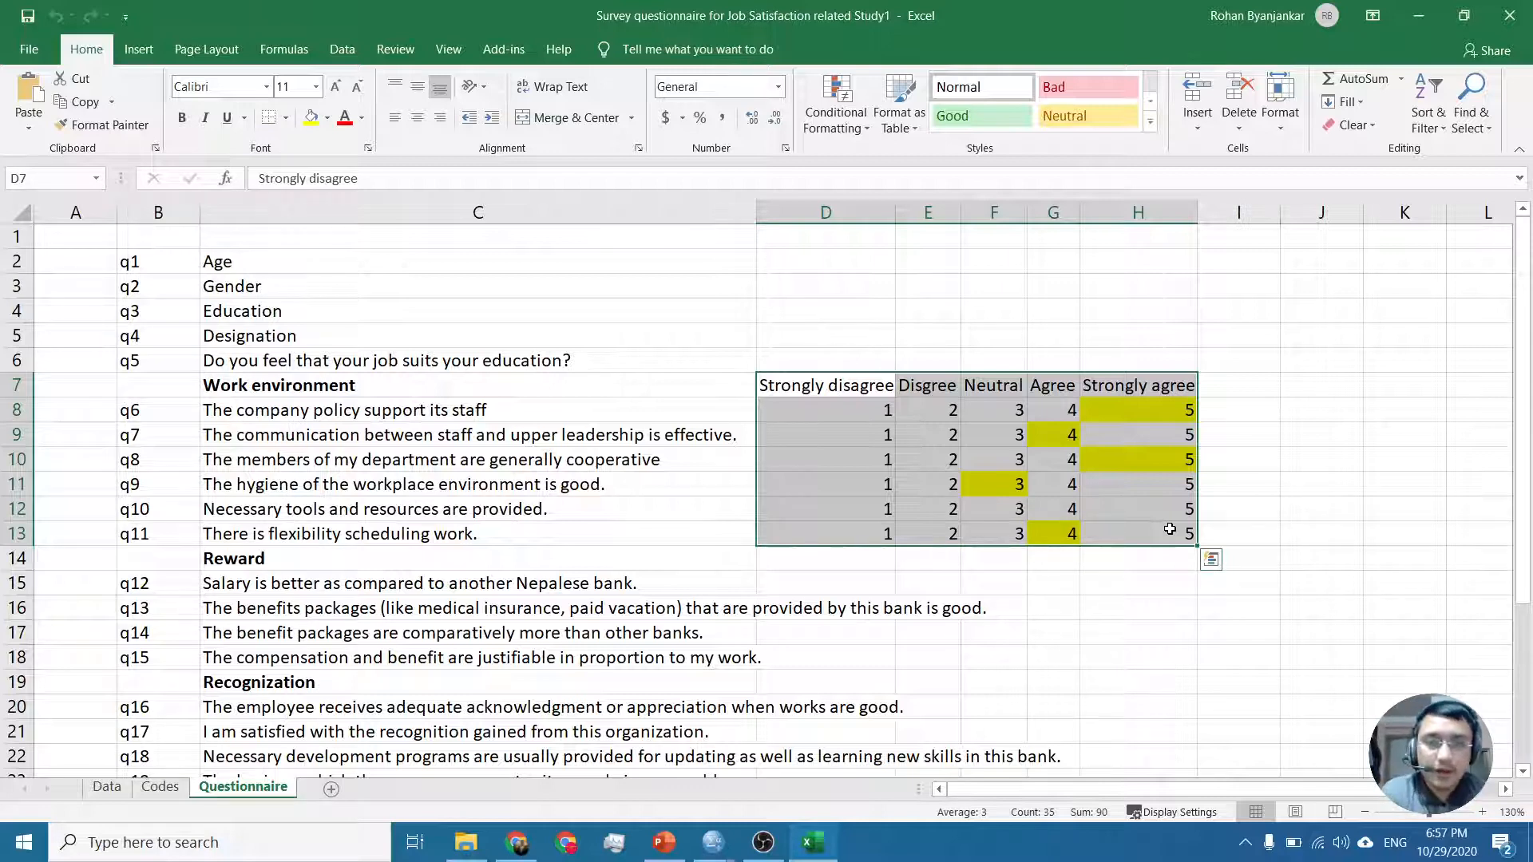
left_click(853, 273)
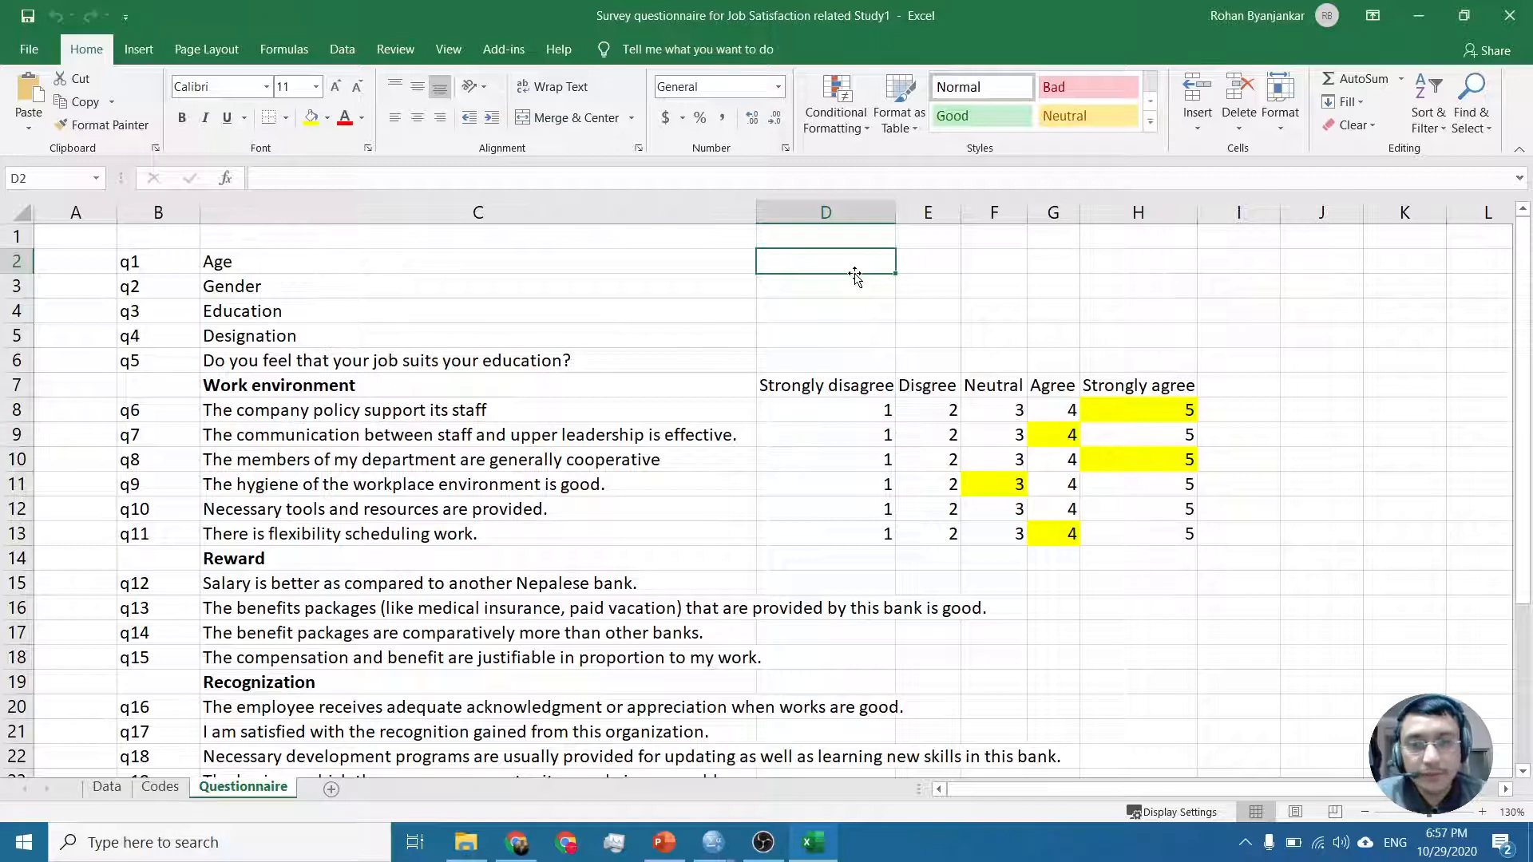
left_click(400, 391)
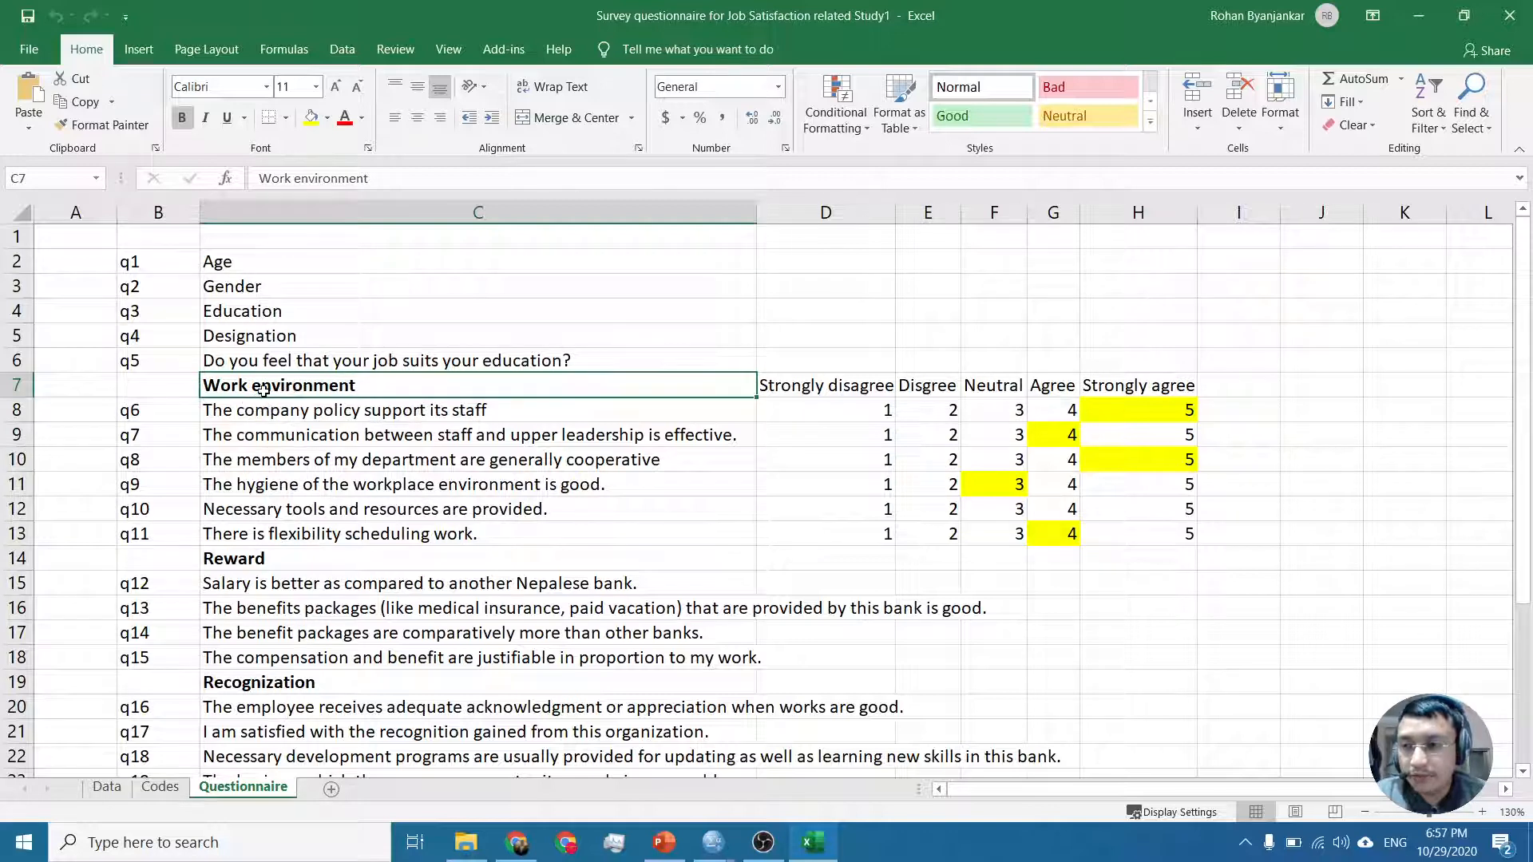
left_click(171, 412)
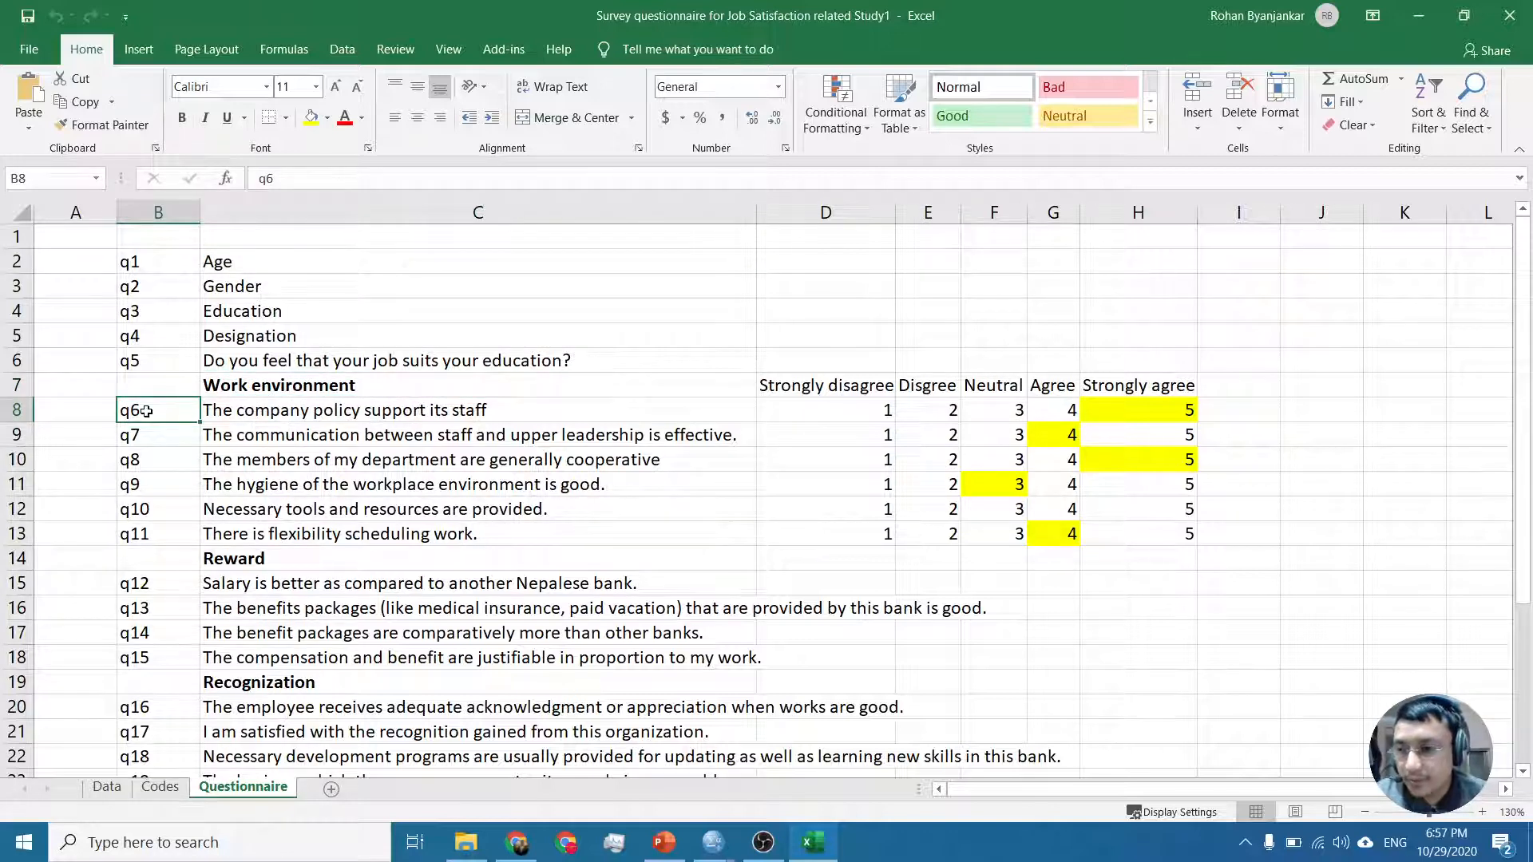
left_click_drag(147, 419, 160, 527)
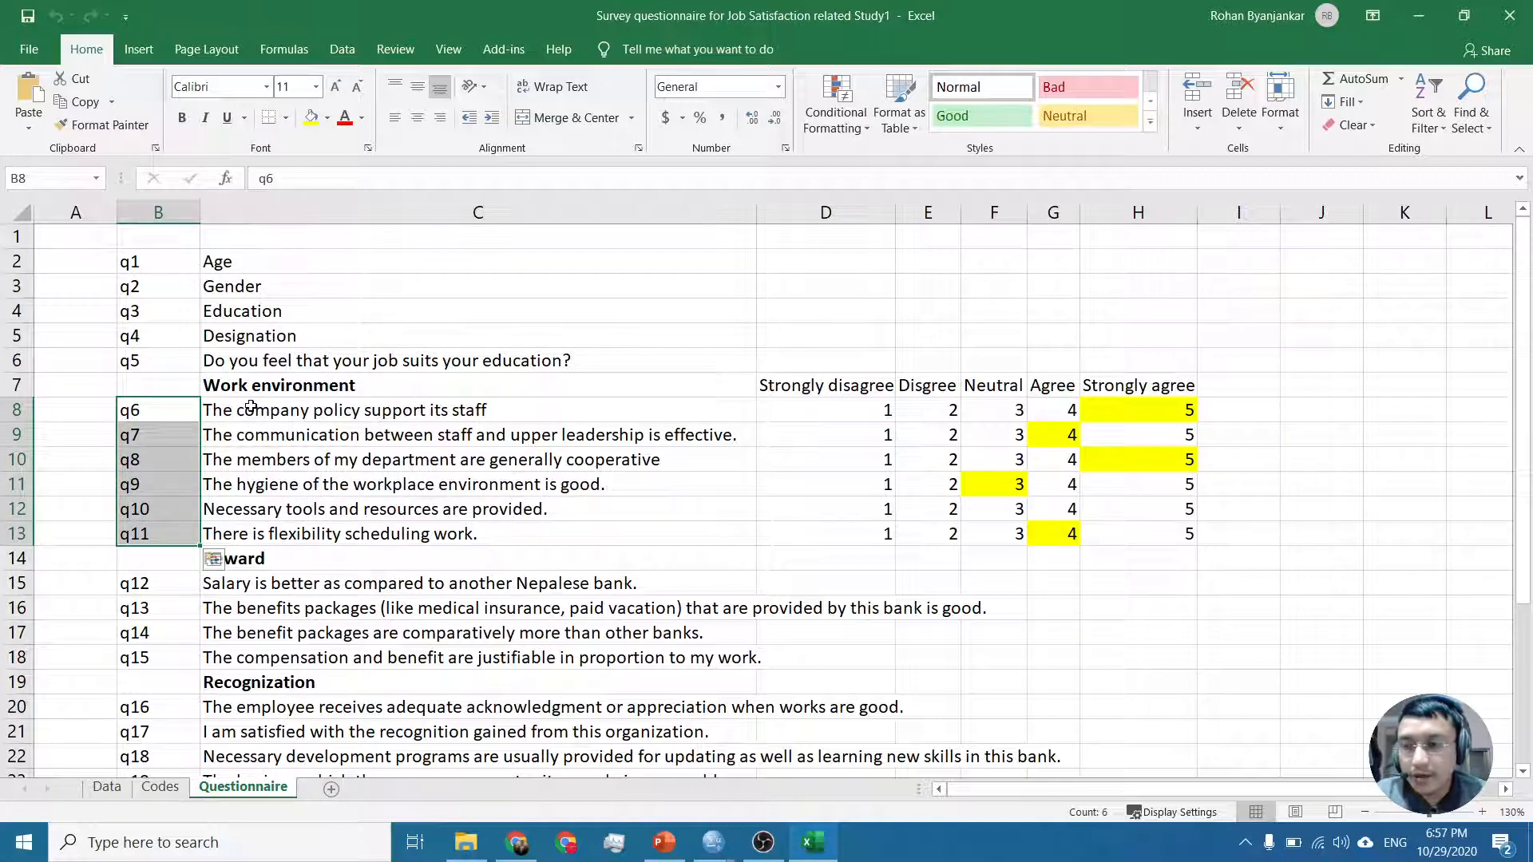
left_click(266, 387)
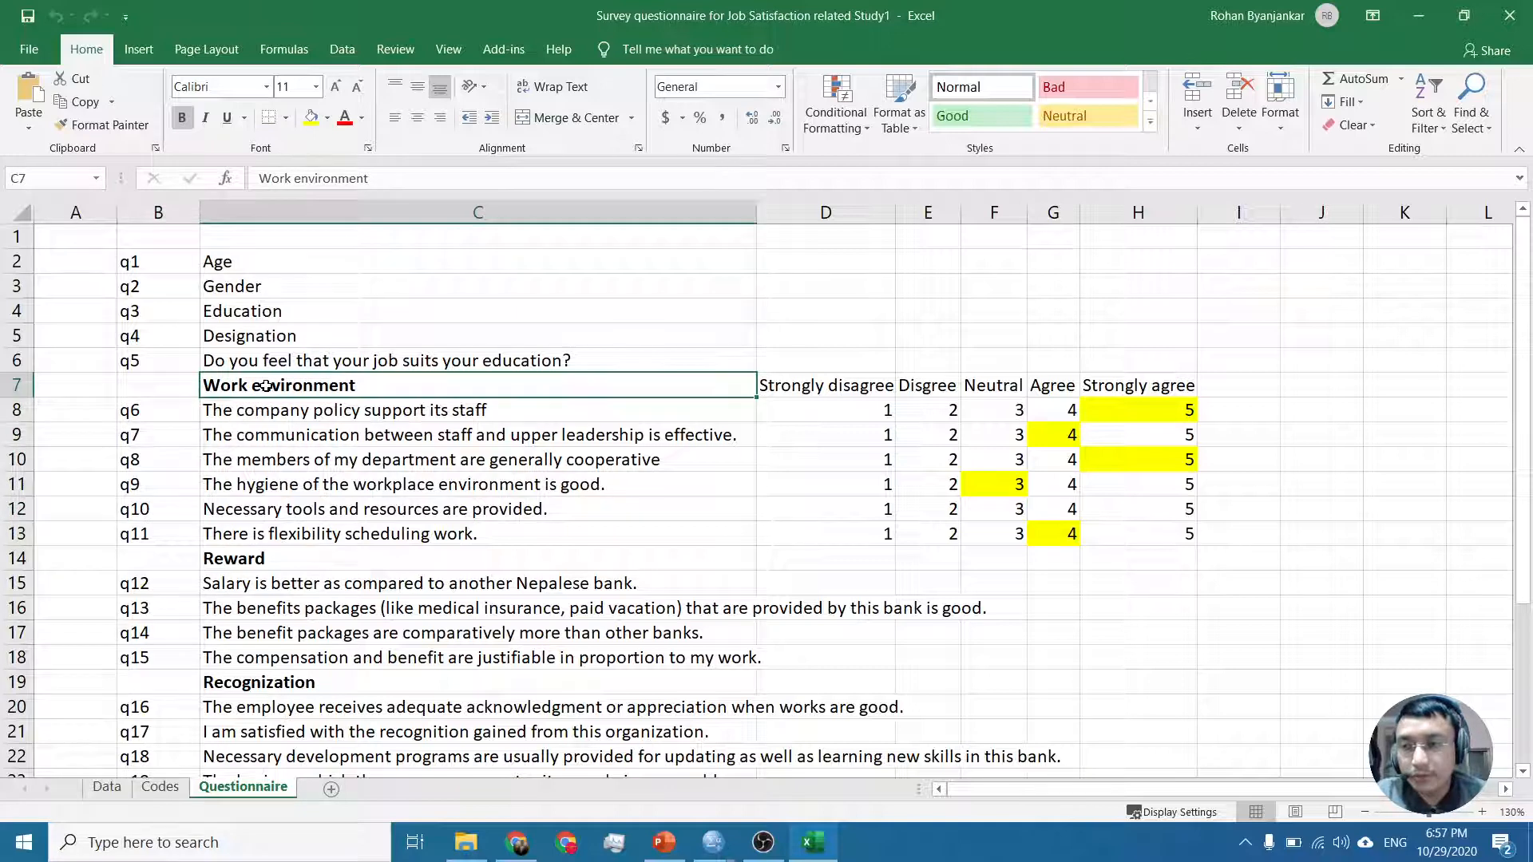
left_click(416, 410)
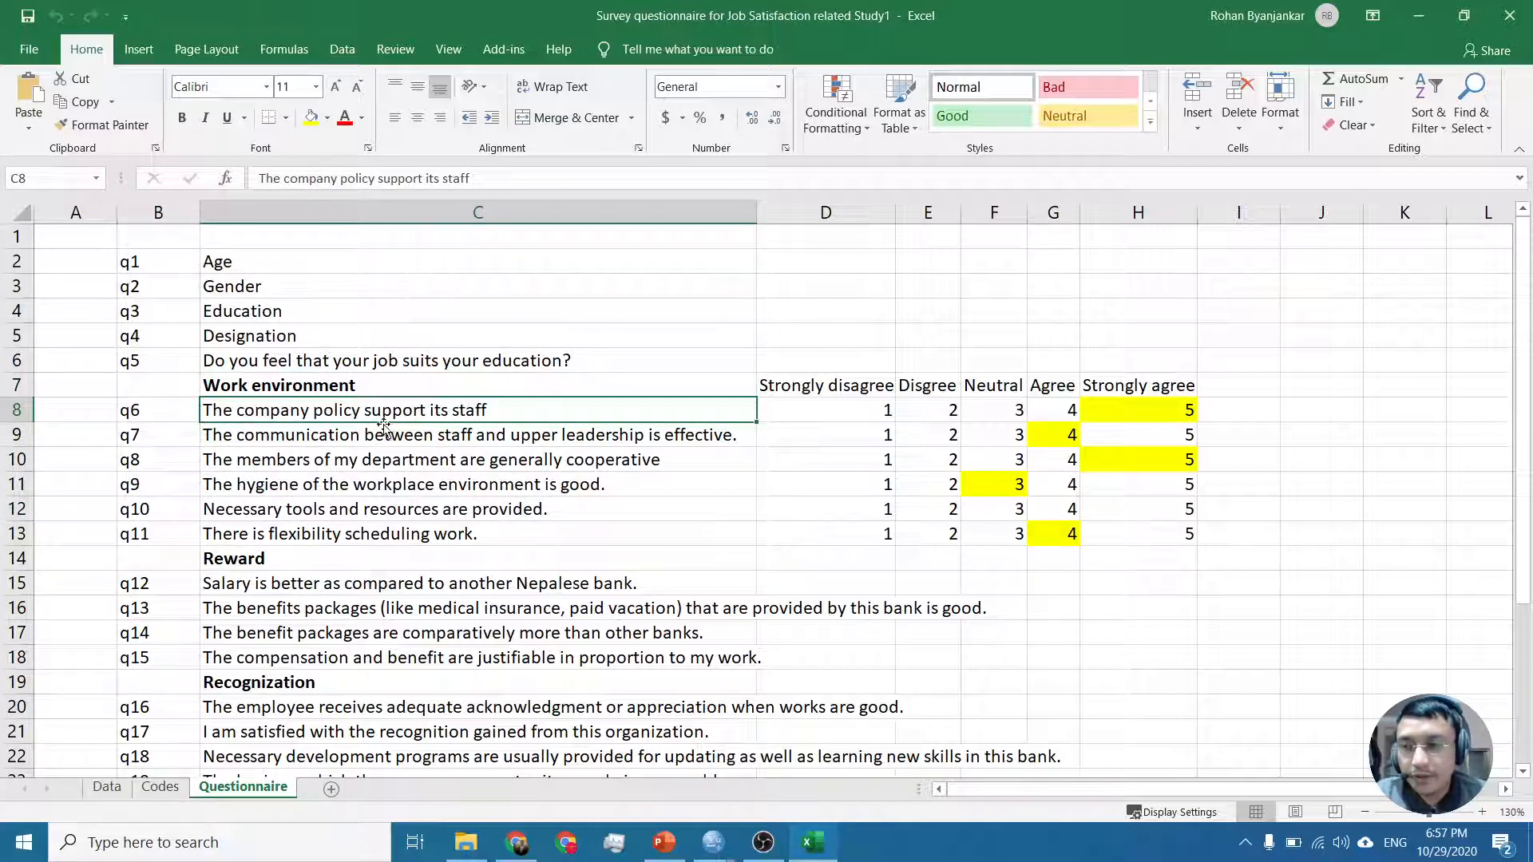
left_click(432, 439)
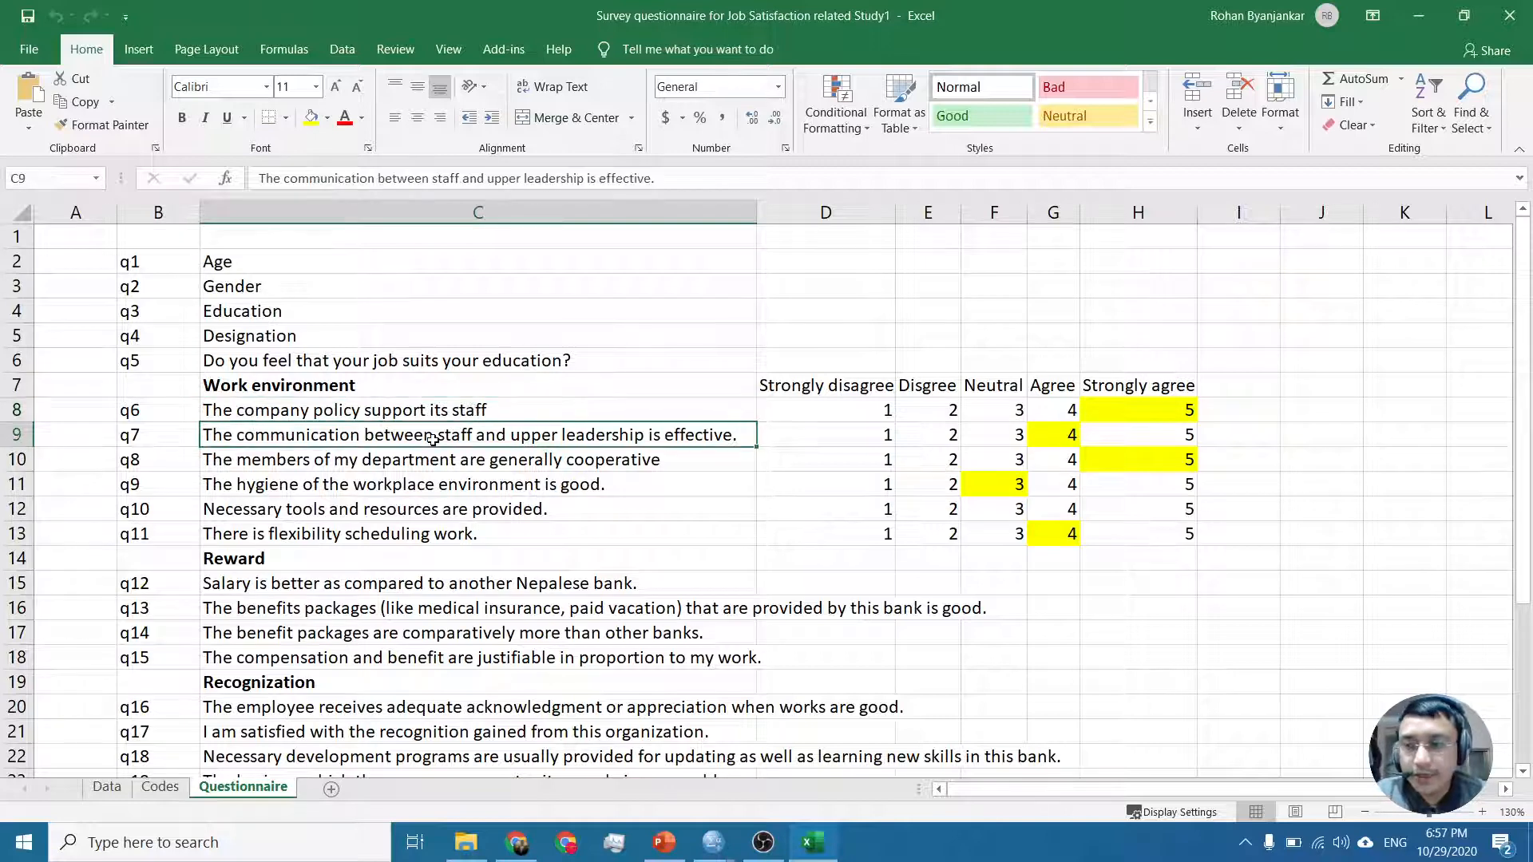
left_click(577, 460)
left_click_drag(576, 461, 574, 530)
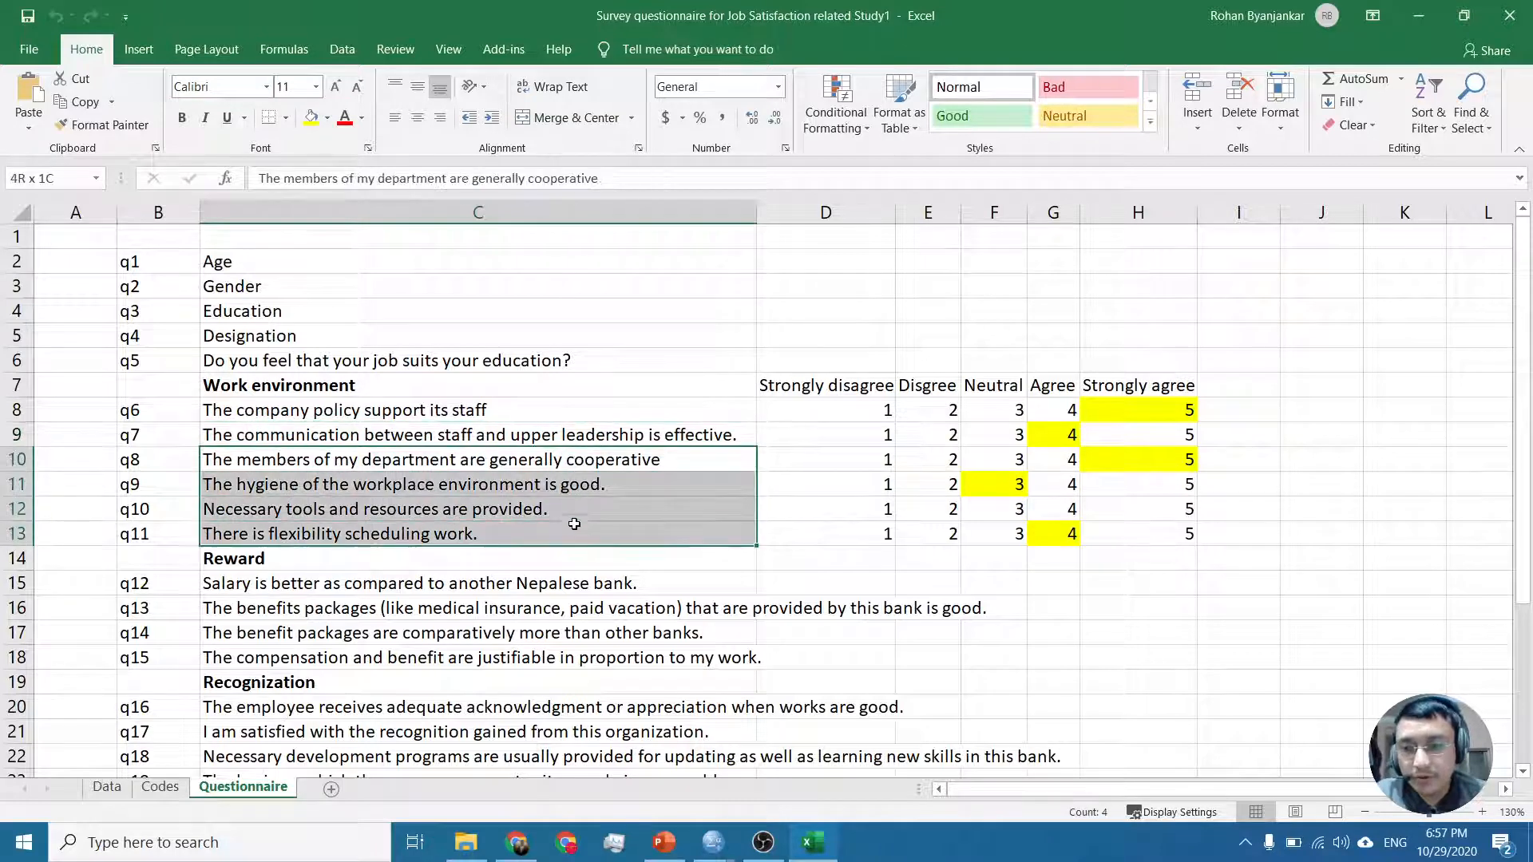
Examine how the q6 answers are scored from strongly disagree to strongly agree and how they relate to the Work environment statements
left_click(816, 423)
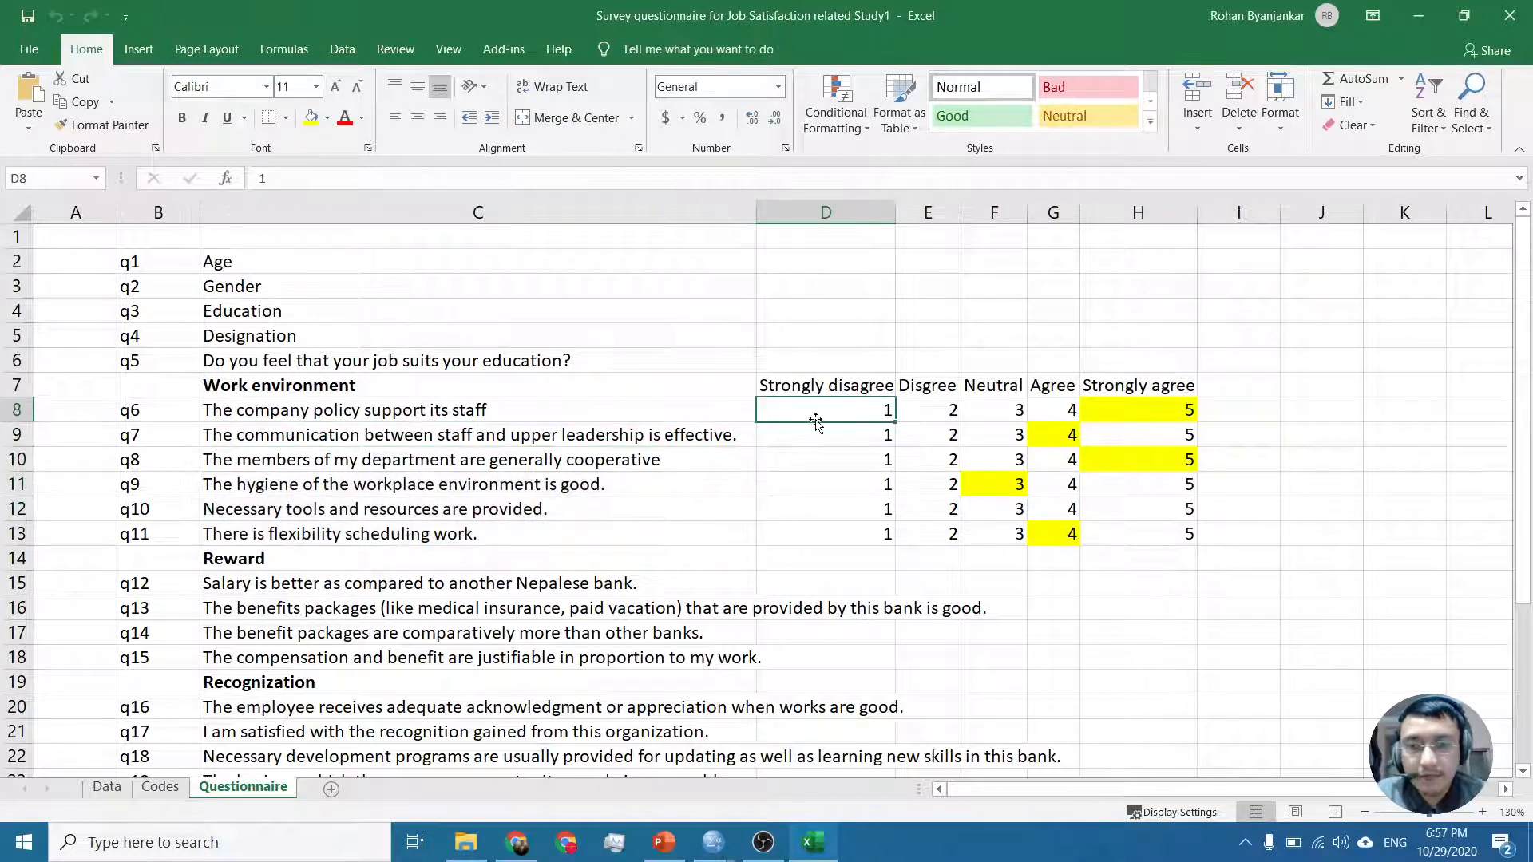
left_click(882, 391)
left_click(1130, 413)
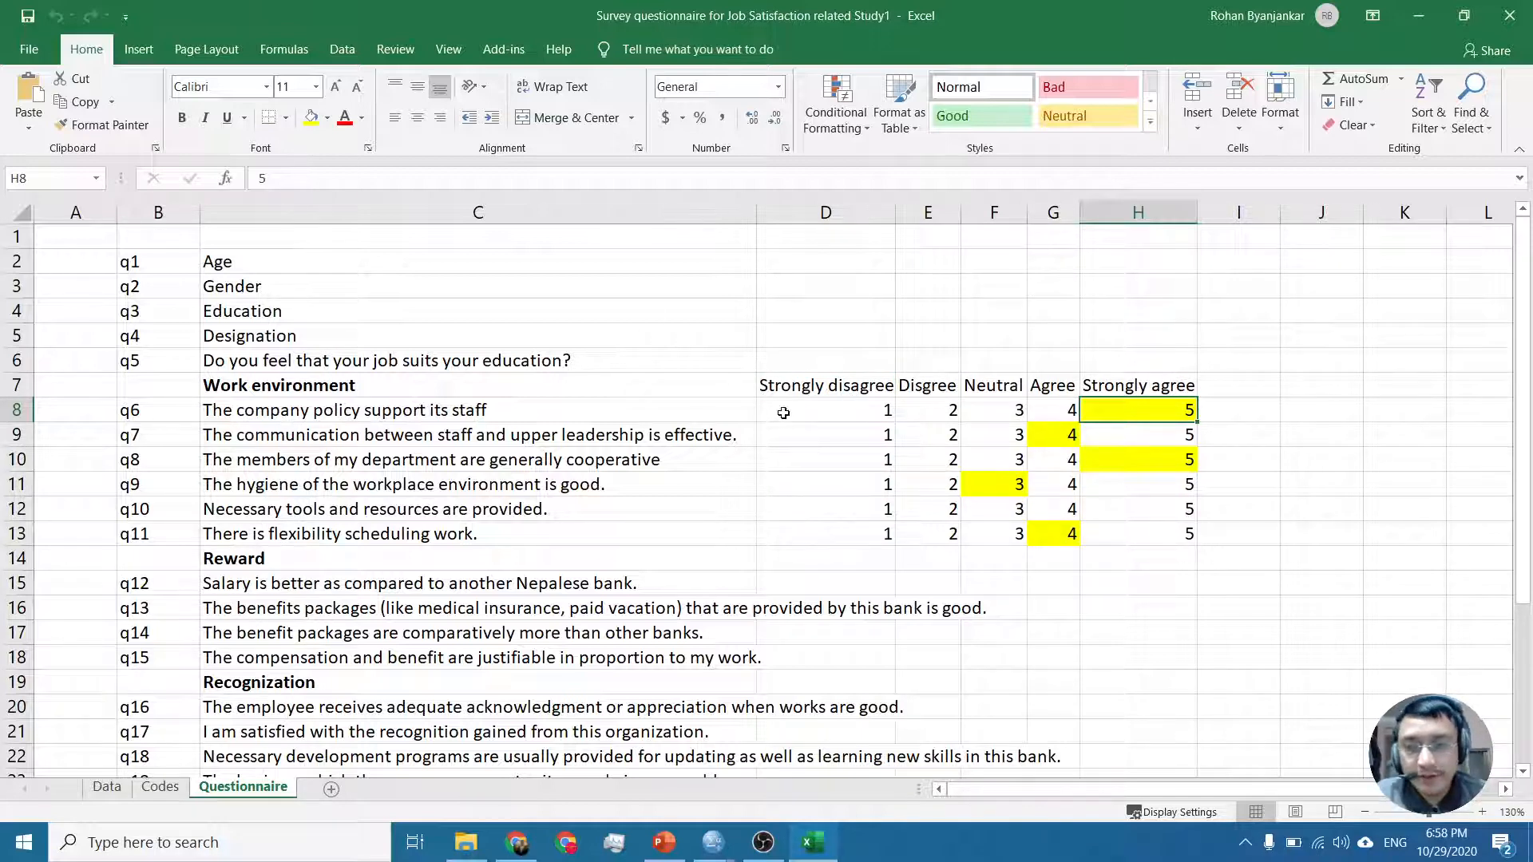
left_click(610, 388)
left_click_drag(1071, 415, 1138, 423)
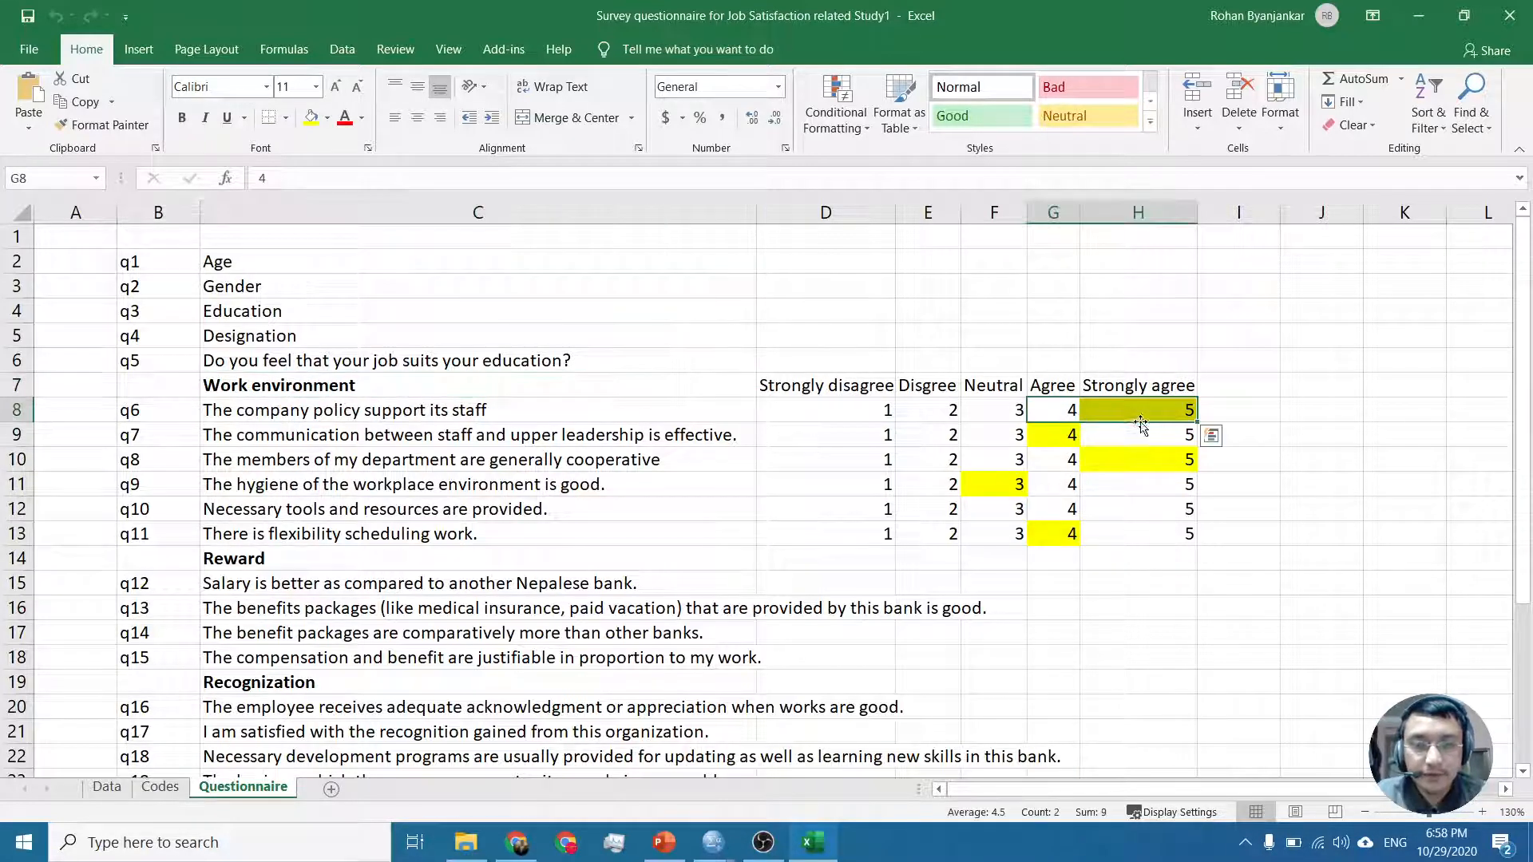
left_click(1137, 420)
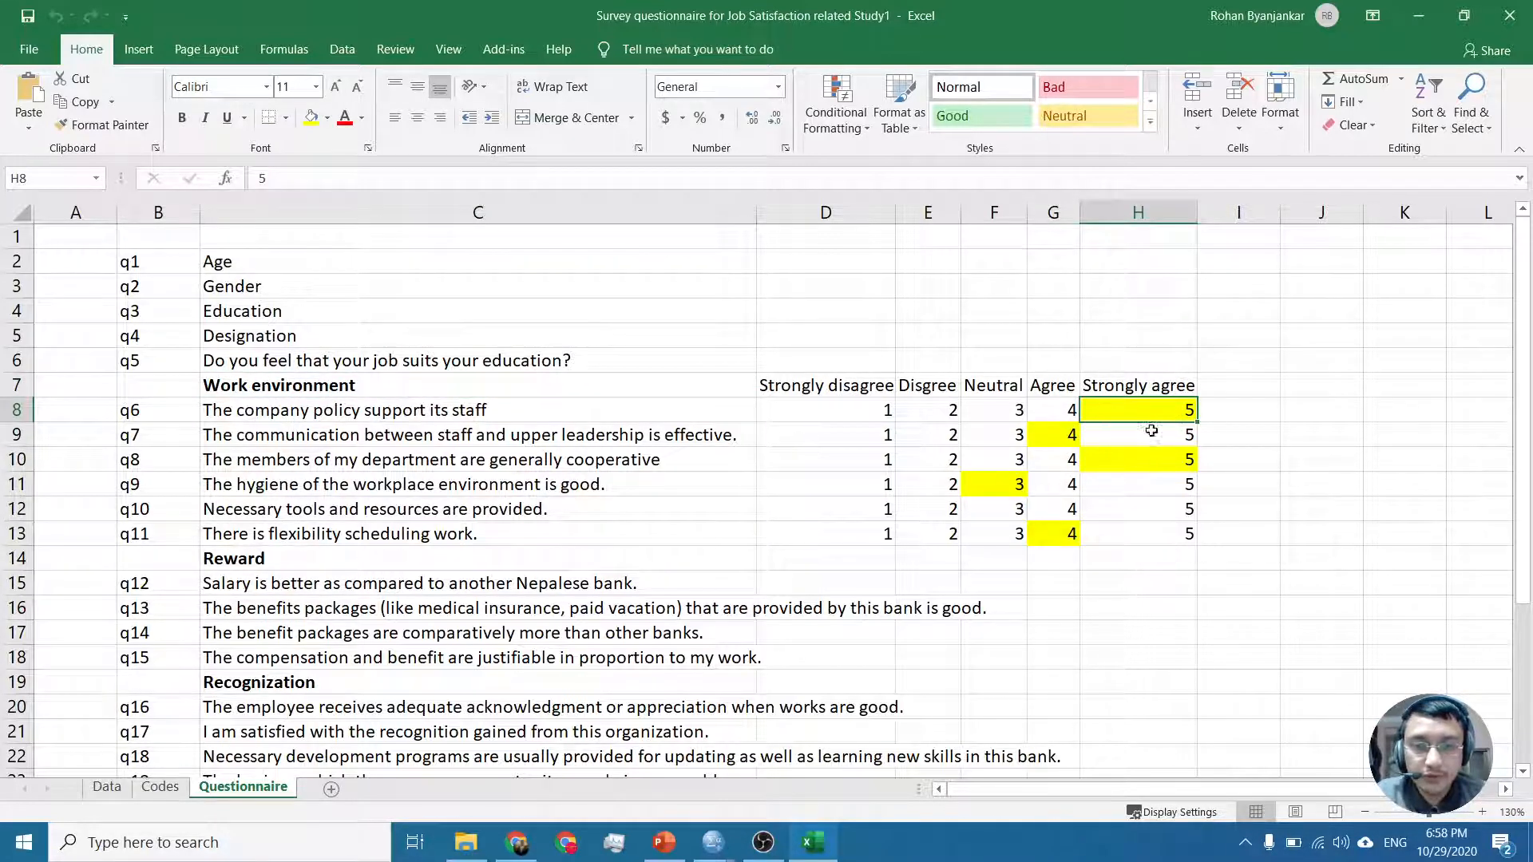
left_click_drag(592, 420, 635, 530)
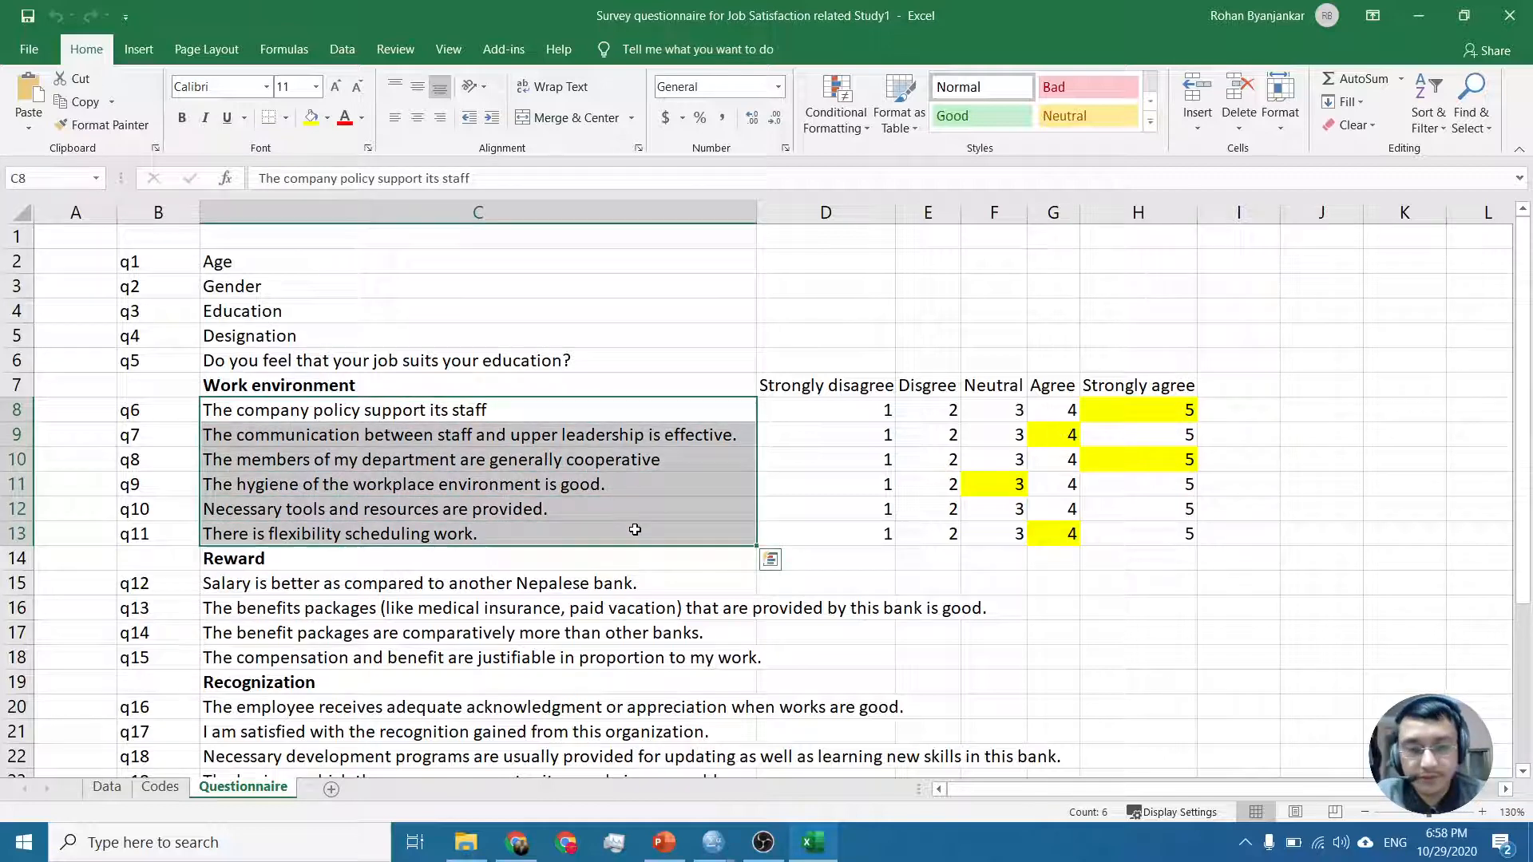
left_click(1096, 415)
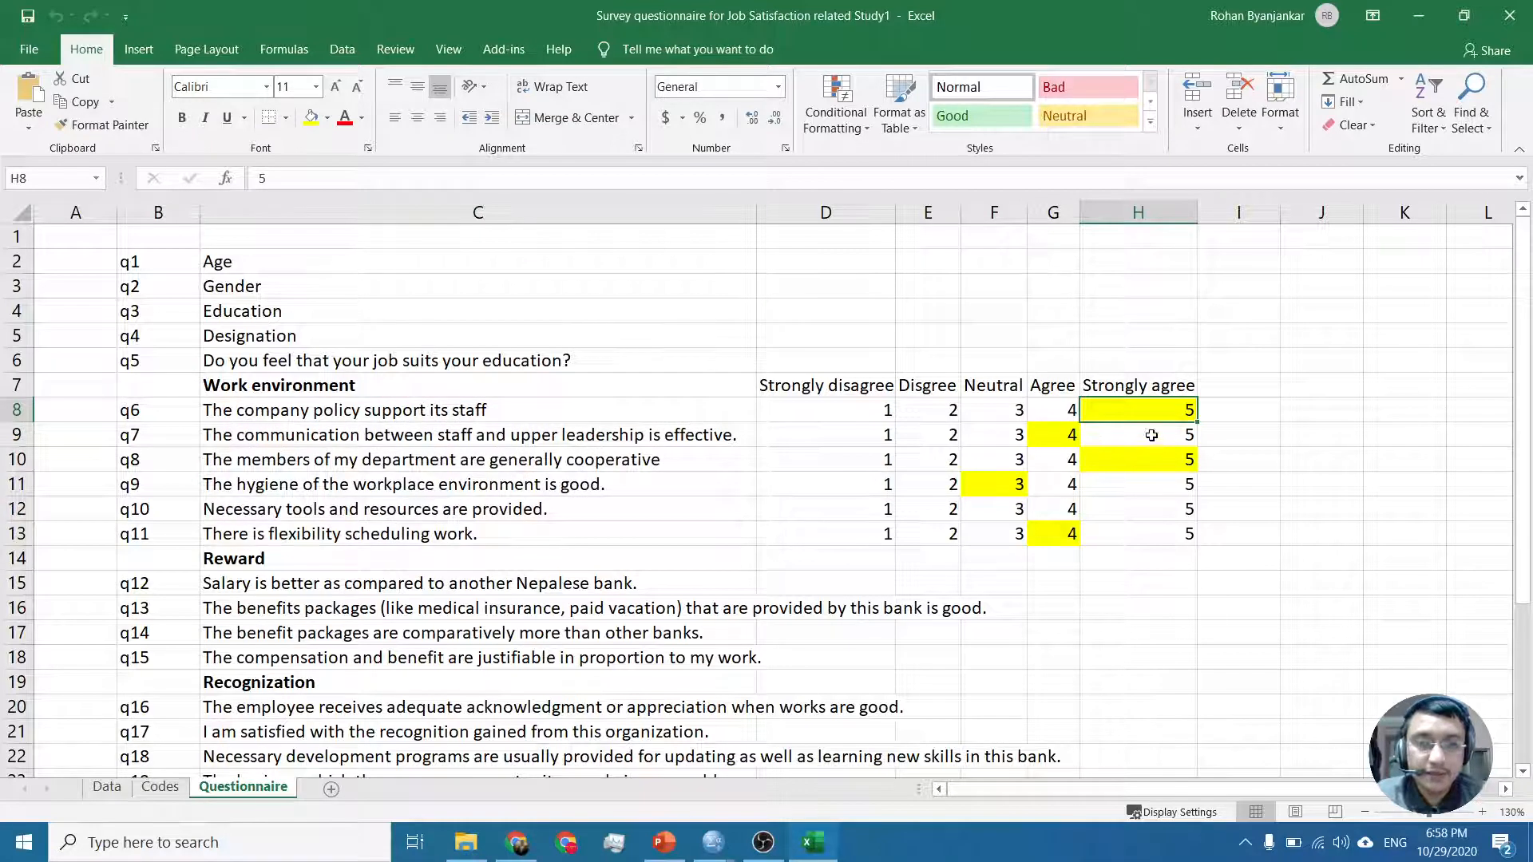
Compare the statements q6, q7 and q8 with their scale scores and highlighted responses
left_click(461, 409)
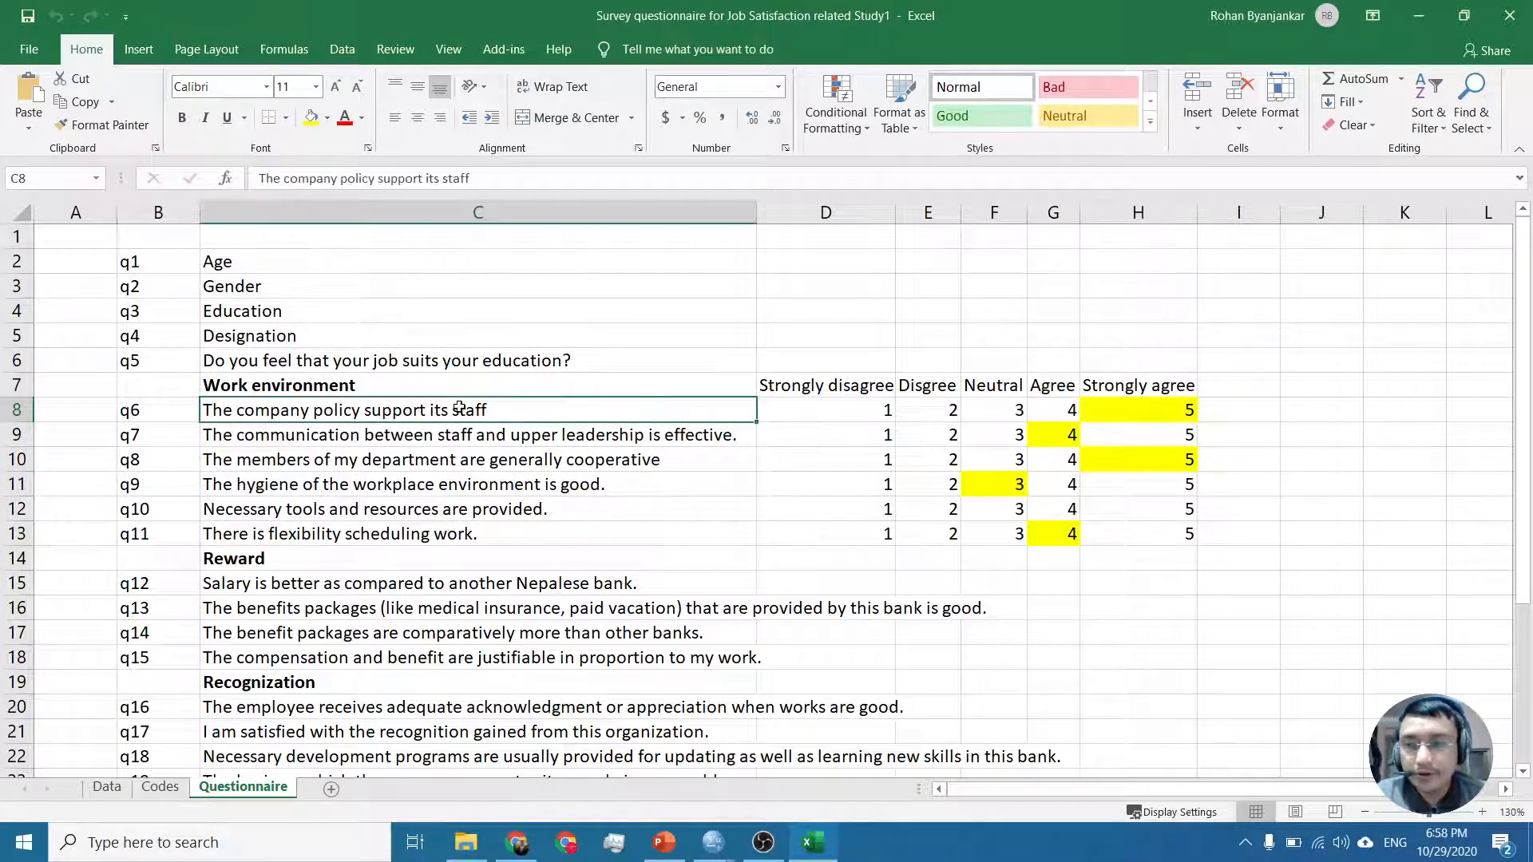
left_click(834, 436)
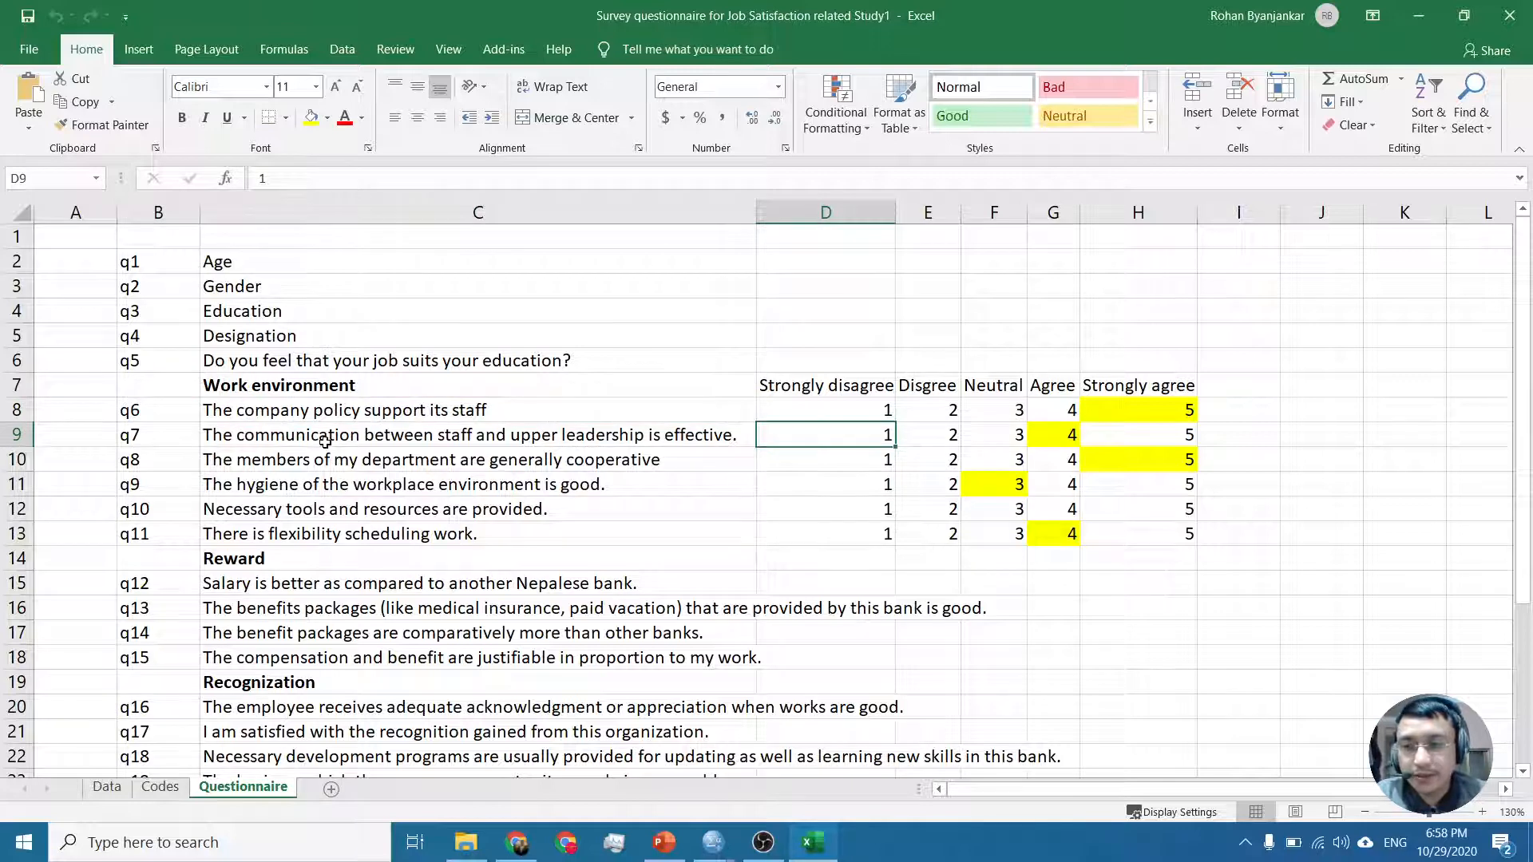
left_click(719, 440)
left_click(805, 439)
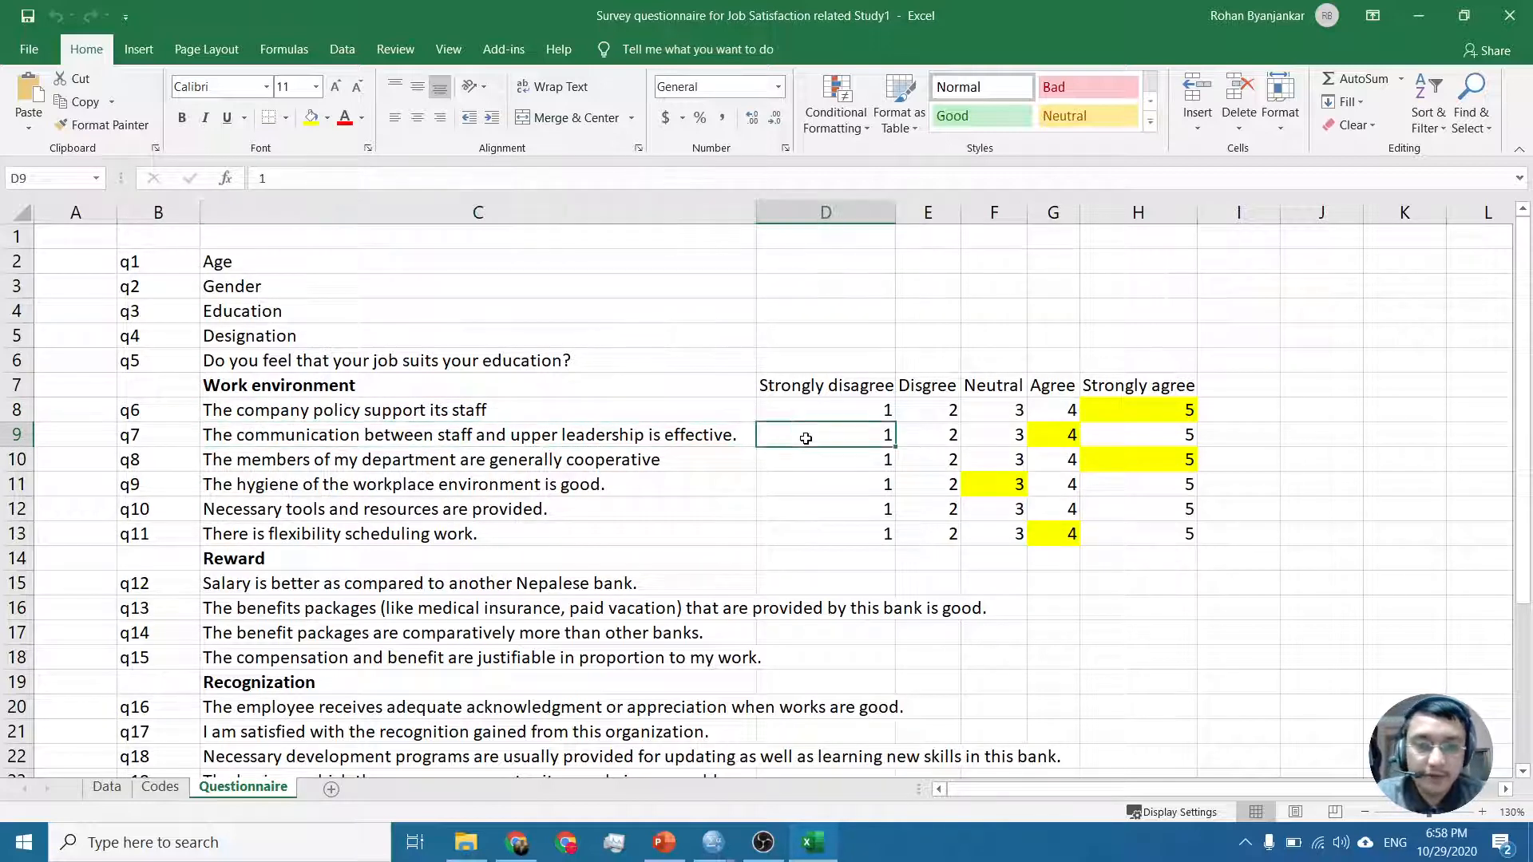
left_click(1106, 468)
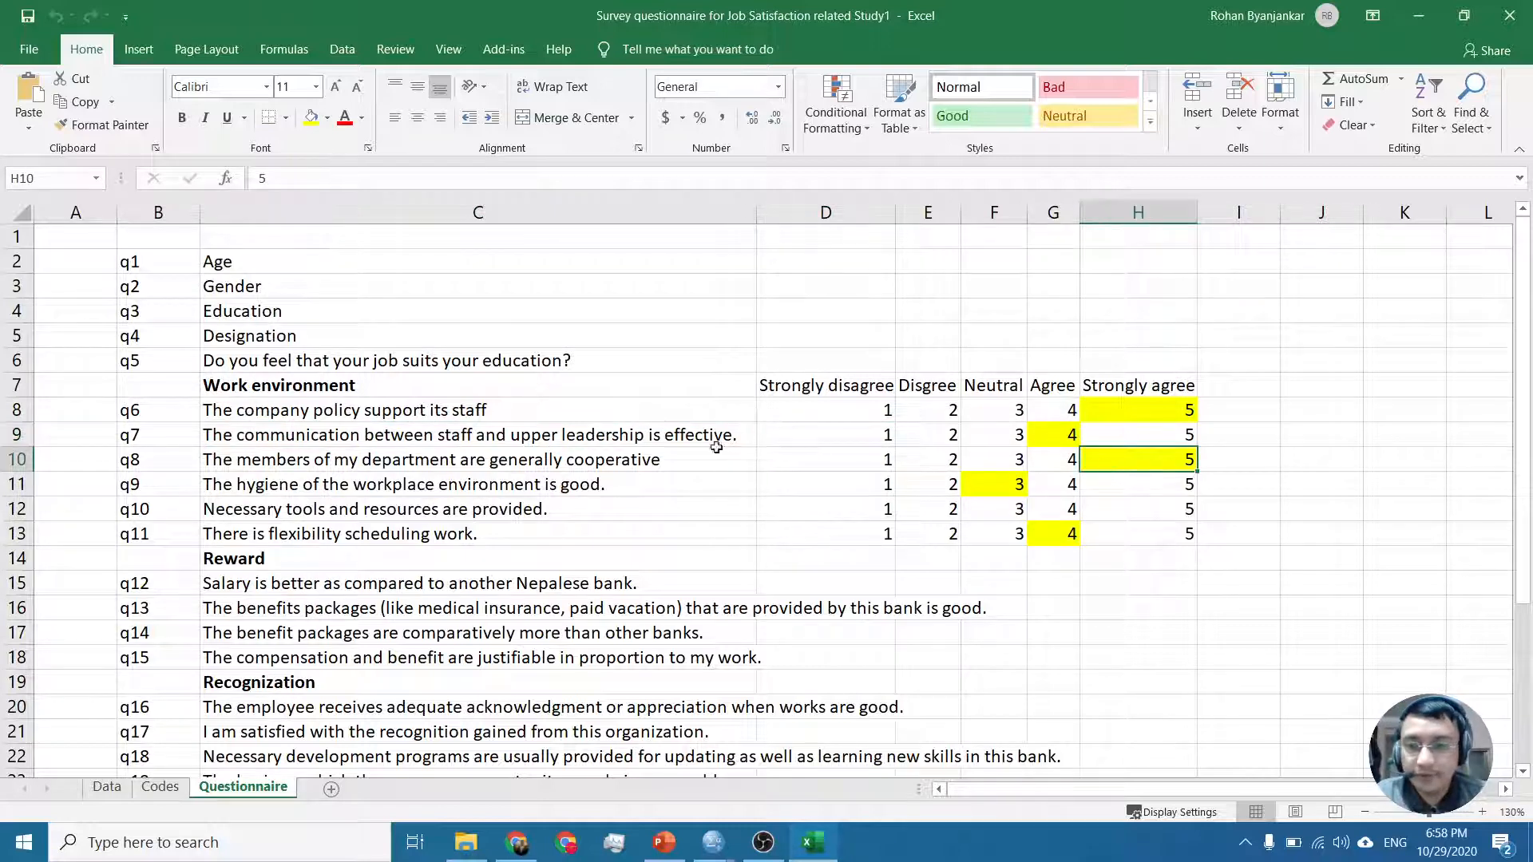
left_click(302, 468)
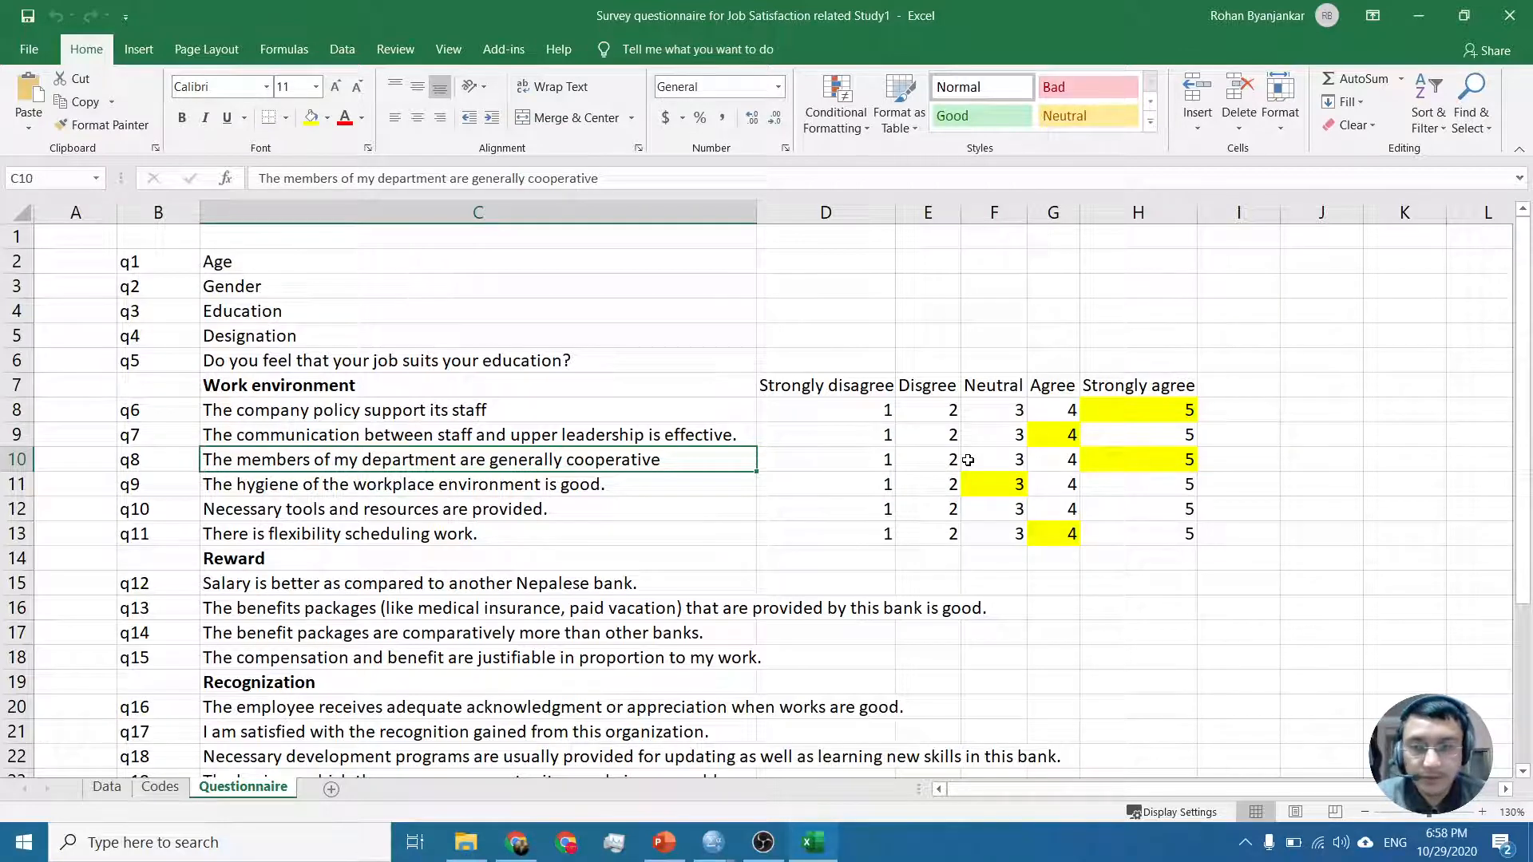
left_click(489, 411)
left_click(489, 435)
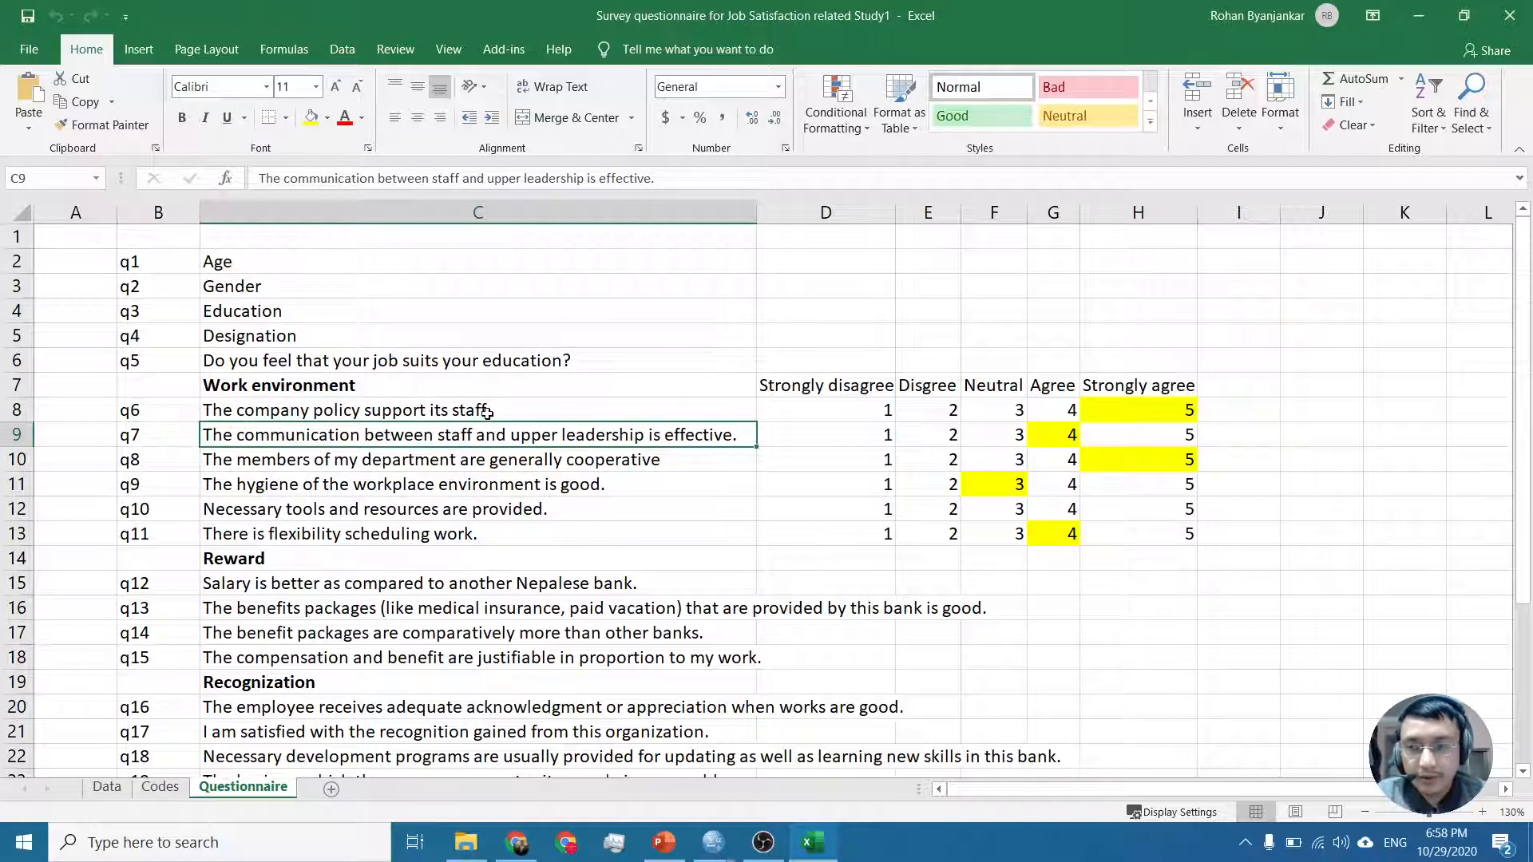
Review the Work environment statements q6 to q11, their agreement scores and their question codes in the questionnaire
left_click(487, 412)
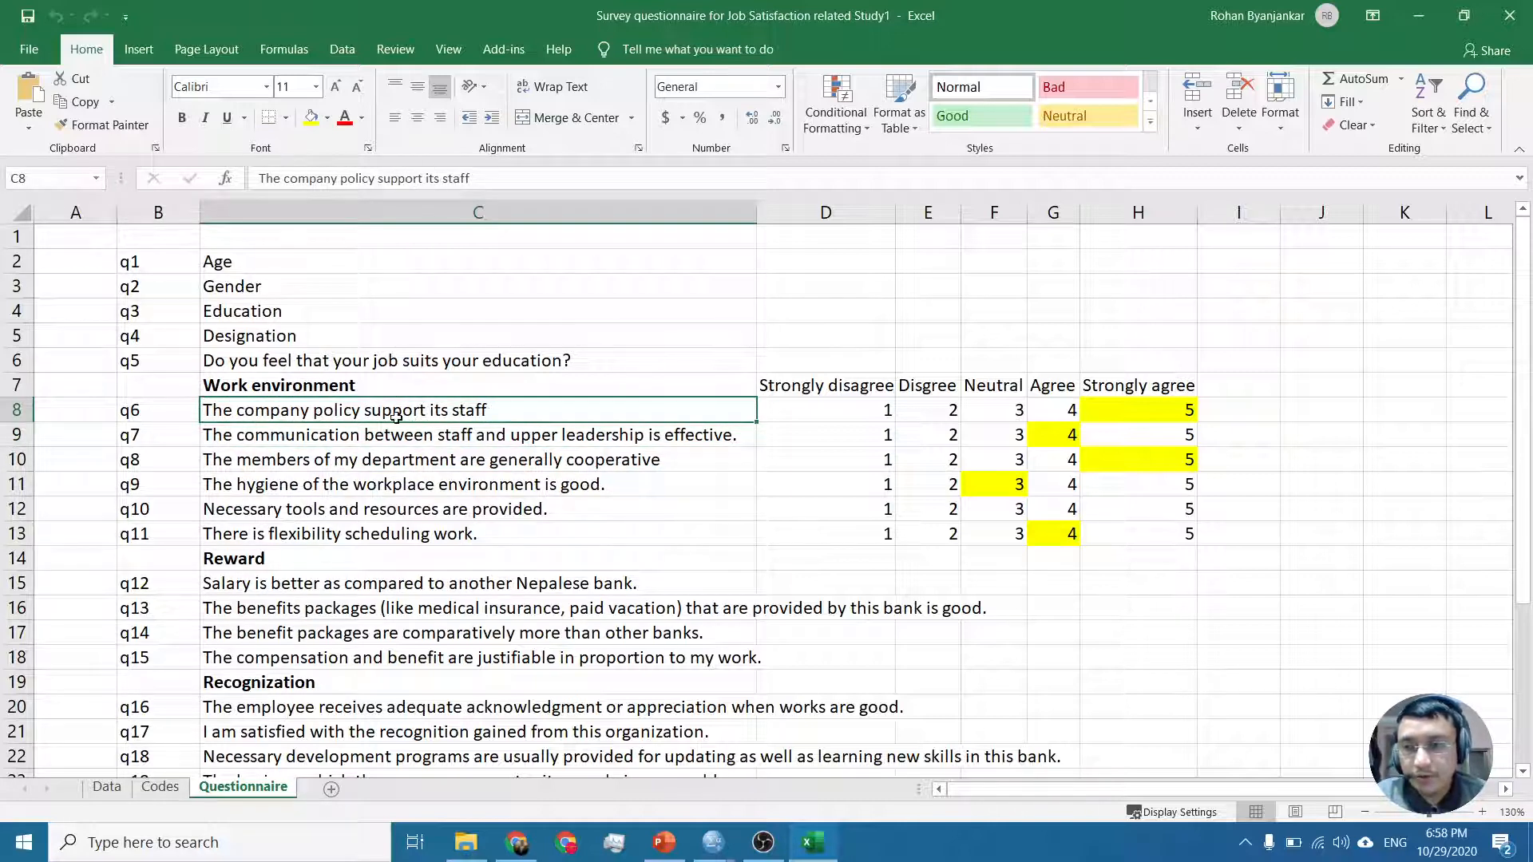
left_click(452, 440)
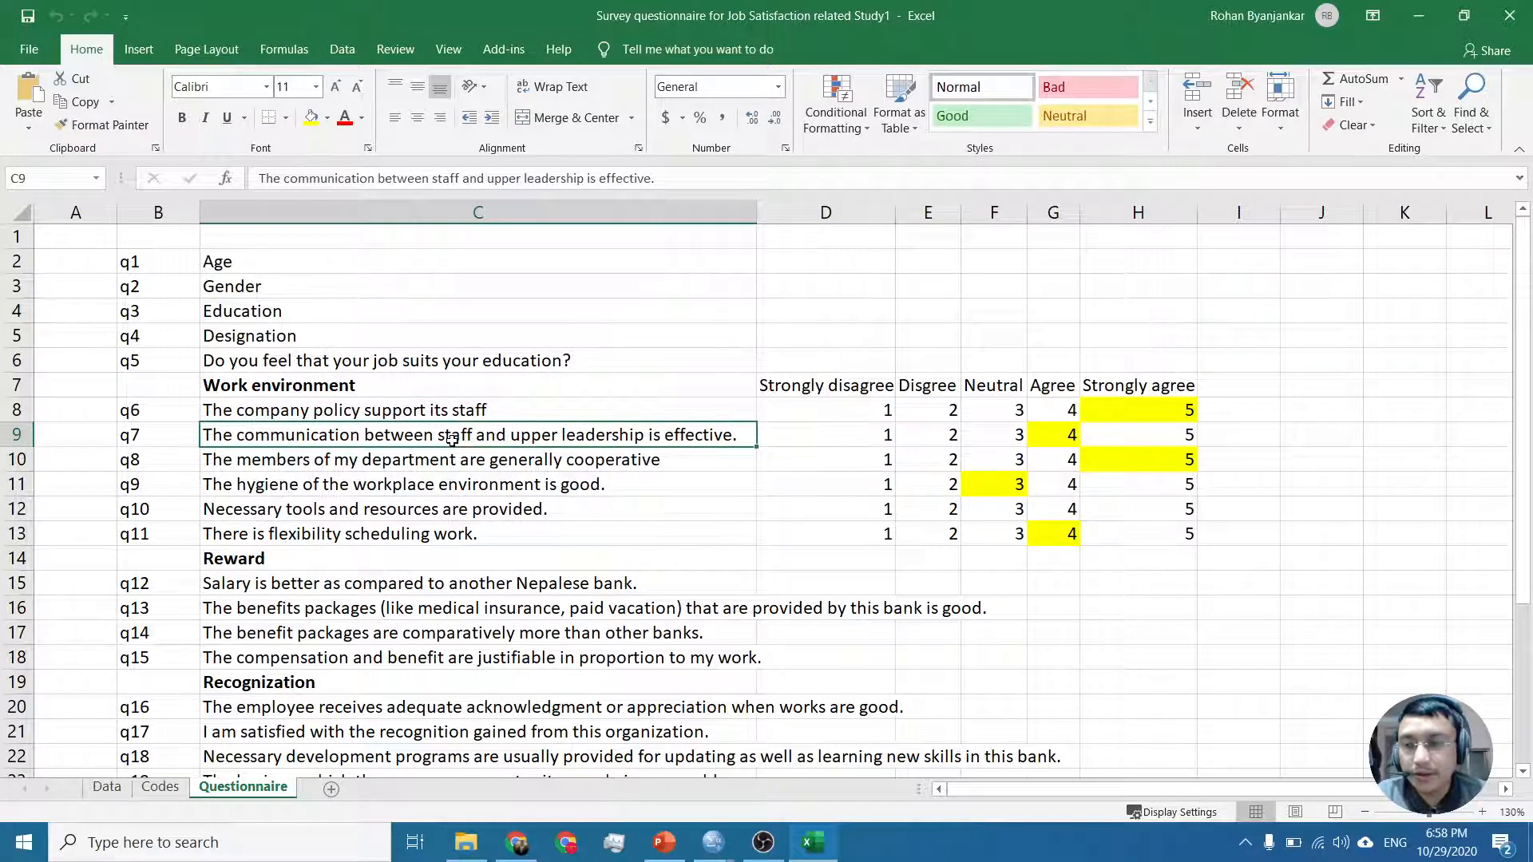
left_click(568, 457)
left_click_drag(711, 410, 699, 535)
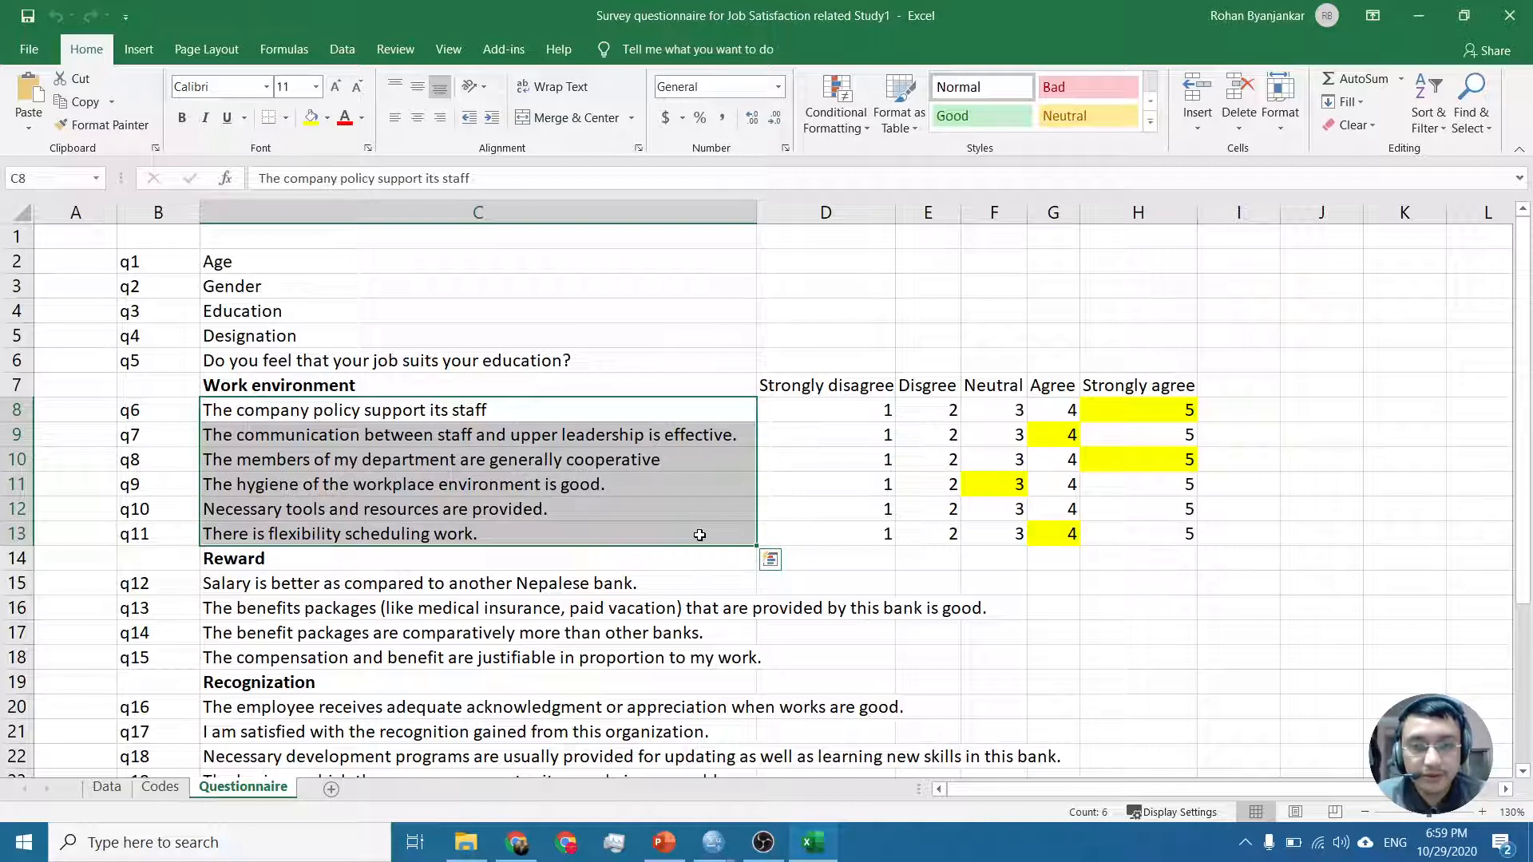
left_click(1067, 415)
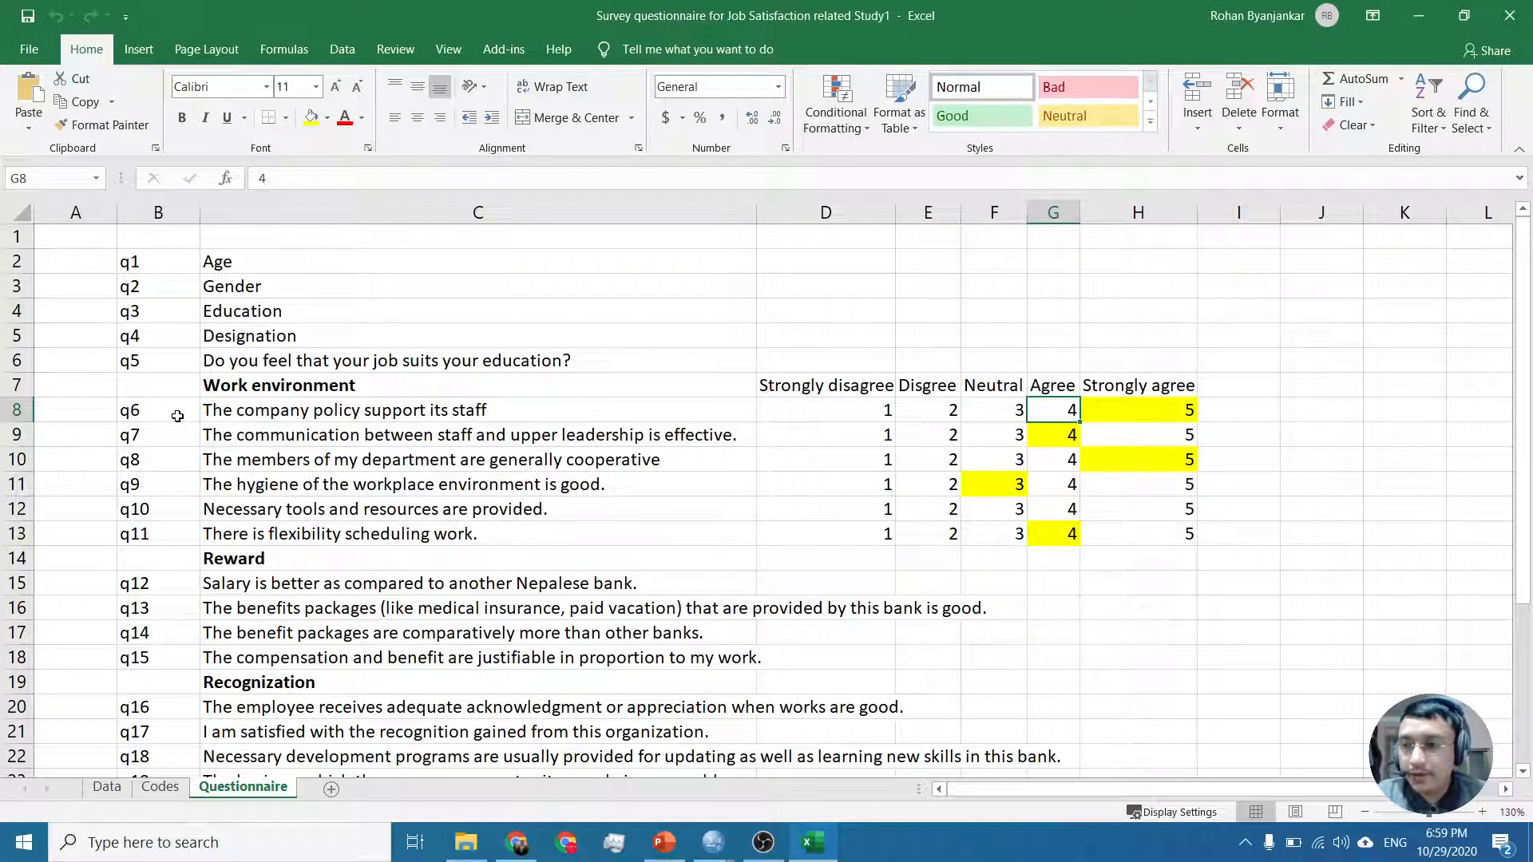
left_click_drag(174, 409, 178, 532)
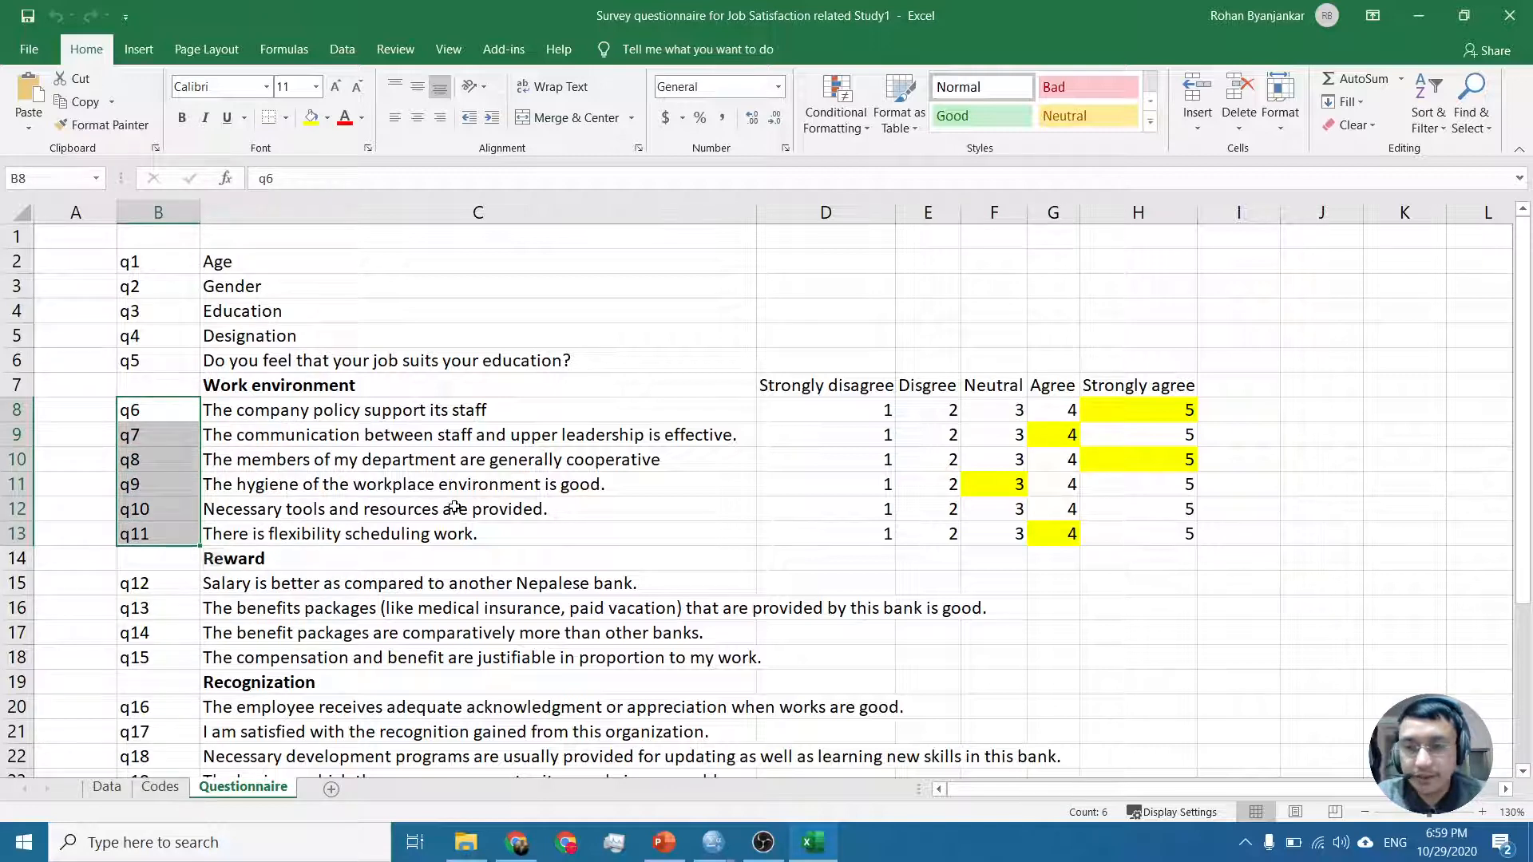
Switch to the Management_data.sav dataset in SPSS and highlight the variable names q6 to q11
mouse_move(724, 842)
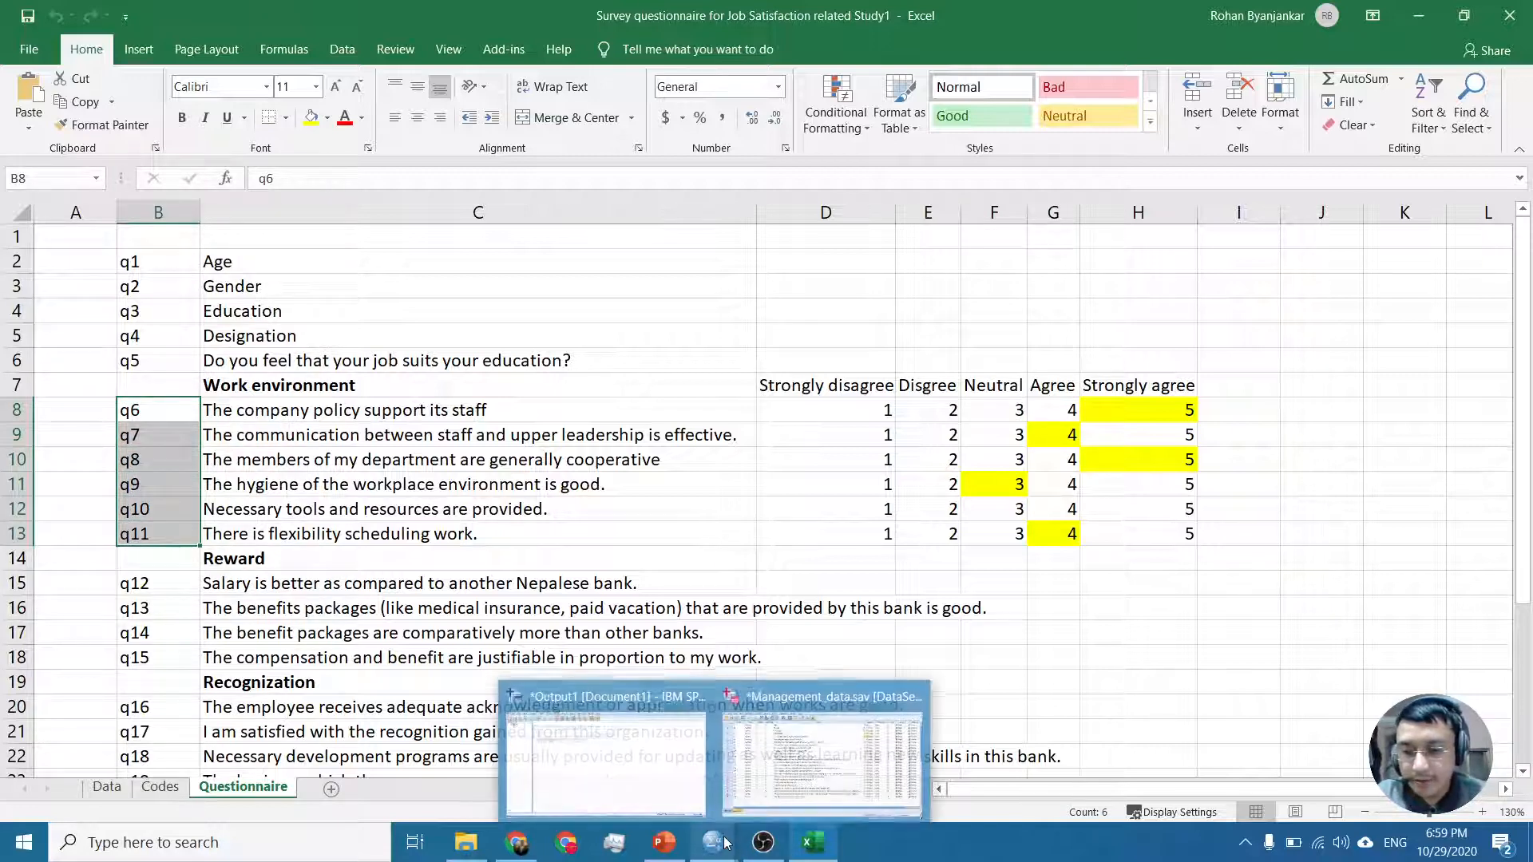
mouse_move(665, 777)
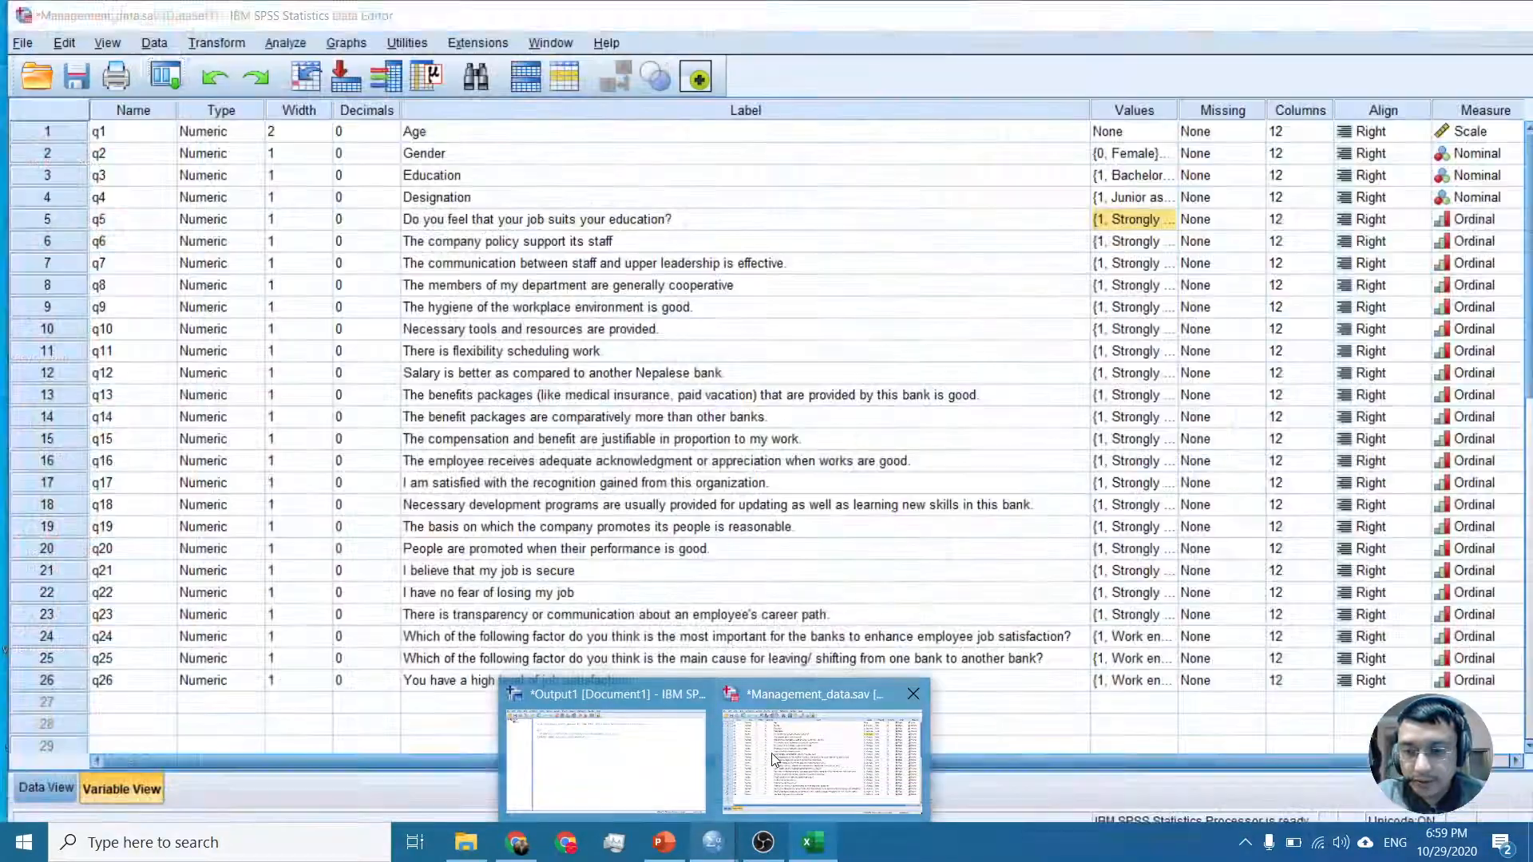
left_click(822, 758)
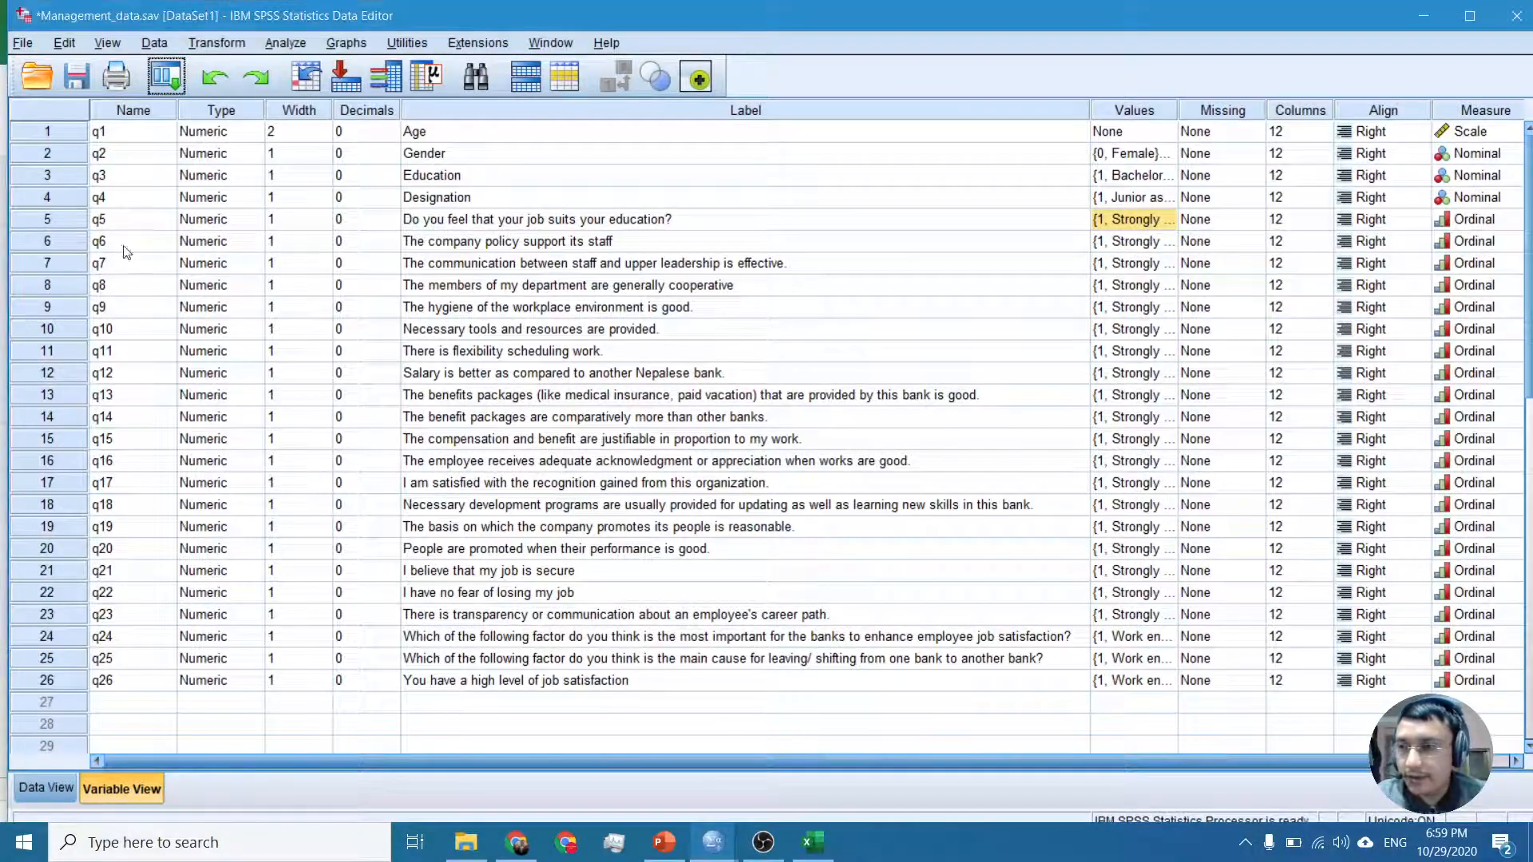
left_click_drag(102, 241, 118, 348)
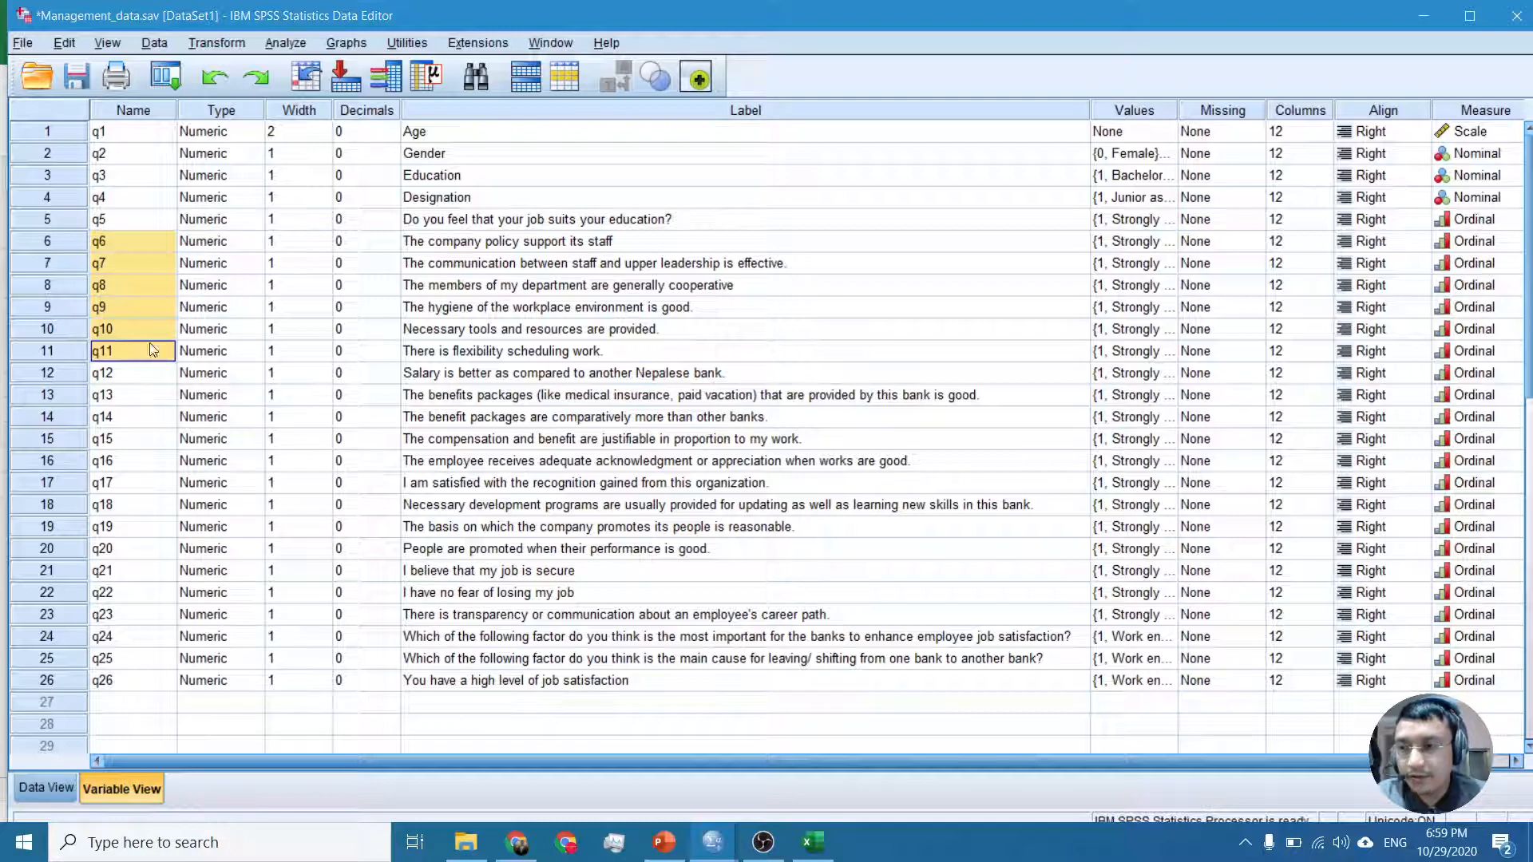
Open a scale Reliability Analysis and add the Work environment variables q6 to q11 as its items
left_click(158, 44)
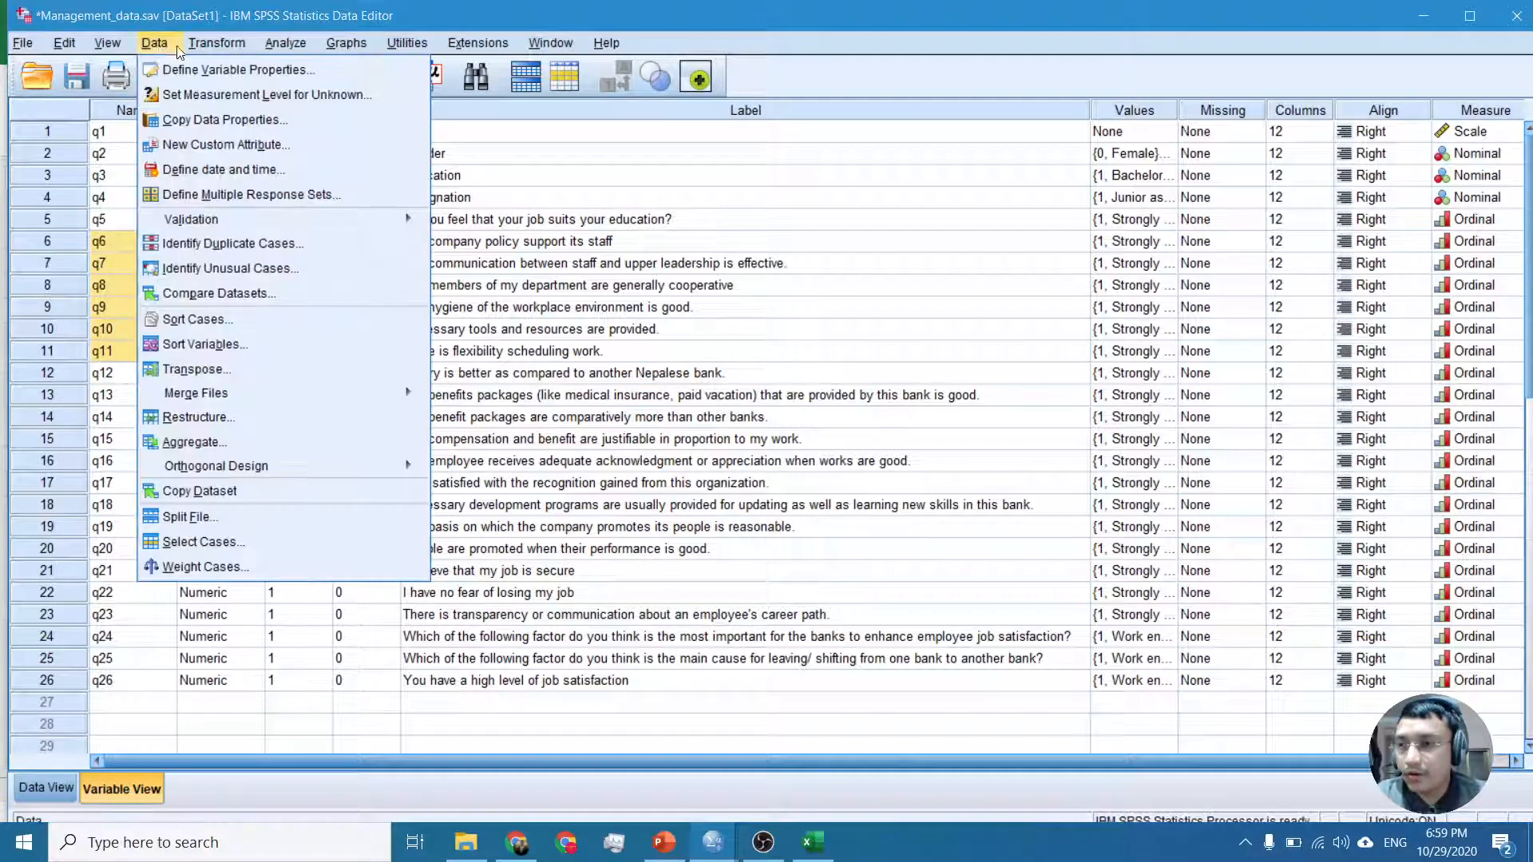
mouse_move(206, 46)
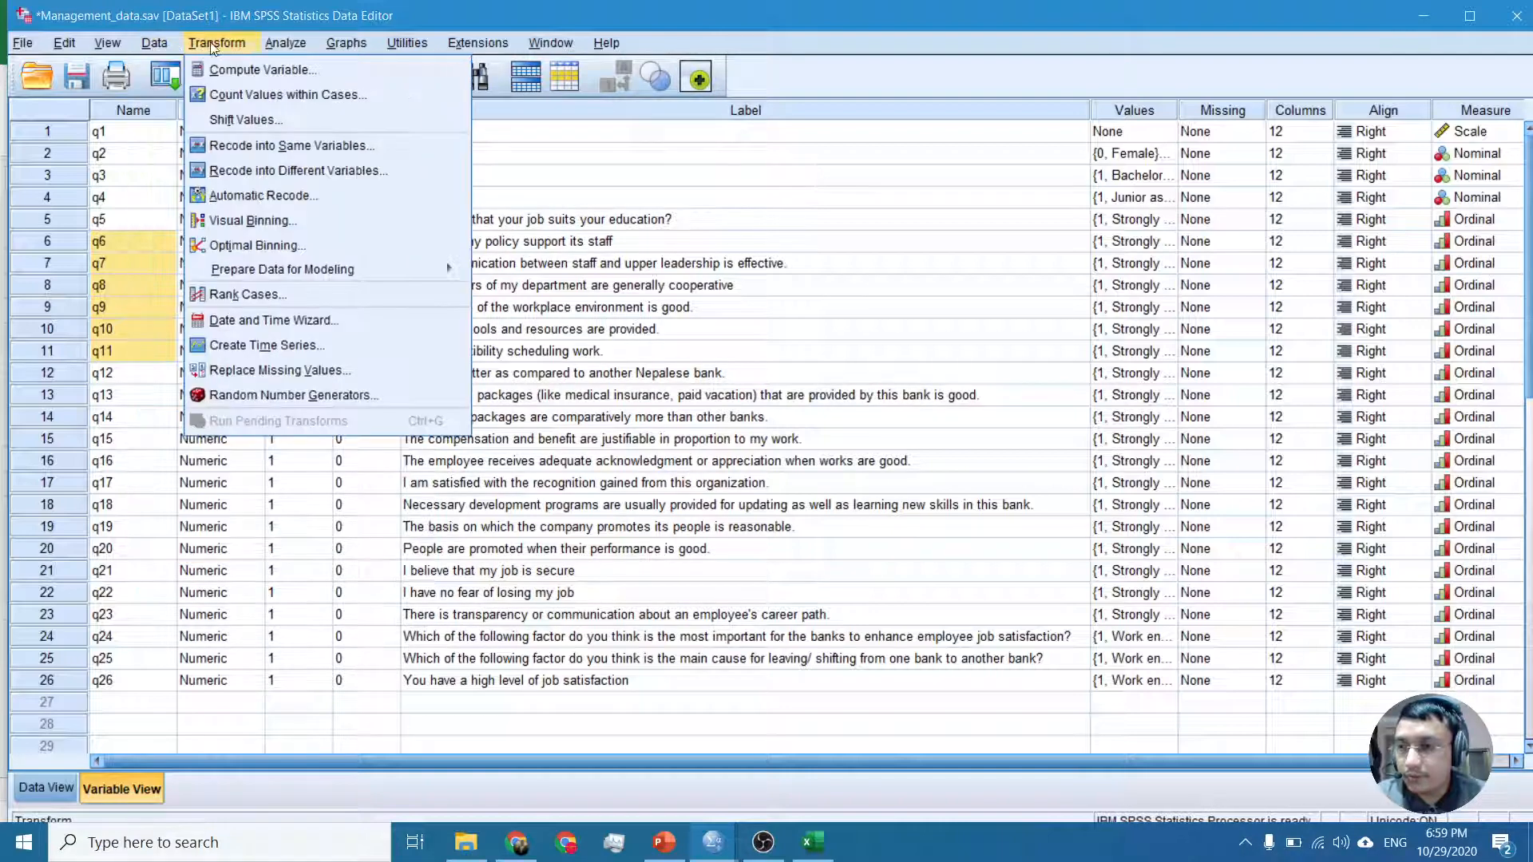
mouse_move(273, 51)
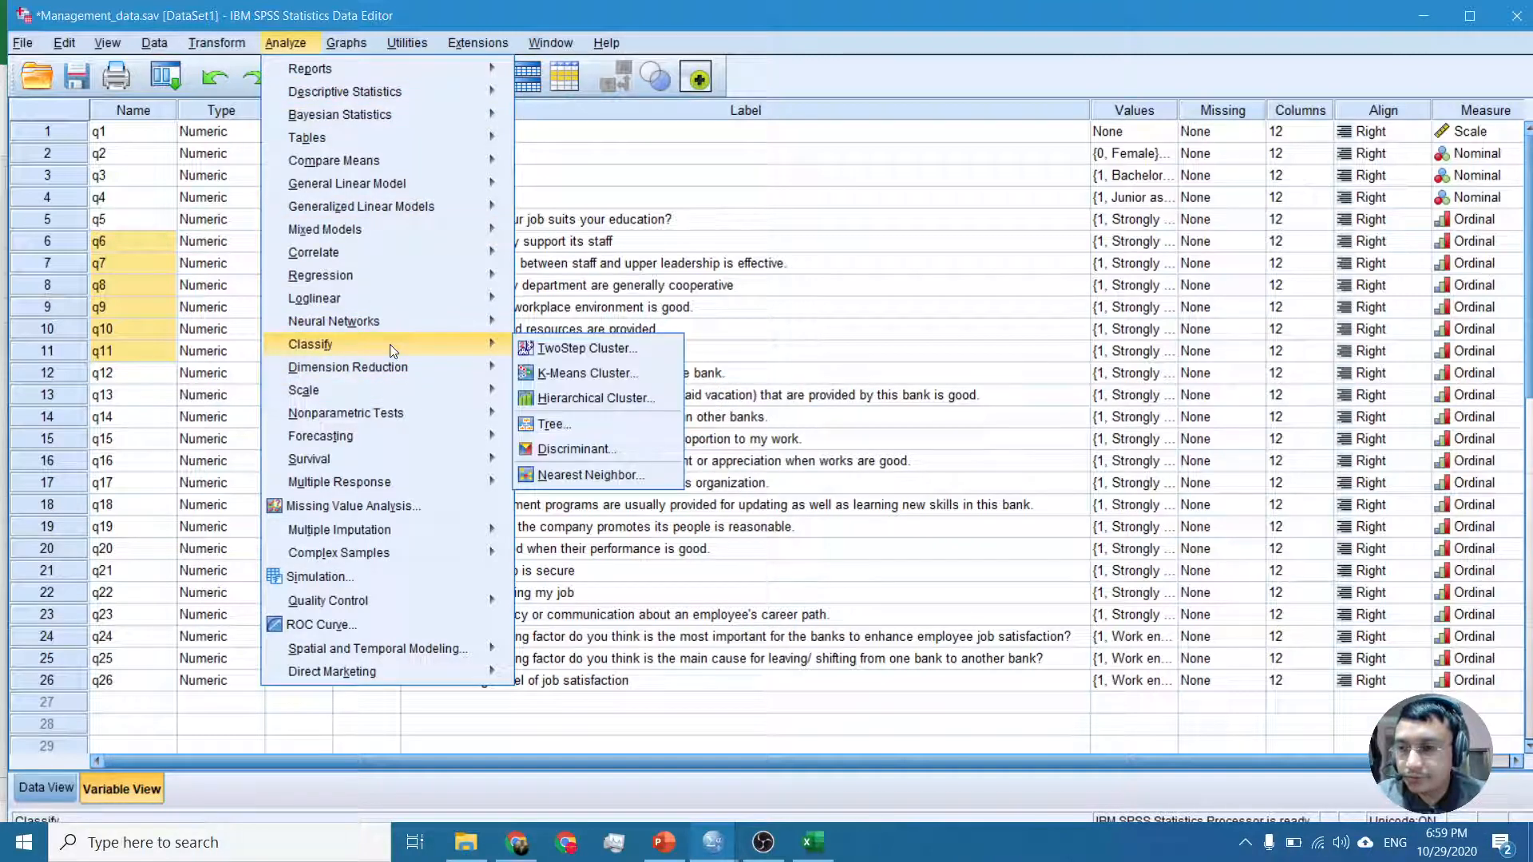
mouse_move(410, 397)
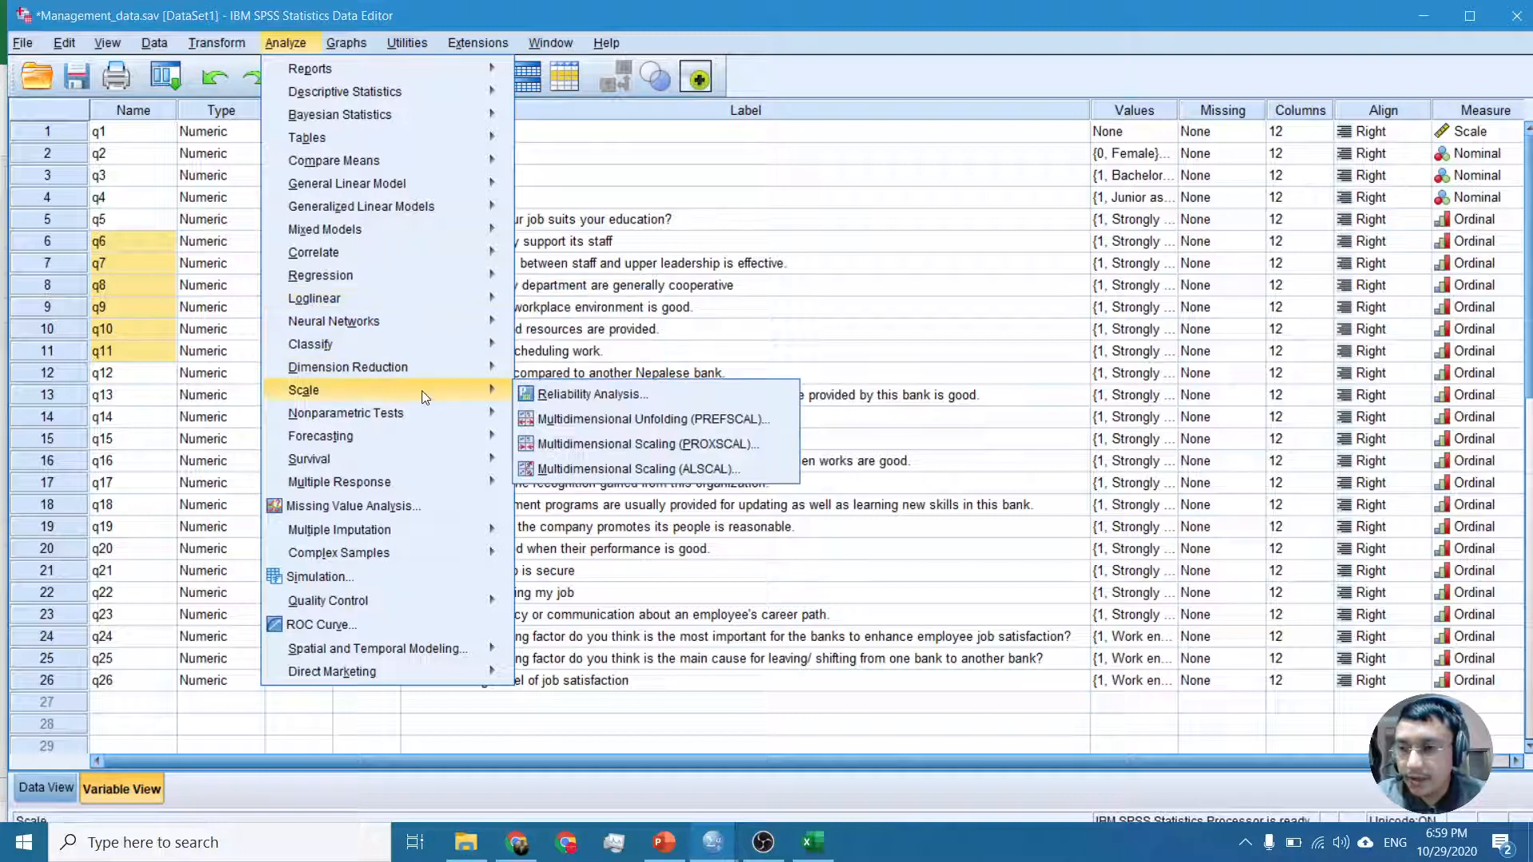
left_click(728, 395)
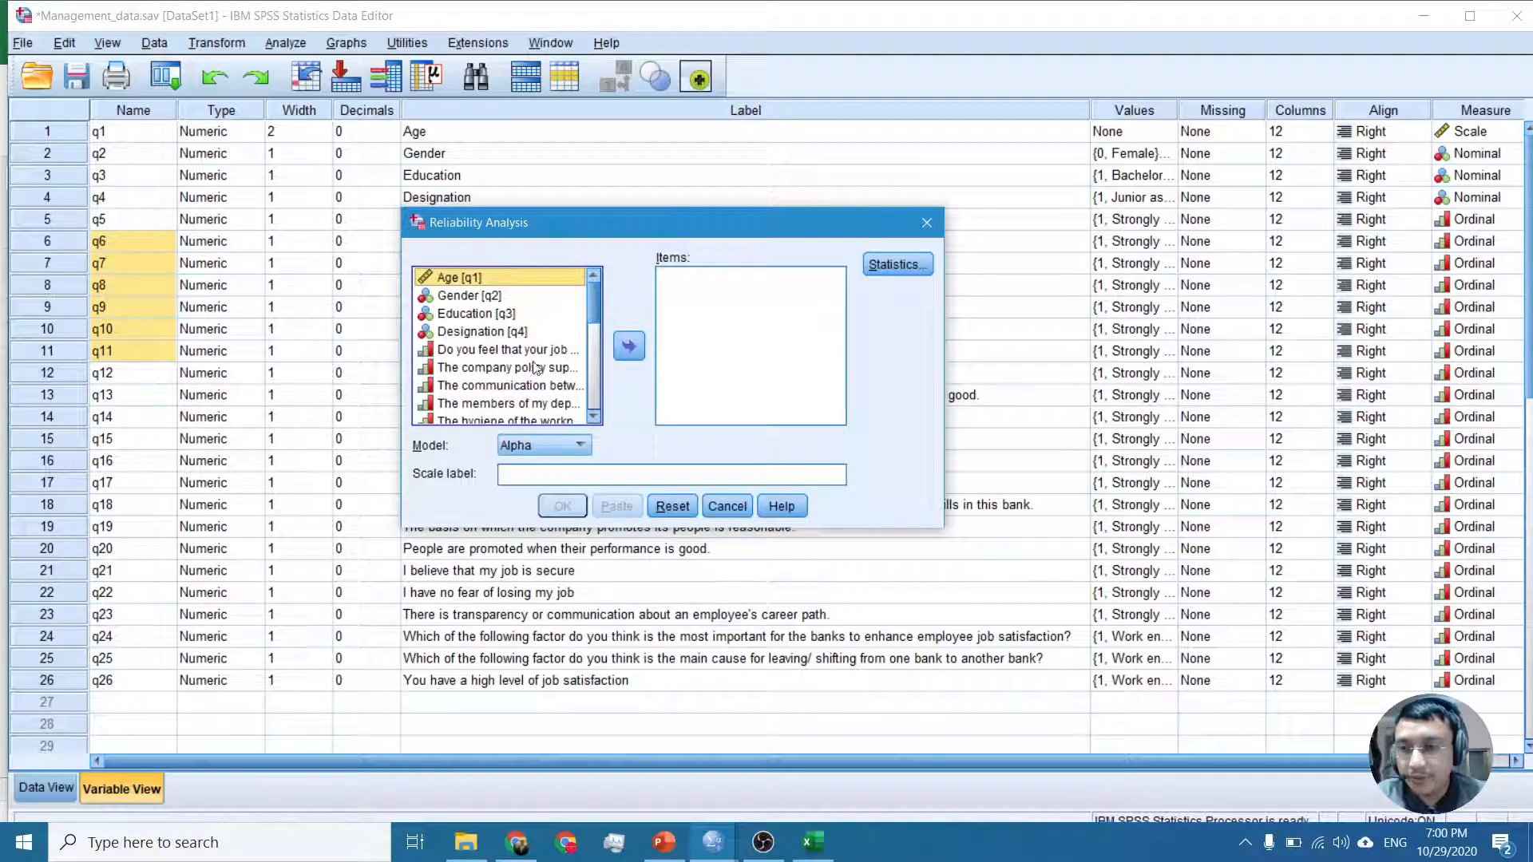
scroll(534, 365, "down", 2)
left_click(505, 329)
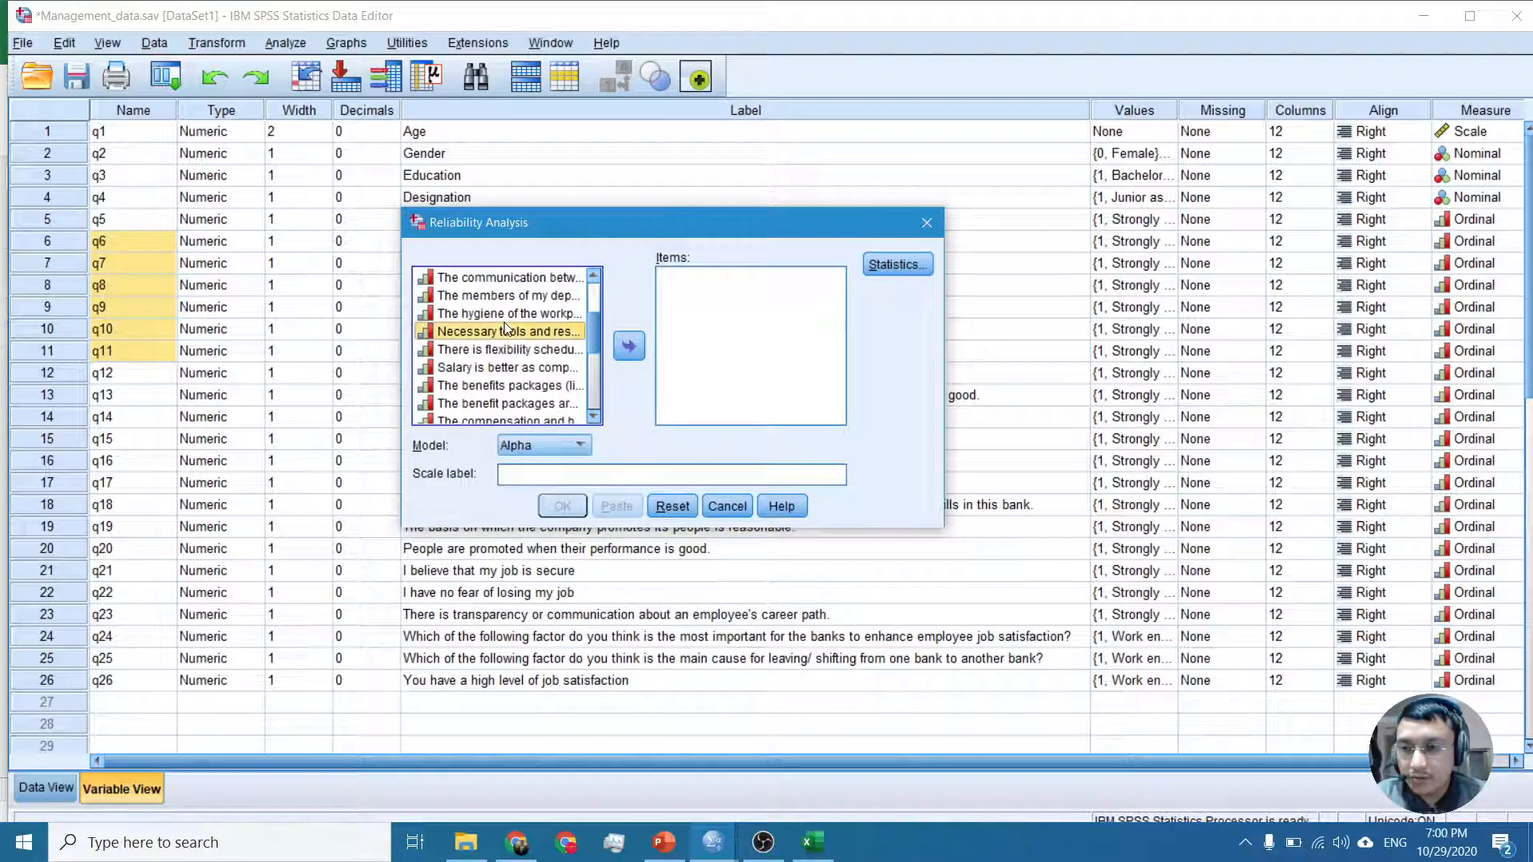
scroll(505, 329, "up", 1)
left_click(519, 332)
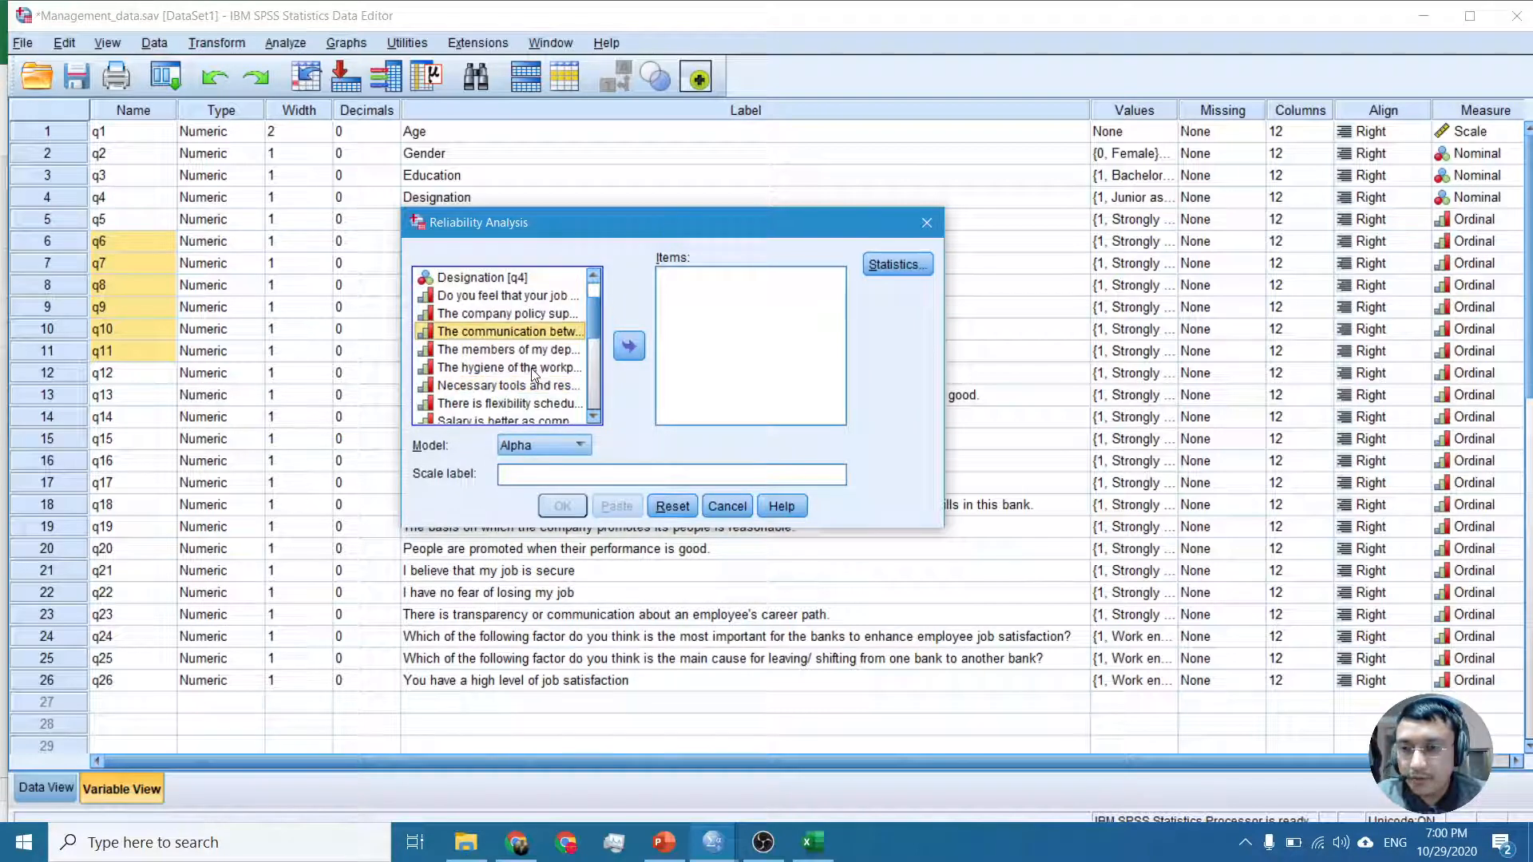
left_click(523, 316)
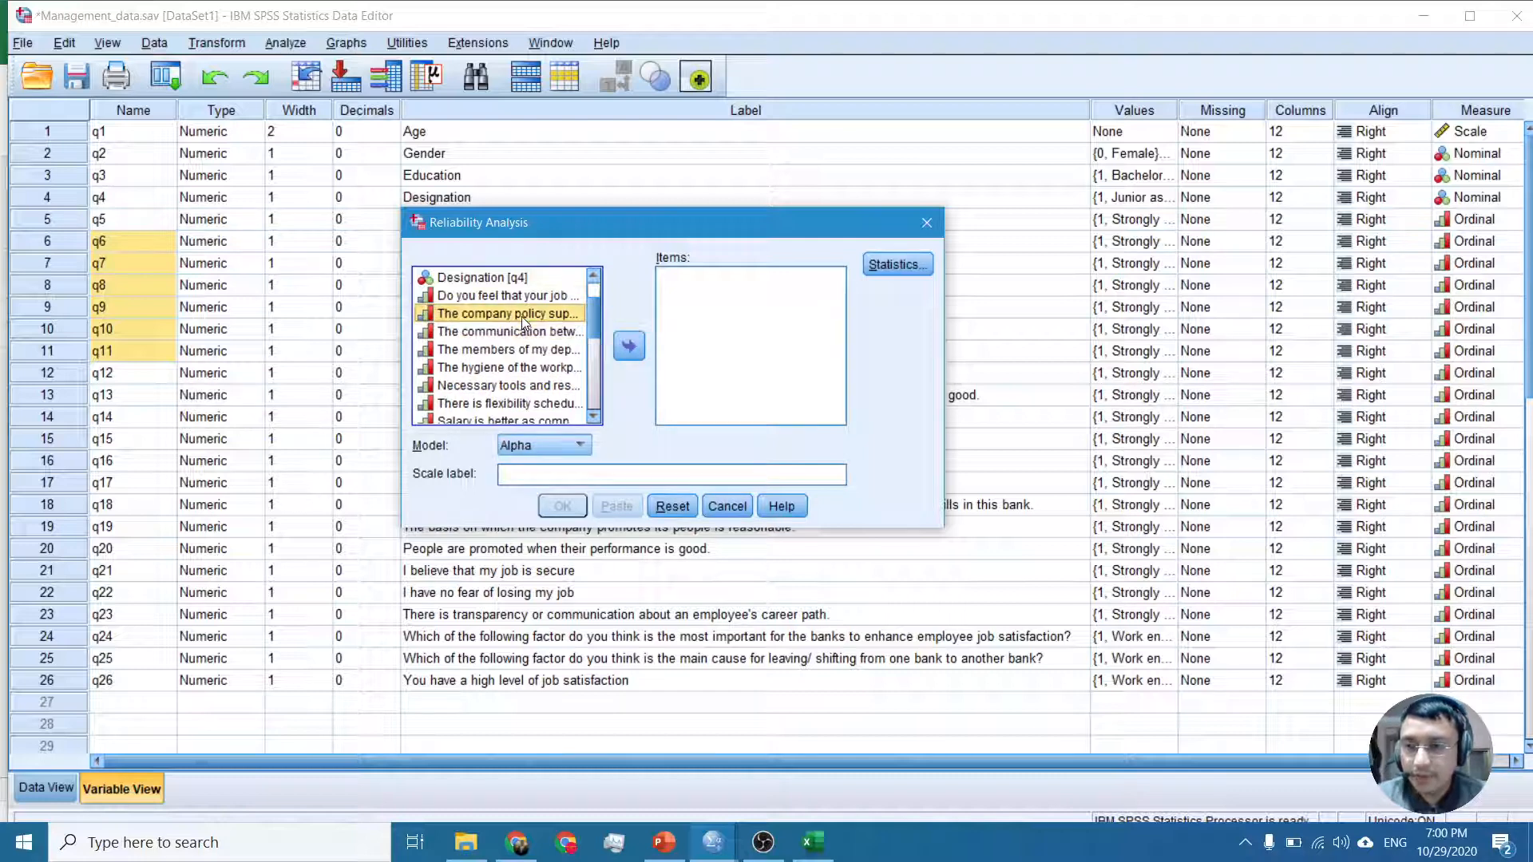
left_click_drag(521, 316, 534, 397)
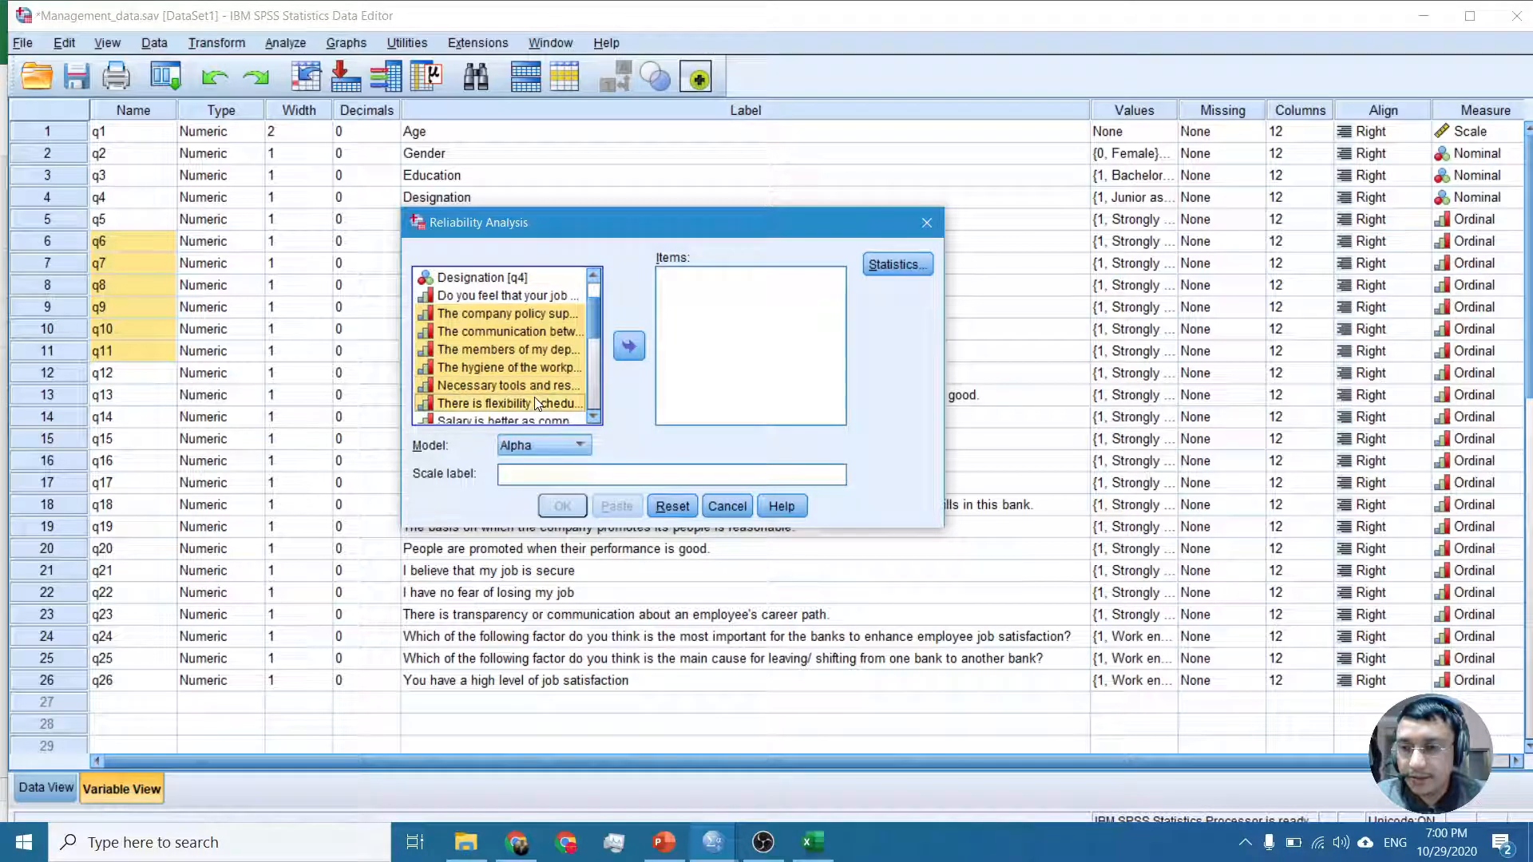
left_click(628, 347)
Check the chosen reliability items and keep Alpha as the model
left_click(731, 291)
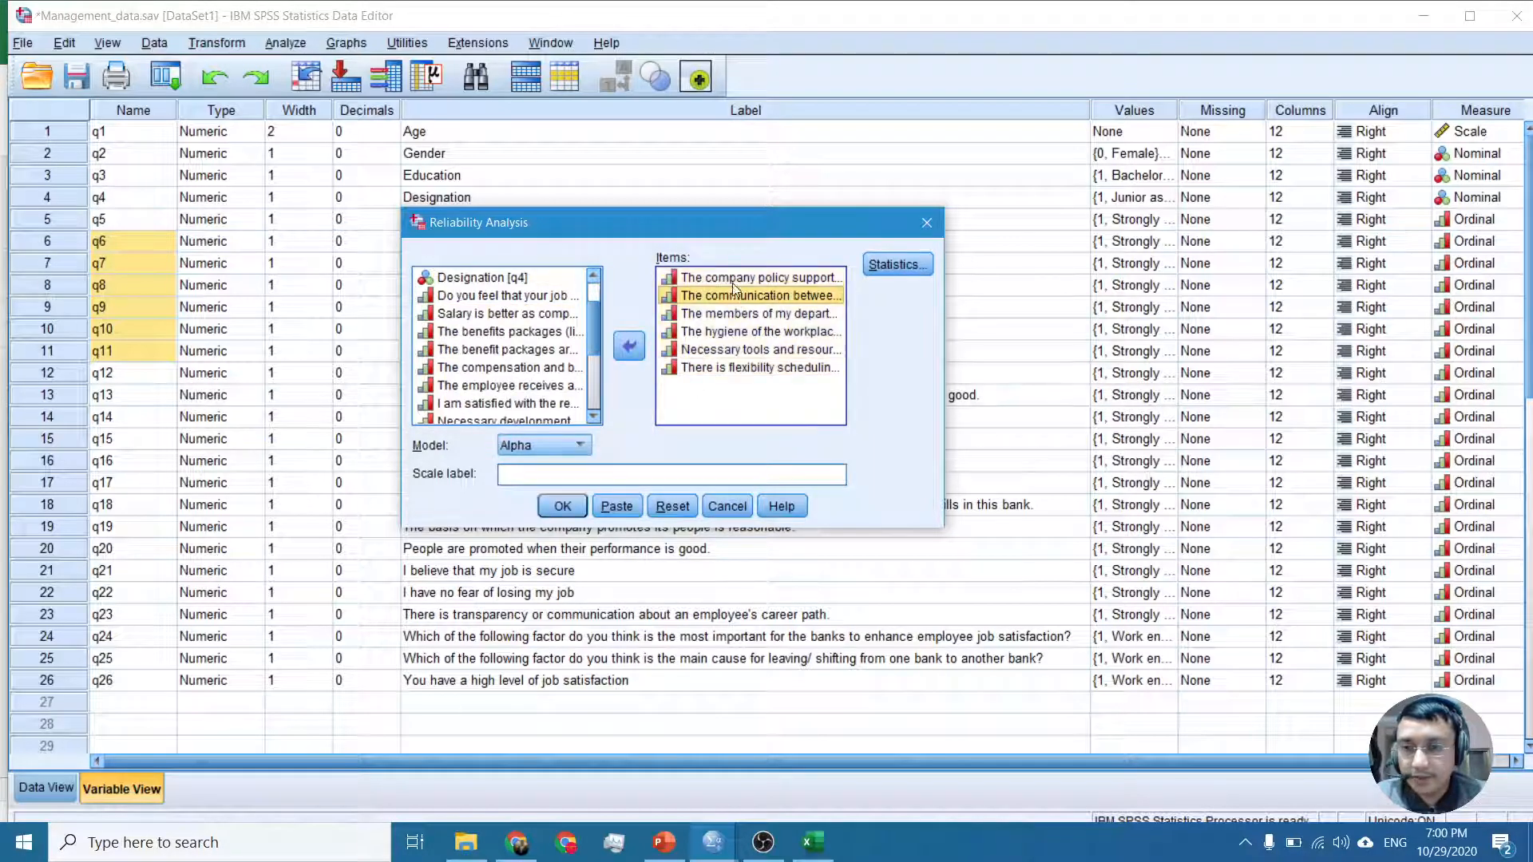
left_click(731, 279)
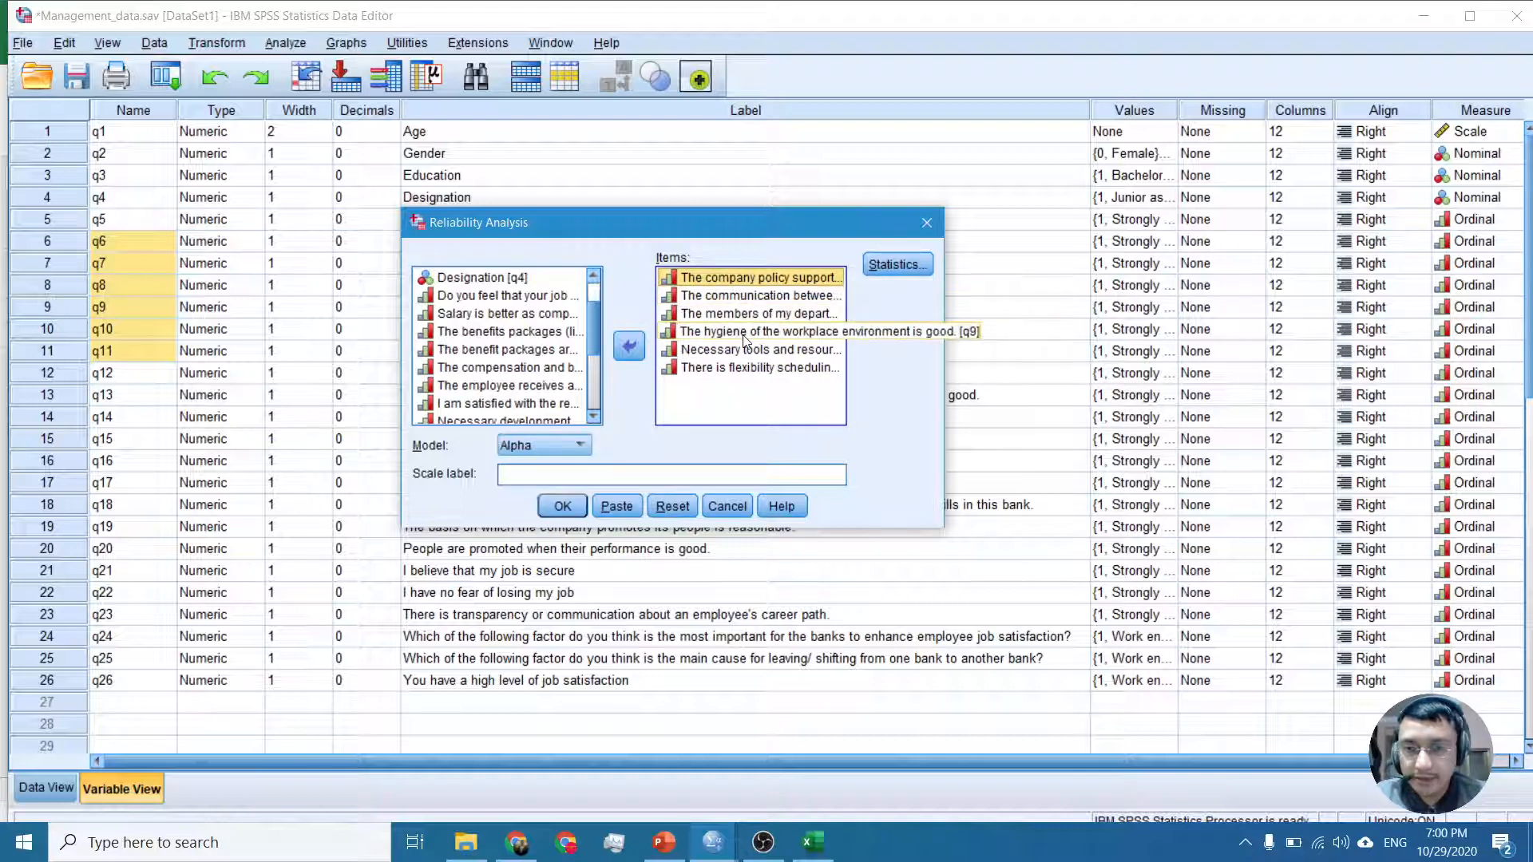
left_click(574, 452)
left_click(573, 455)
left_click(562, 460)
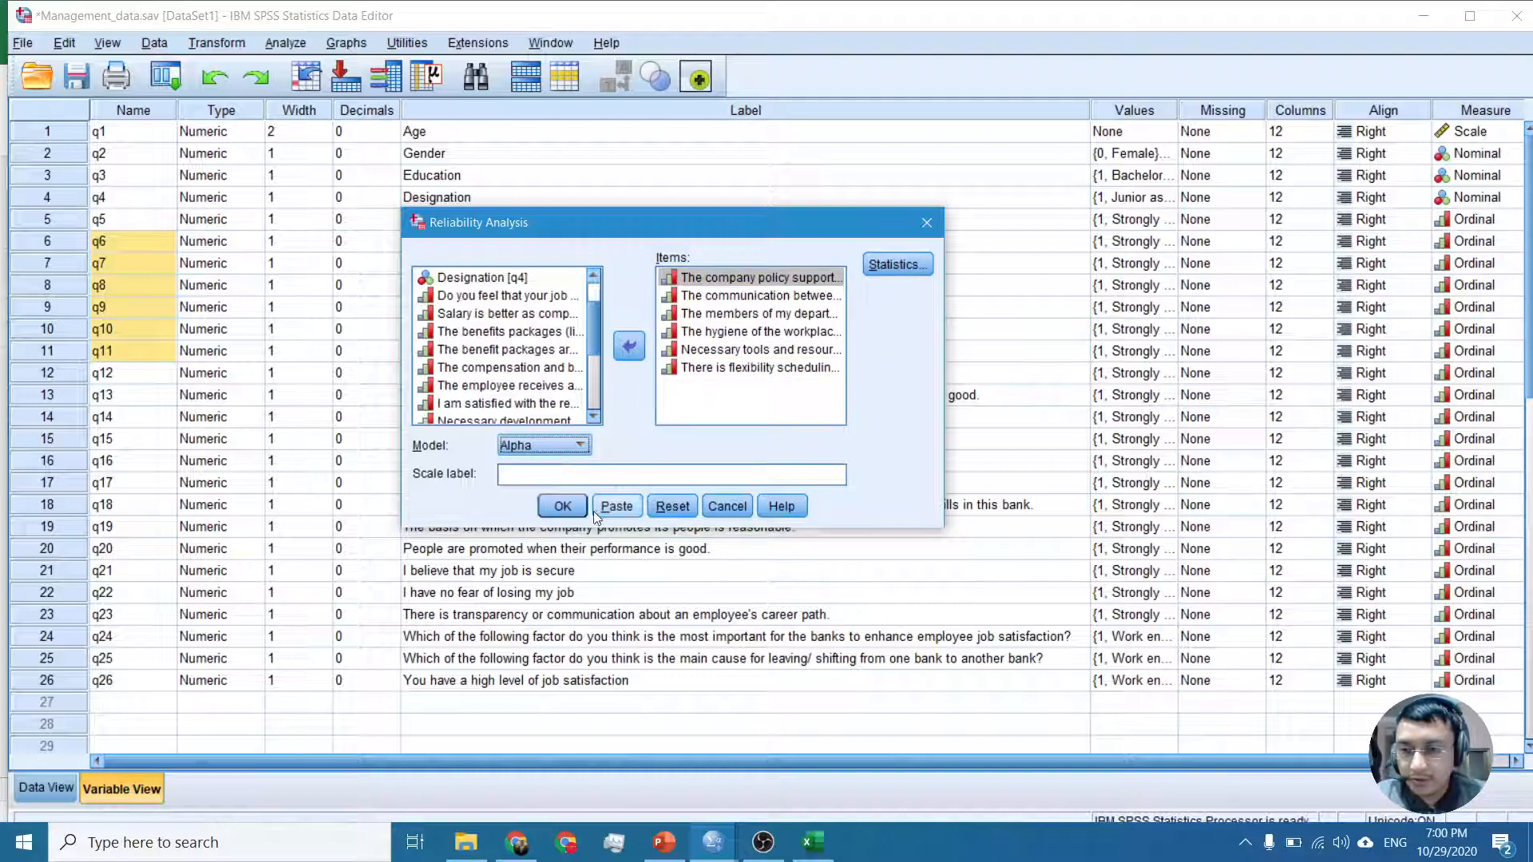
Request the Item and Scale if item deleted descriptives for the reliability analysis and run it
left_click(882, 272)
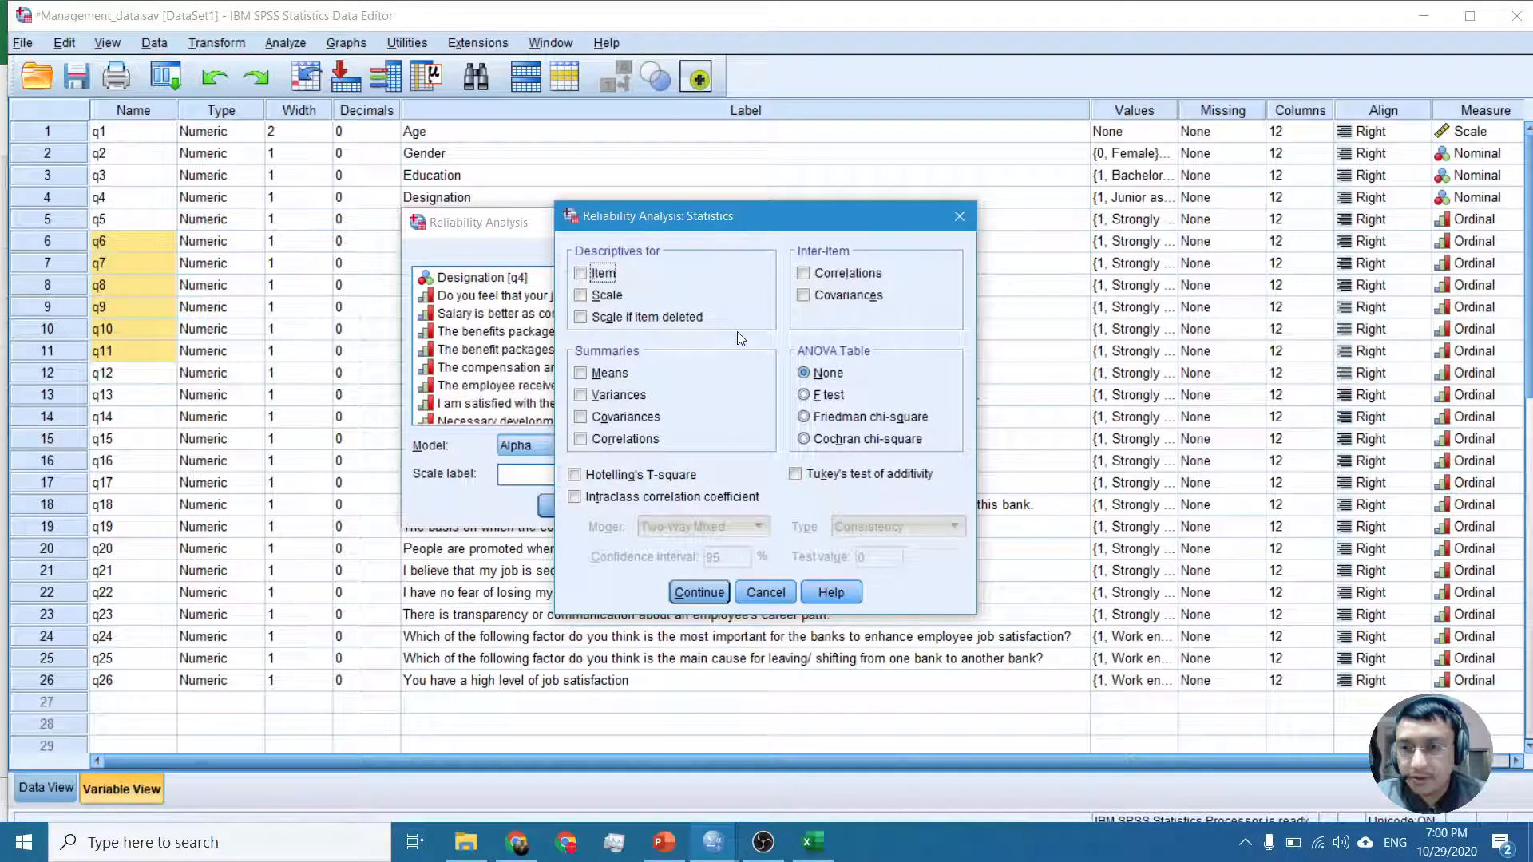
left_click_drag(736, 225, 680, 199)
left_click(543, 248)
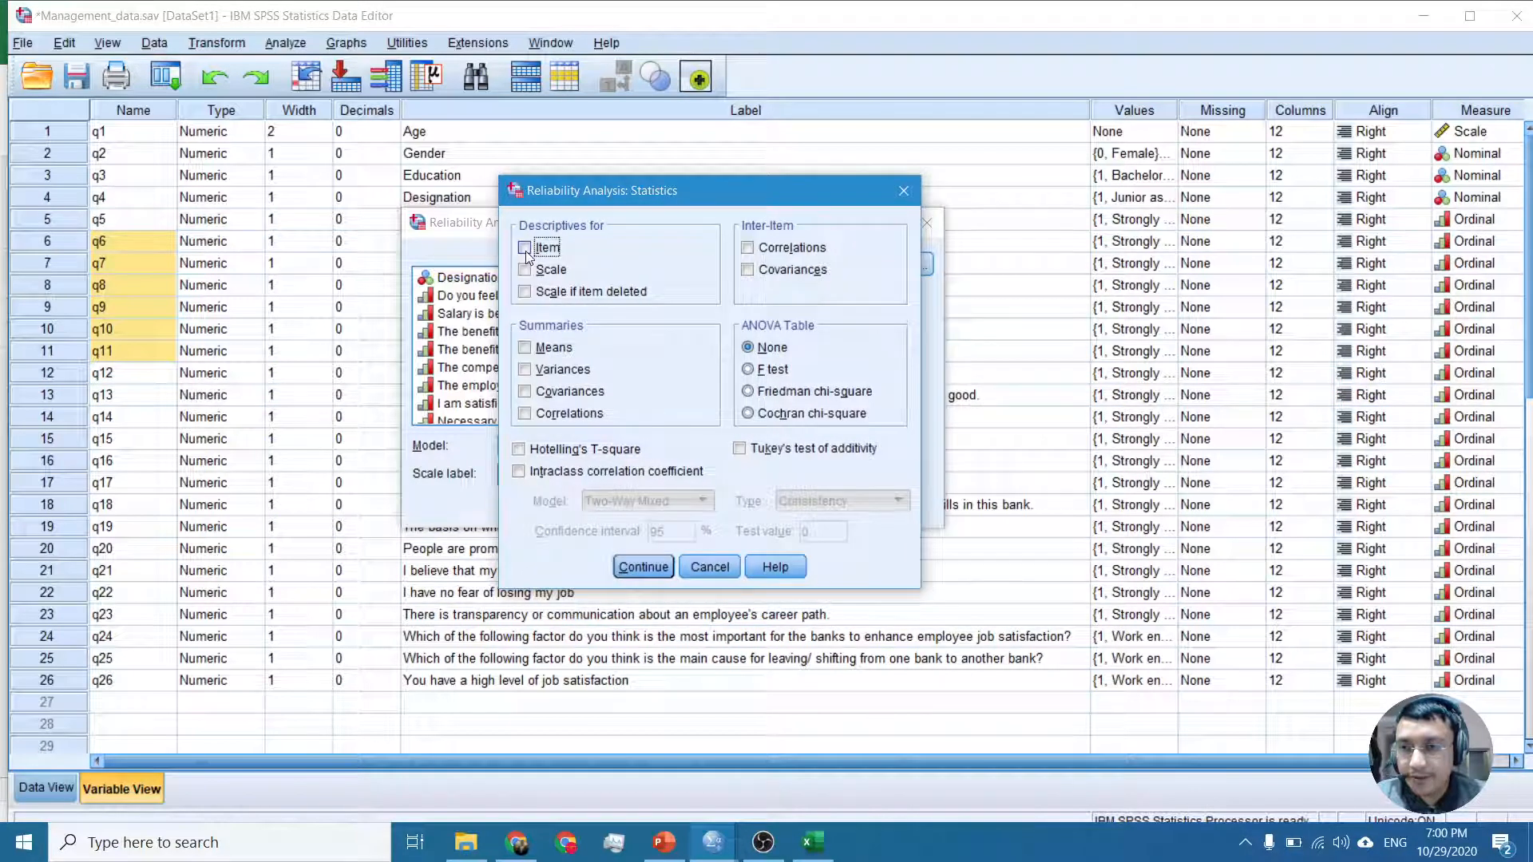
left_click(547, 294)
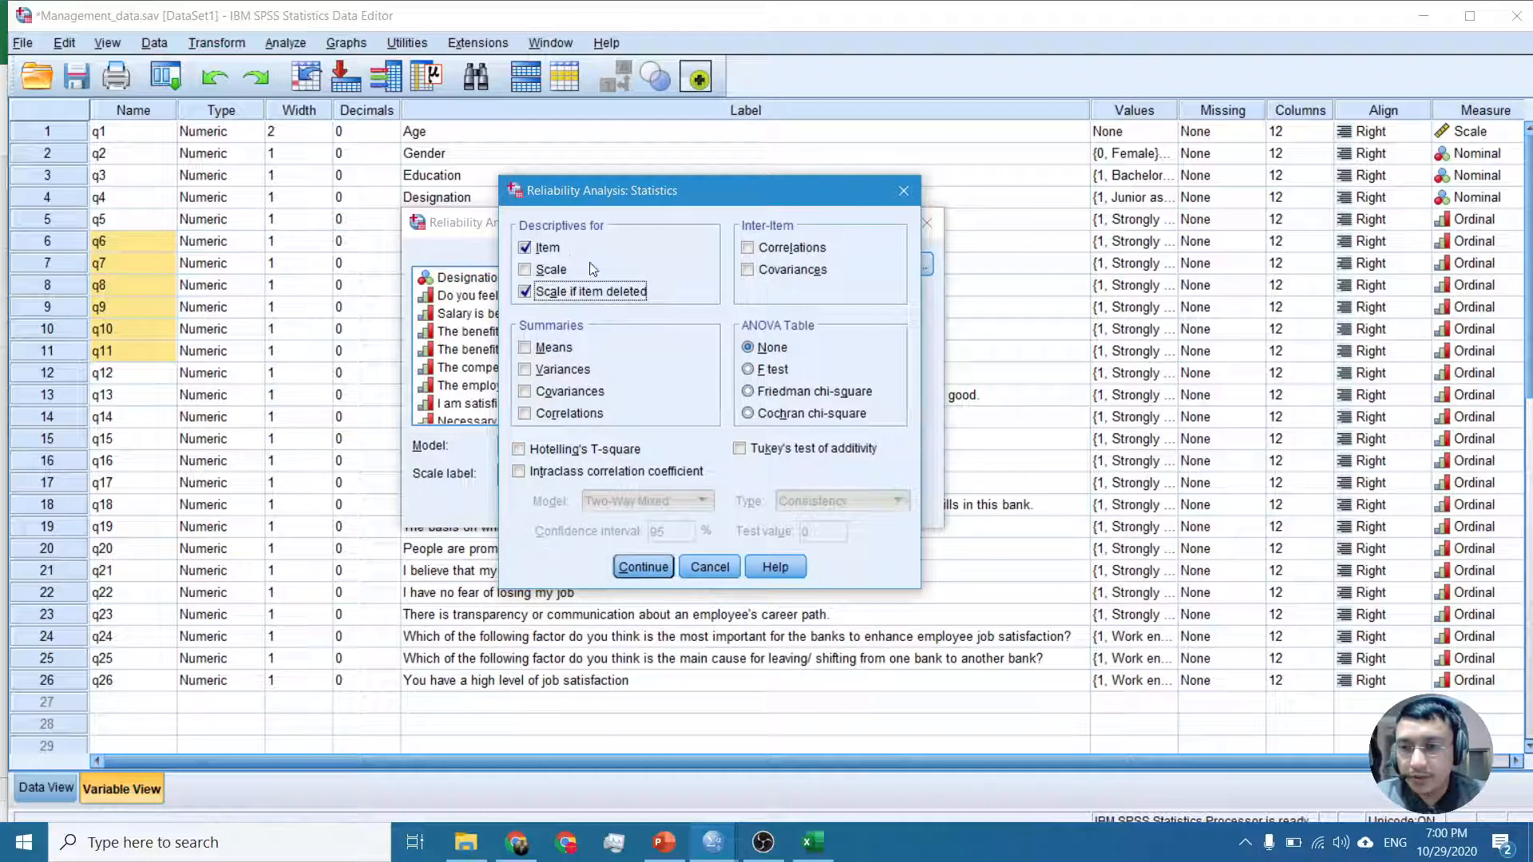
left_click(644, 567)
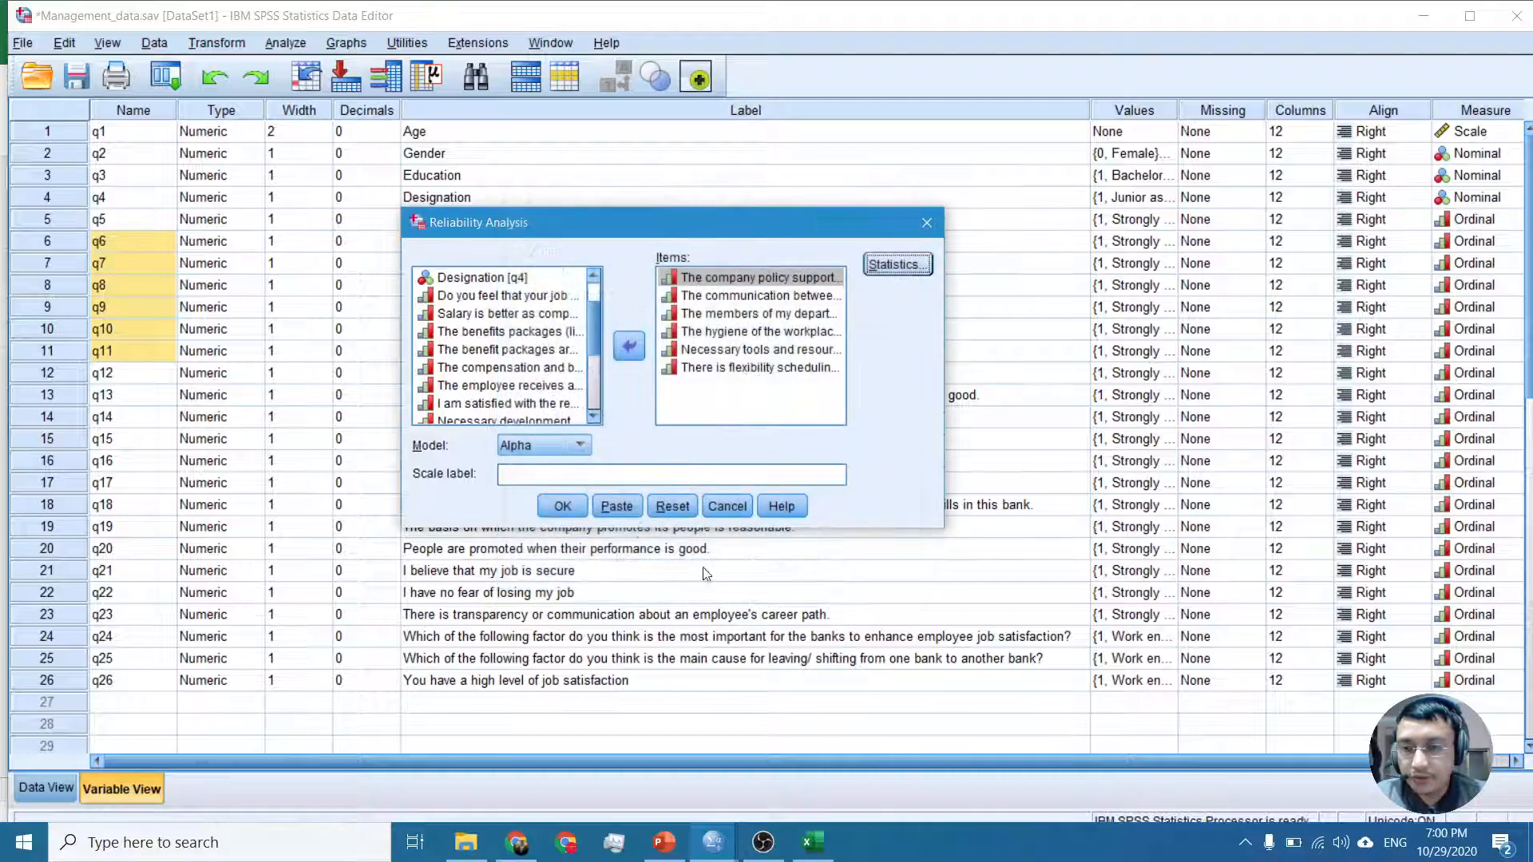
left_click(563, 506)
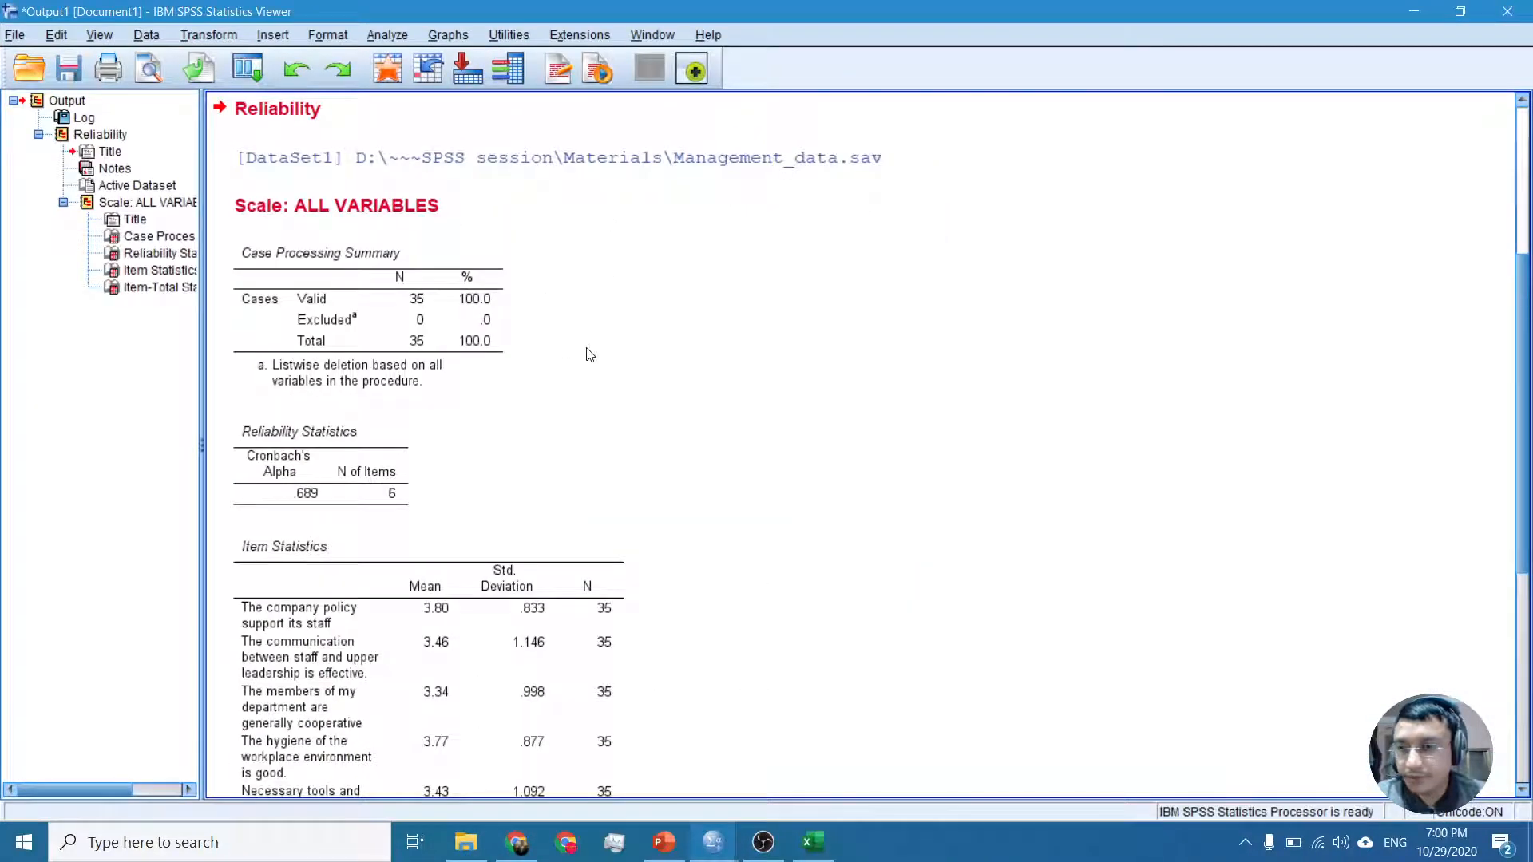
Examine the Cronbach's alpha, the item statistics and the Cronbach's Alpha if Item Deleted values in the reliability output
scroll(590, 355, "down", 3)
scroll(589, 354, "down", 3)
scroll(589, 354, "up", 4)
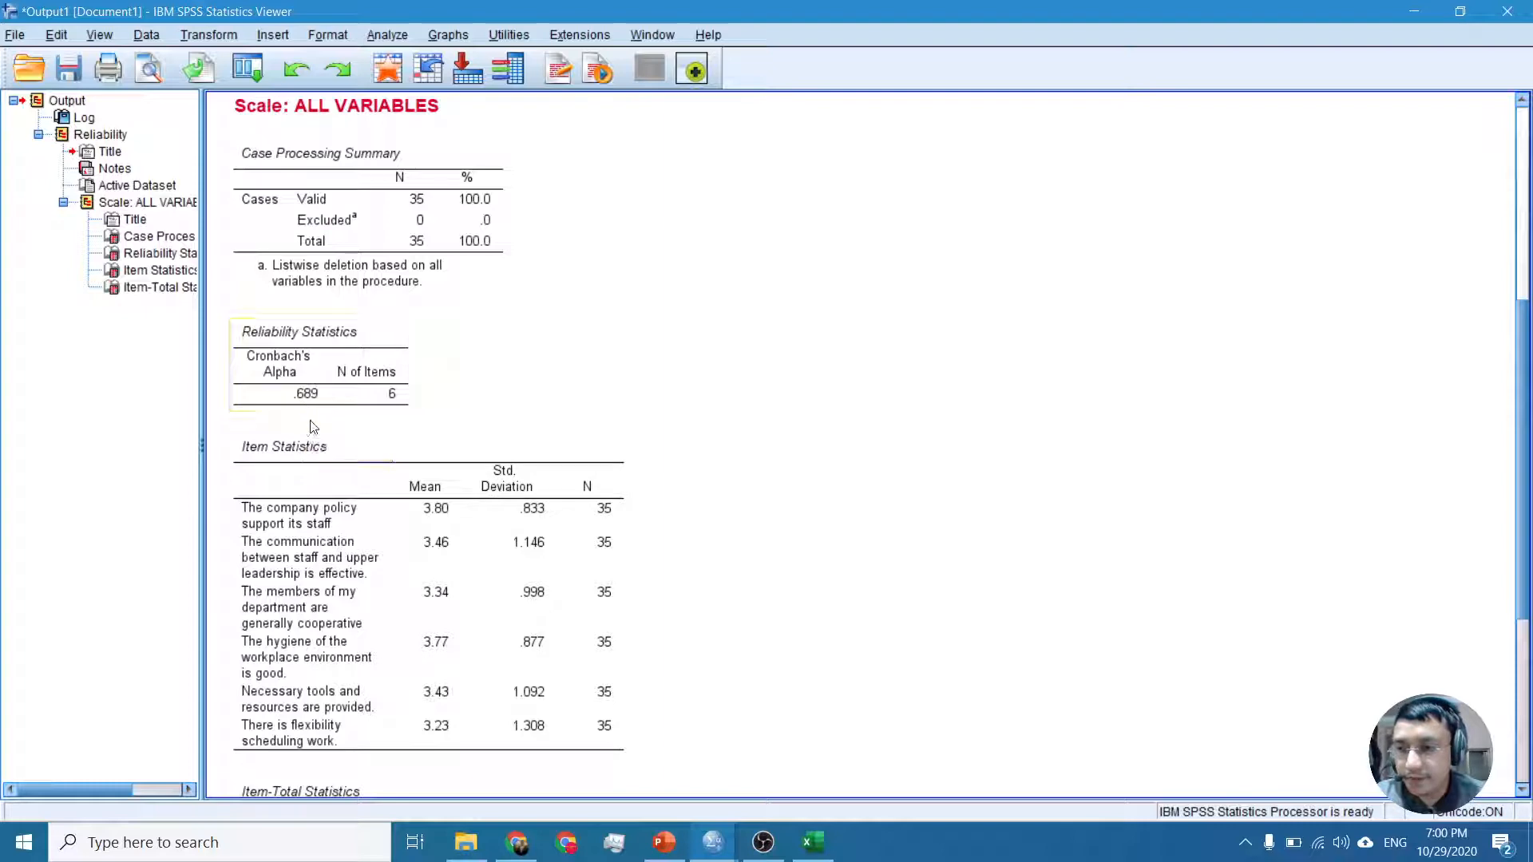
scroll(355, 426, "down", 3)
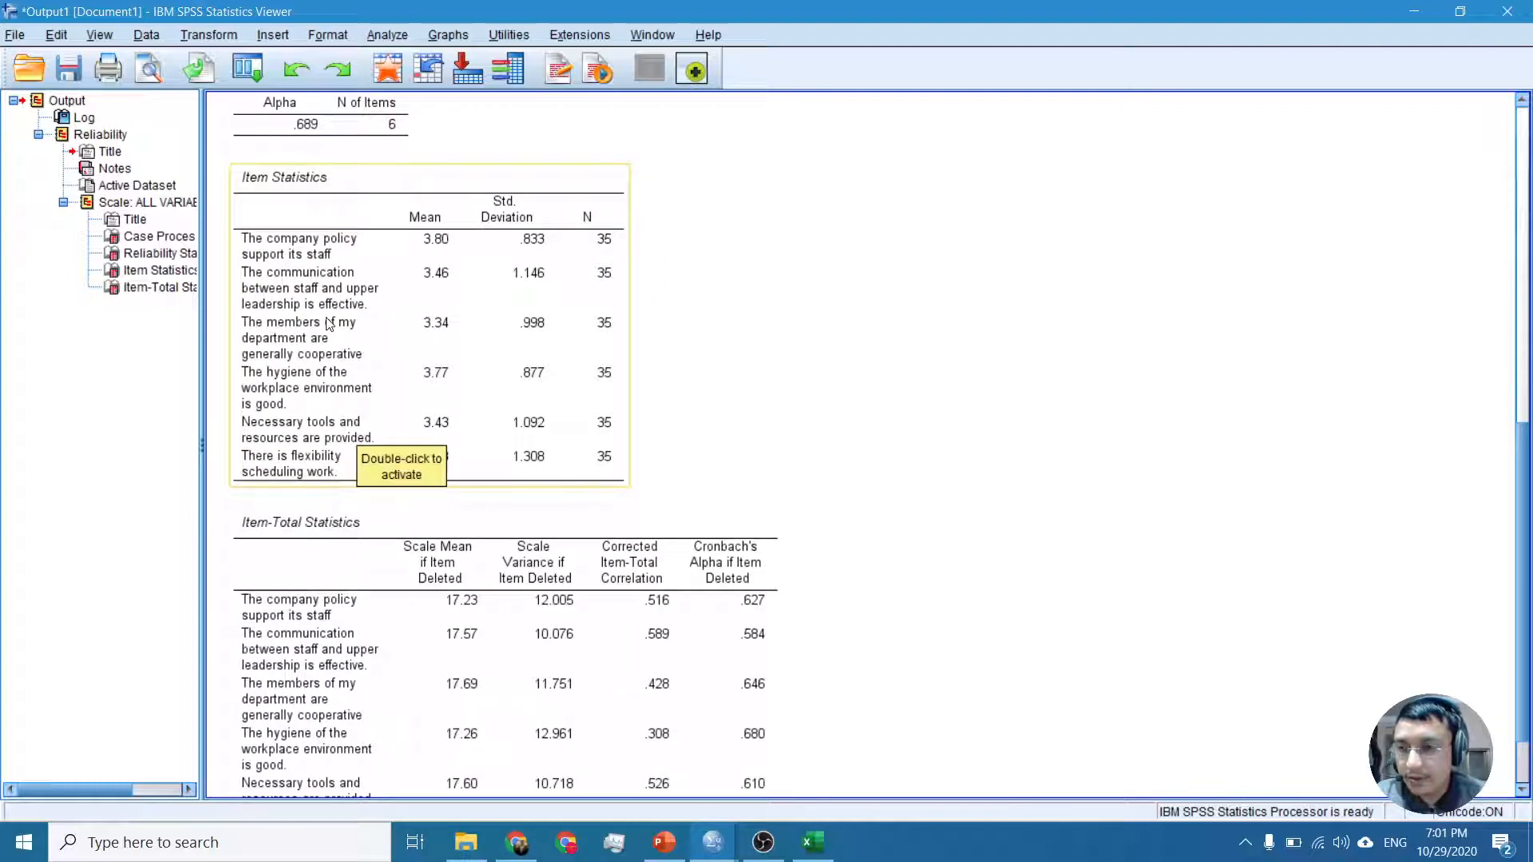
scroll(327, 323, "down", 1)
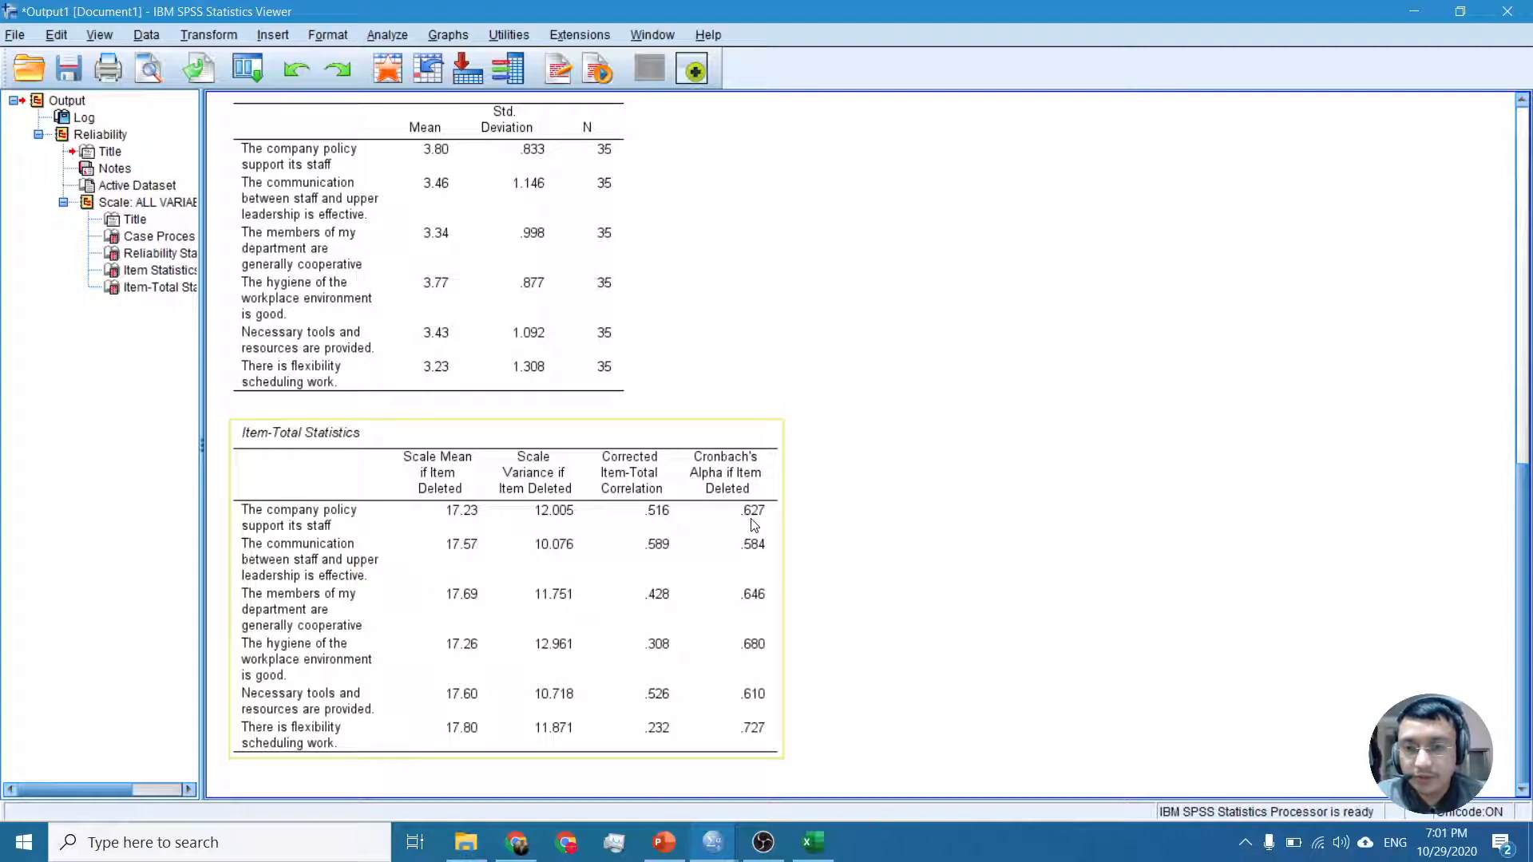
scroll(755, 524, "up", 2)
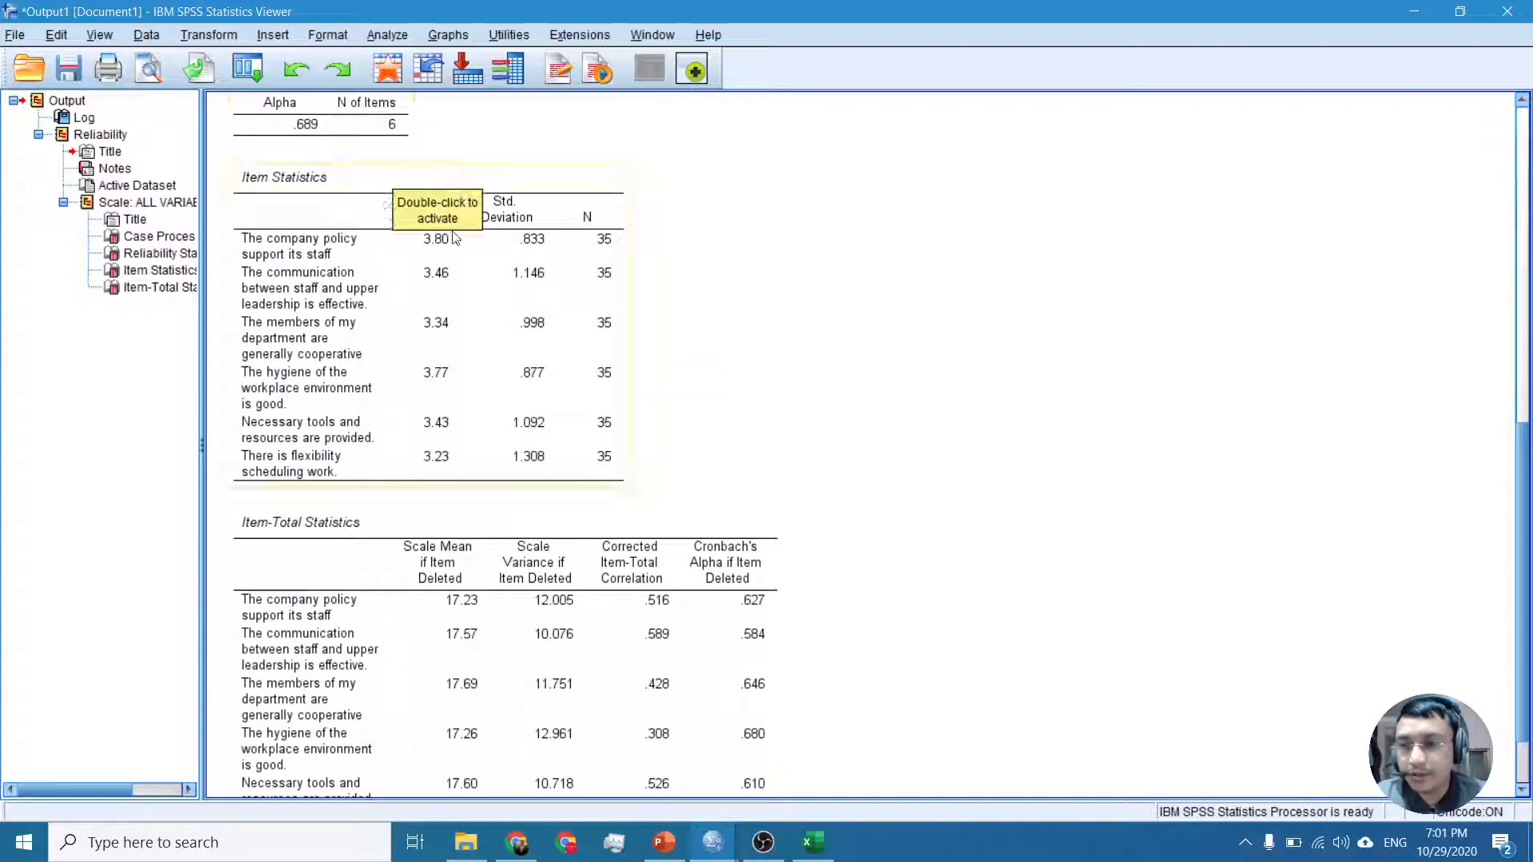
scroll(743, 472, "down", 2)
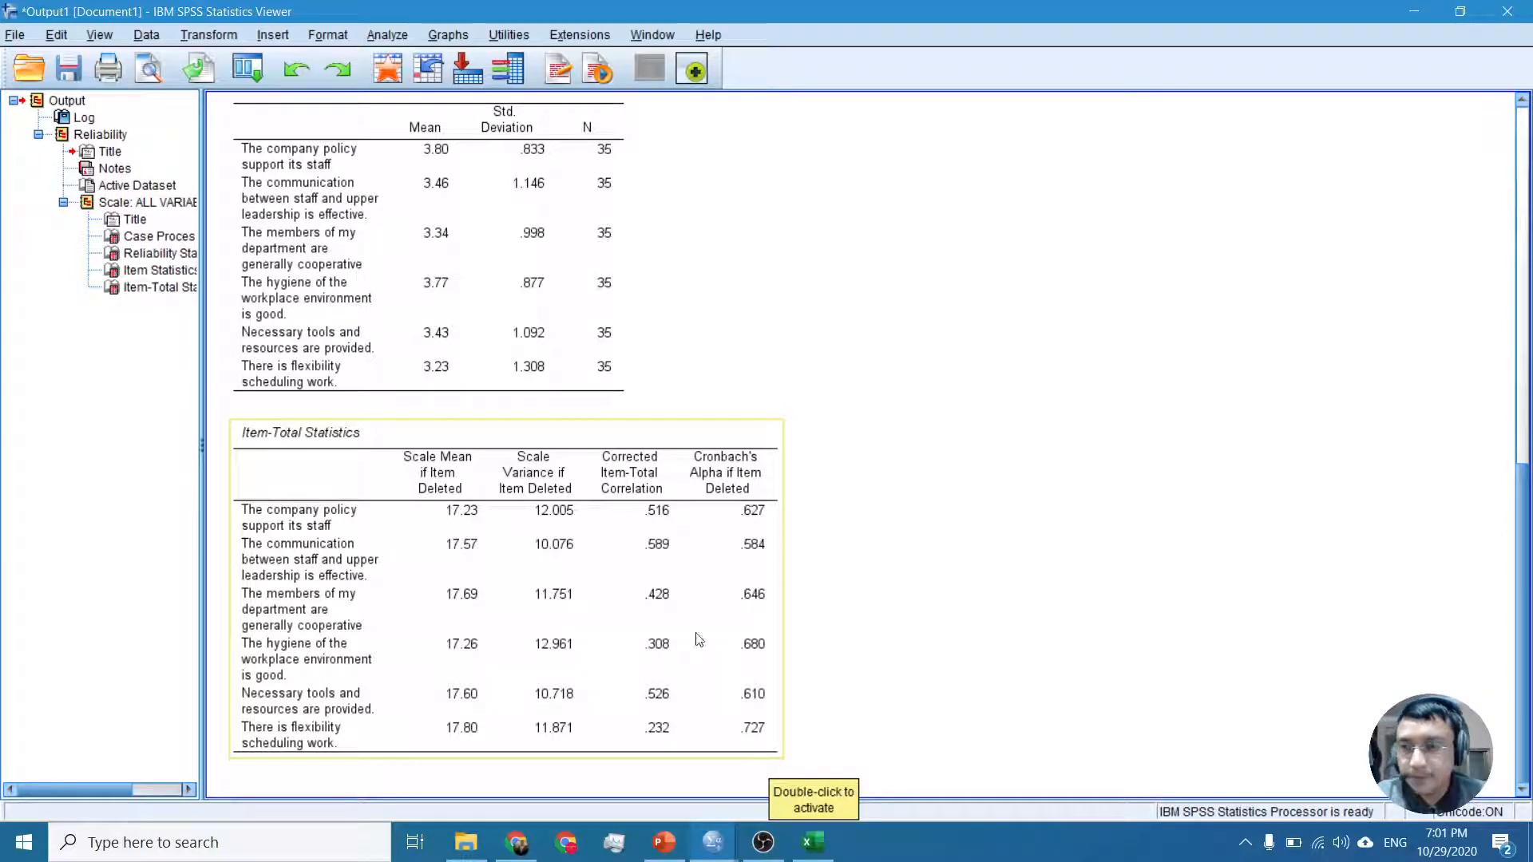
Rerun the reliability analysis without the item "There is flexibility scheduling work" and check the new Cronbach's alpha
left_click(375, 36)
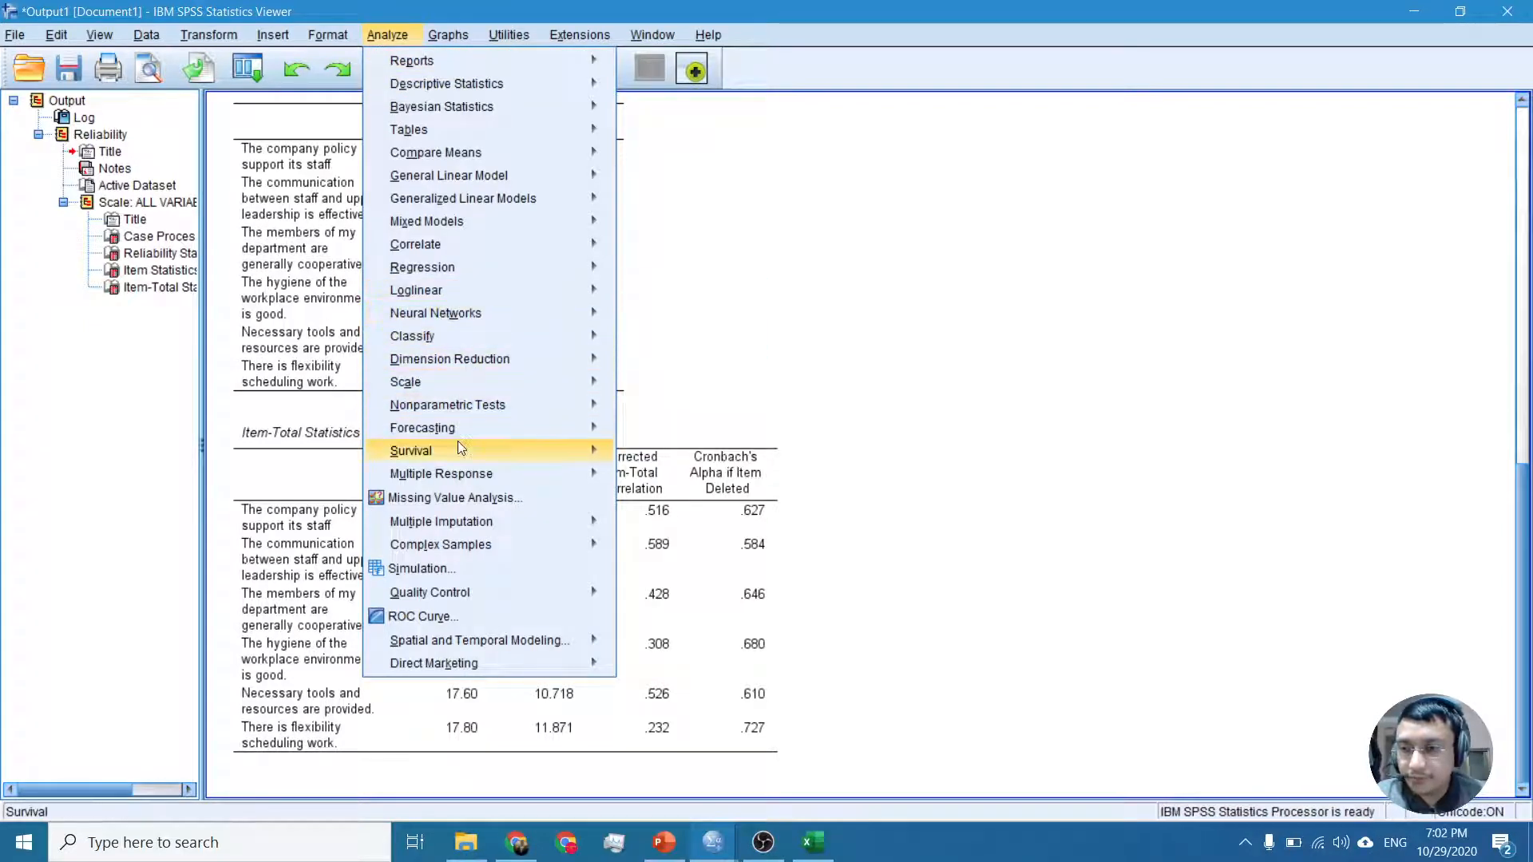
mouse_move(499, 382)
left_click(691, 387)
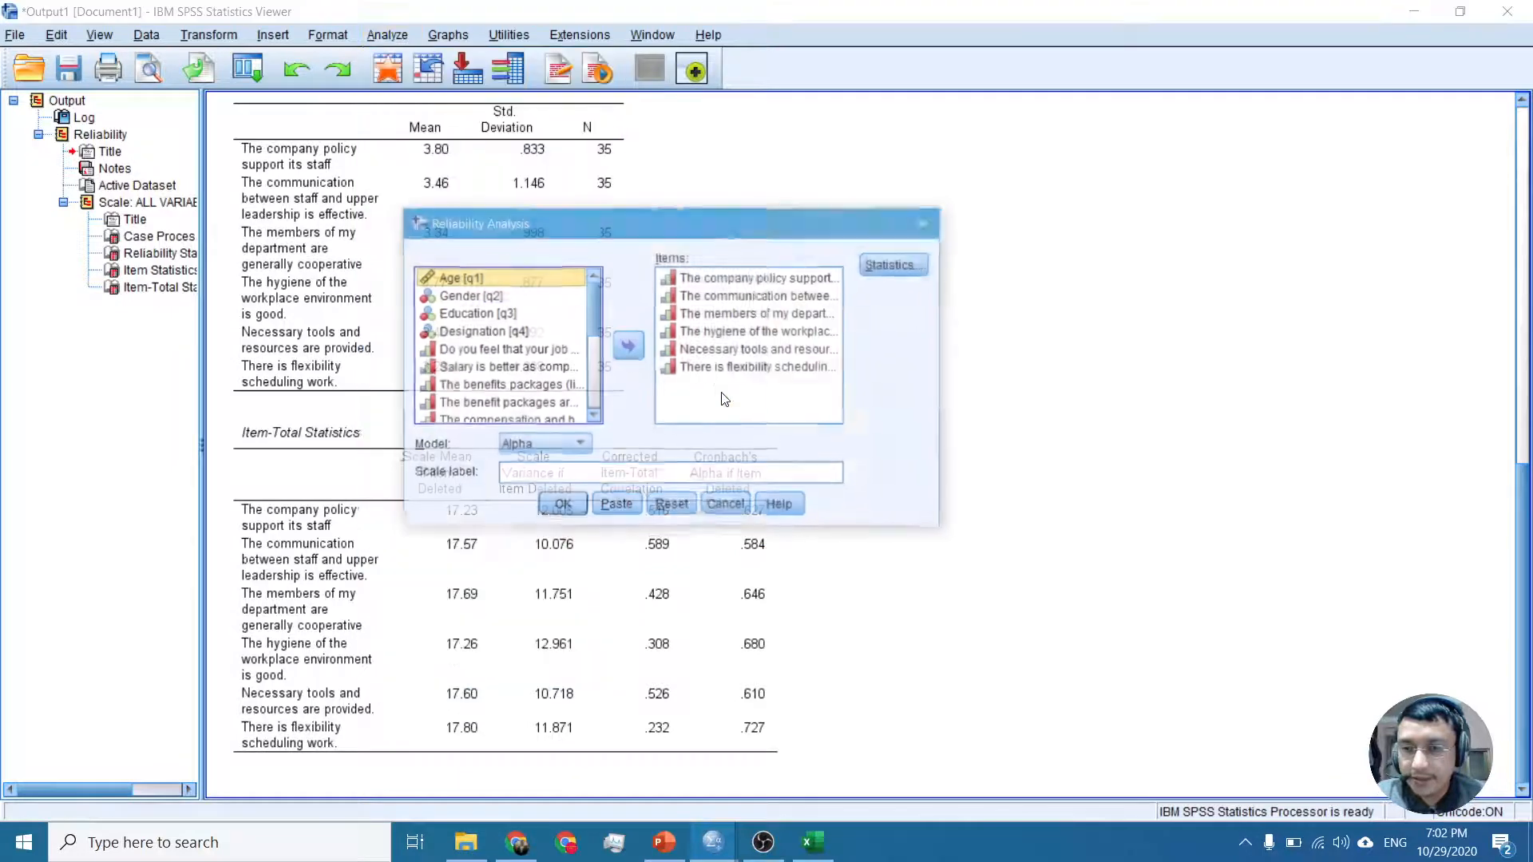
left_click(630, 346)
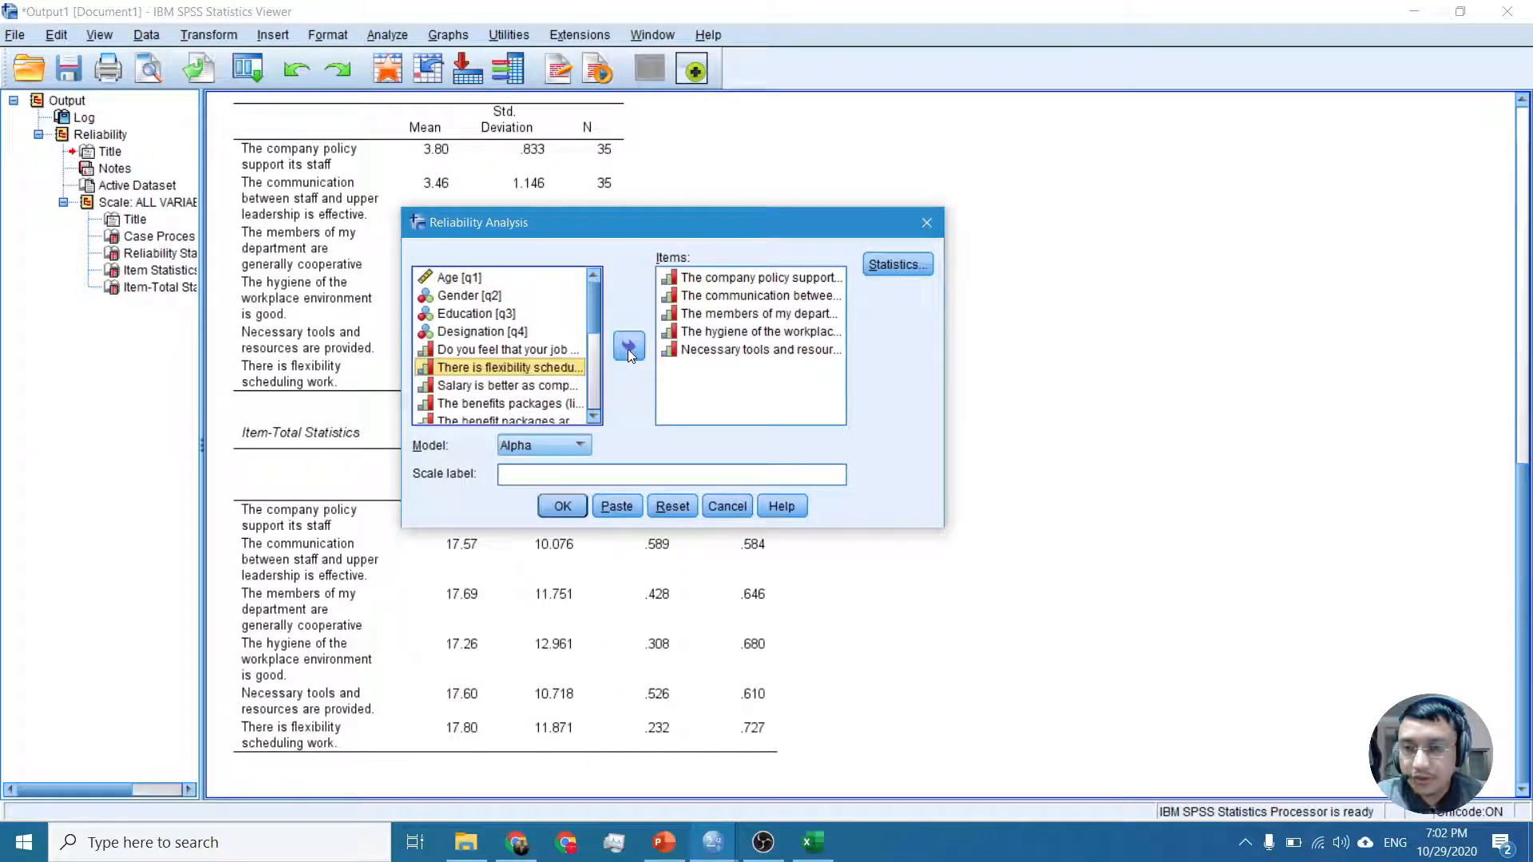
left_click(563, 507)
scroll(359, 479, "down", 5)
scroll(319, 463, "up", 5)
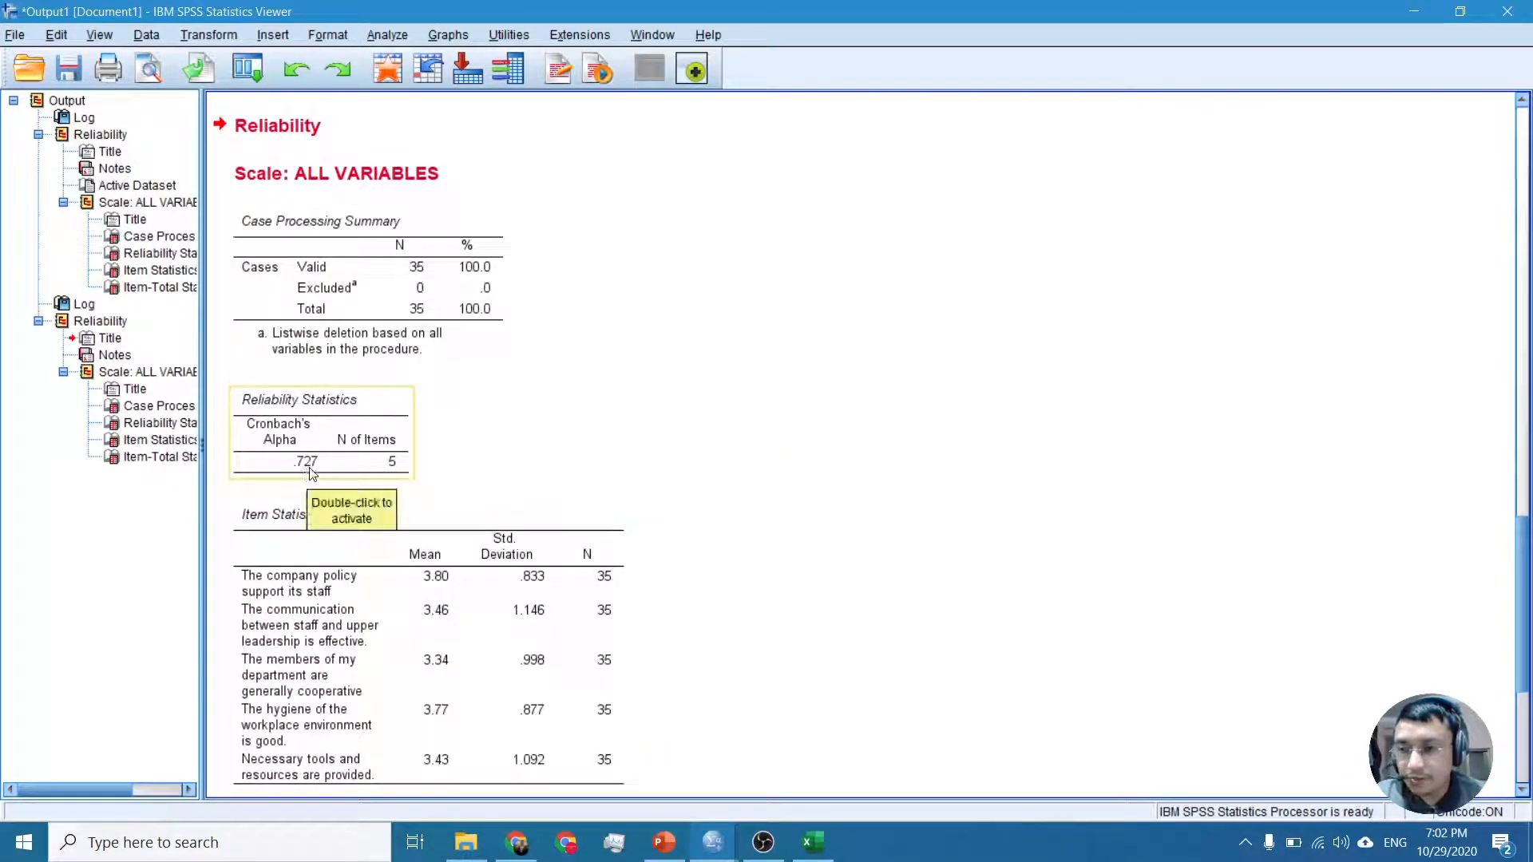
Compare the Cronbach's alpha of the six-item reliability run with that of the rerun on q6 to q10
scroll(319, 467, "up", 5)
scroll(342, 456, "up", 5)
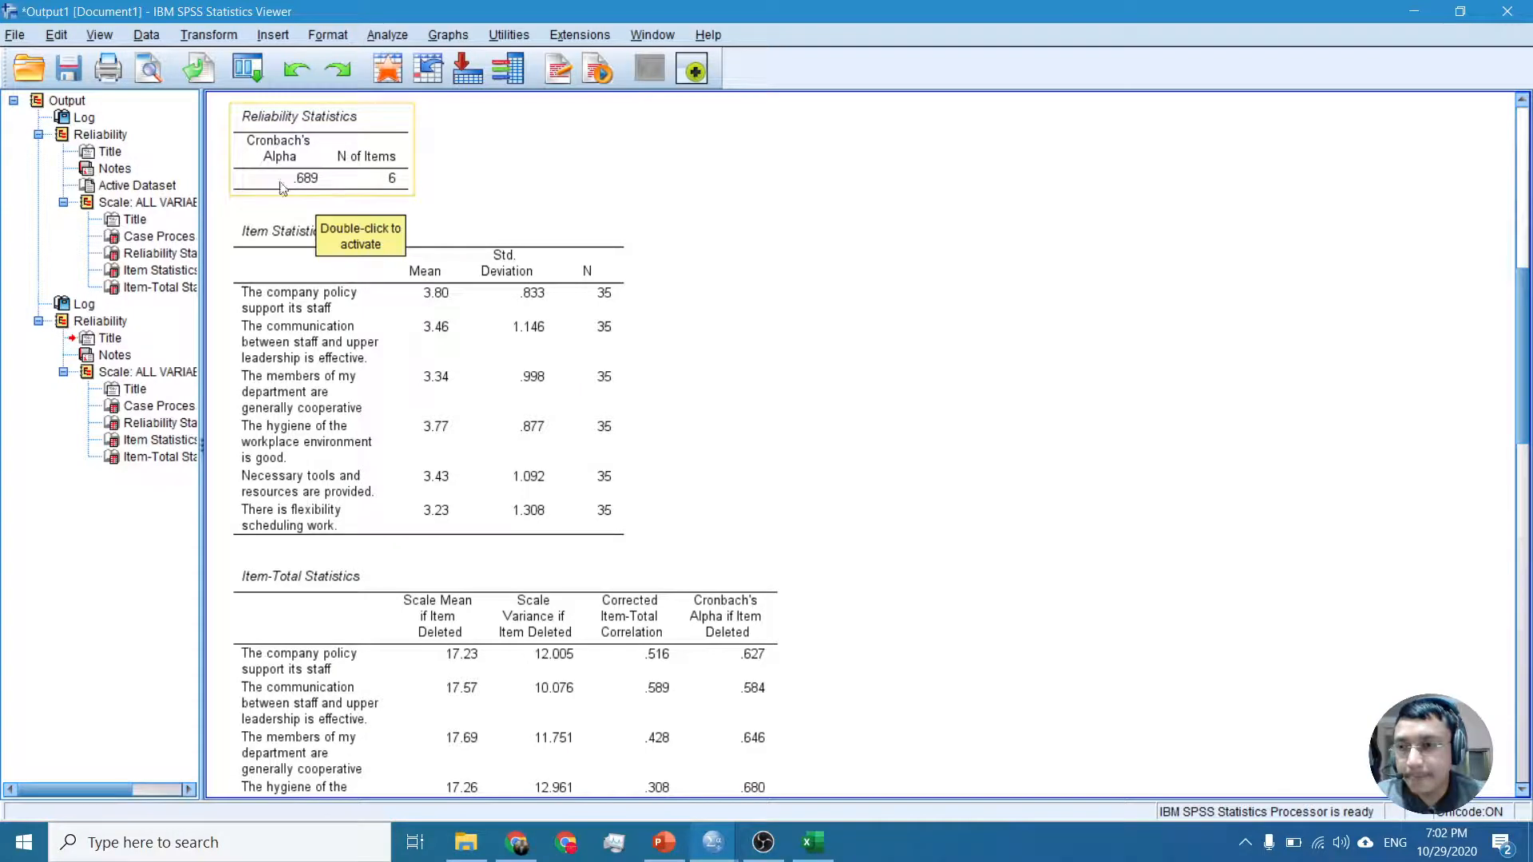
scroll(390, 364, "down", 5)
left_click(390, 364)
scroll(390, 364, "down", 6)
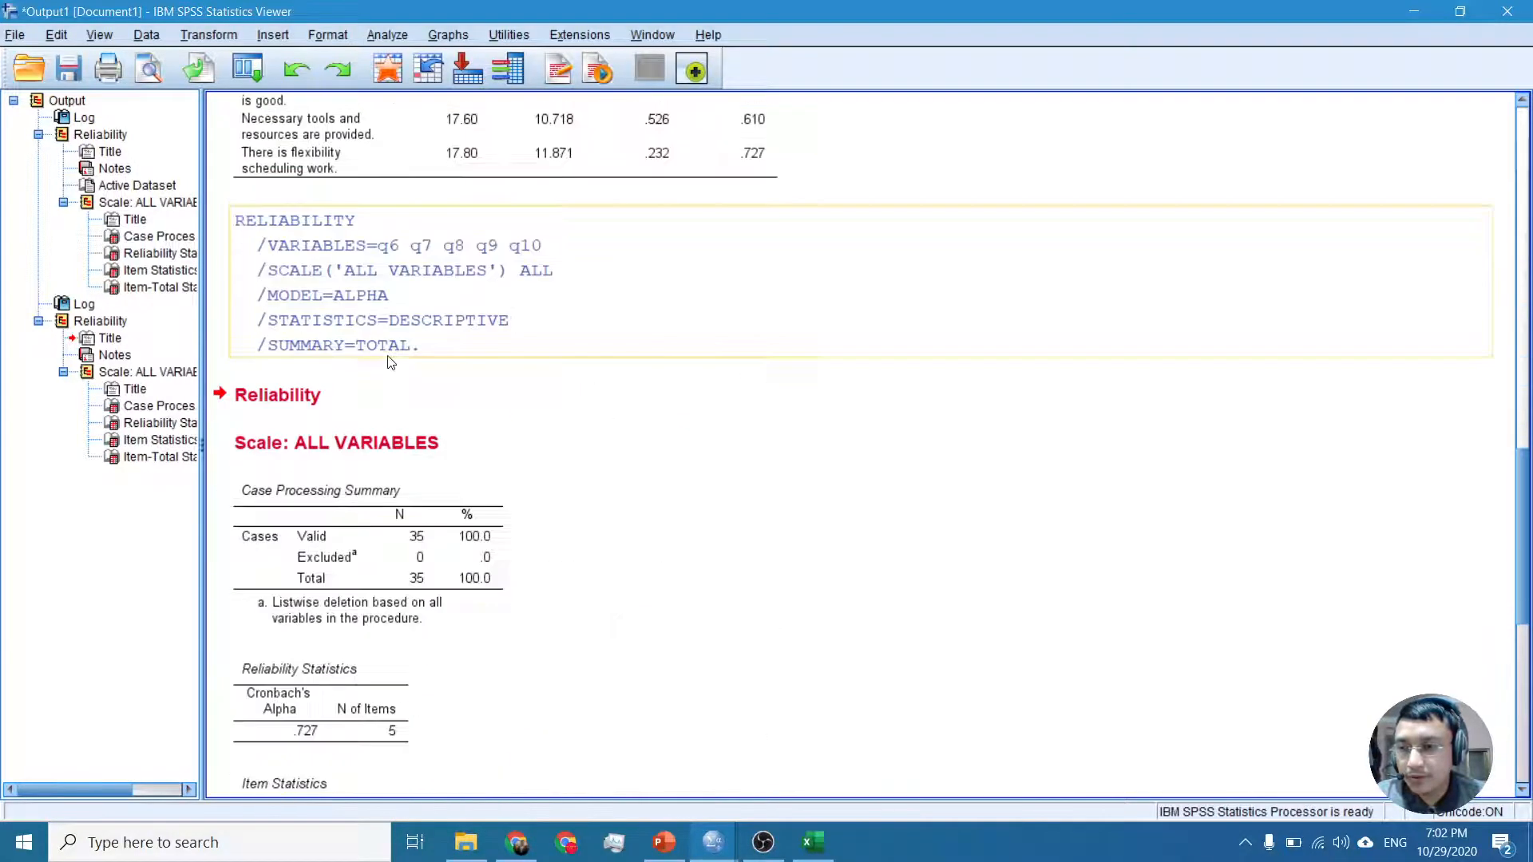
left_click(312, 397)
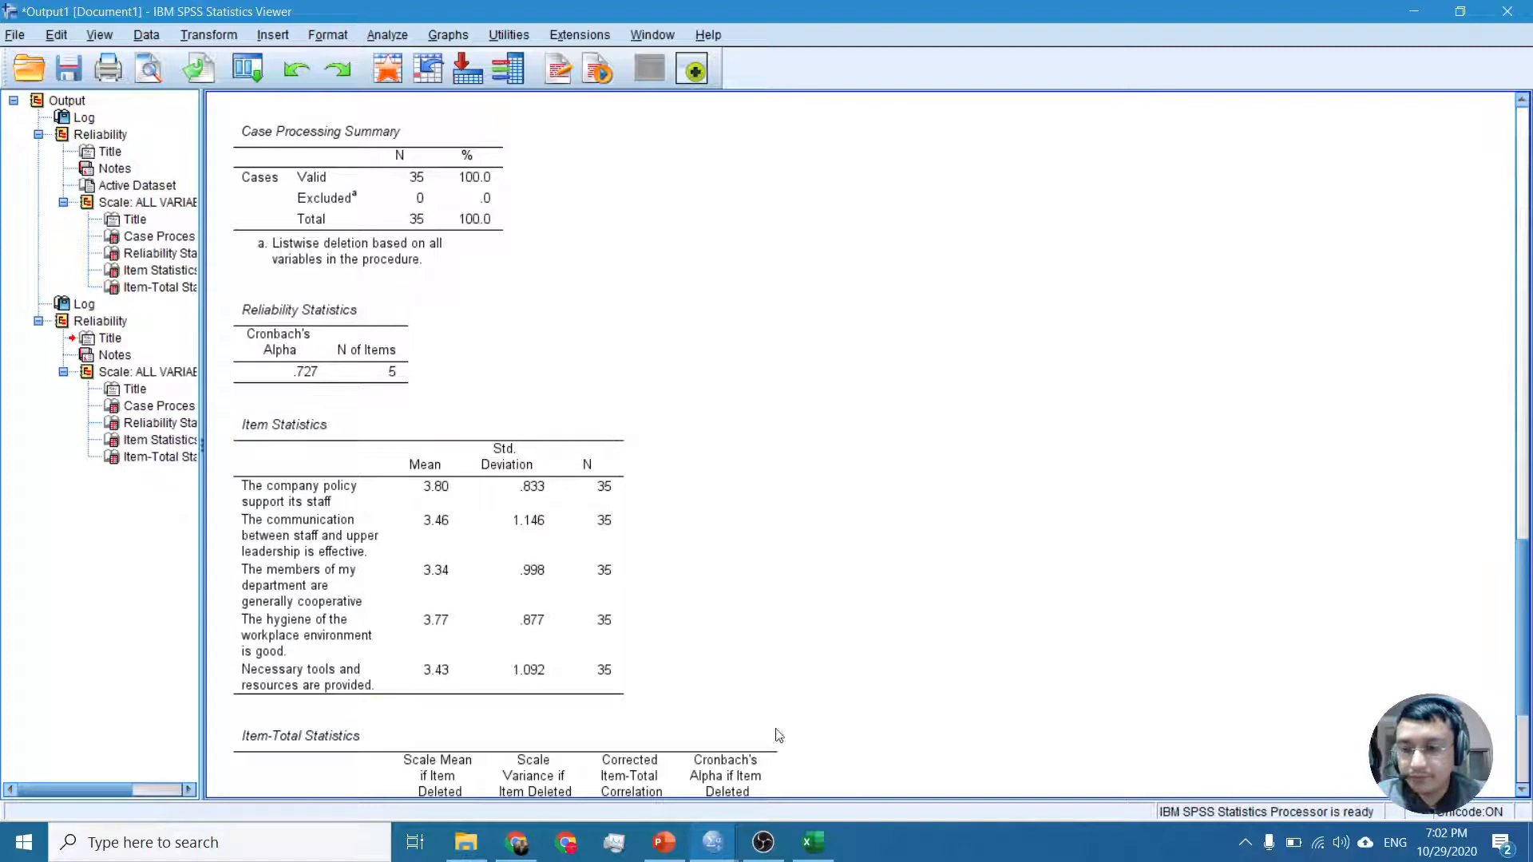
Switch to the PowerPoint slide show and advance from the "How to Calculate it?" slide to the closing "THANK YOU !!!" slide
mouse_move(679, 836)
left_click(678, 766)
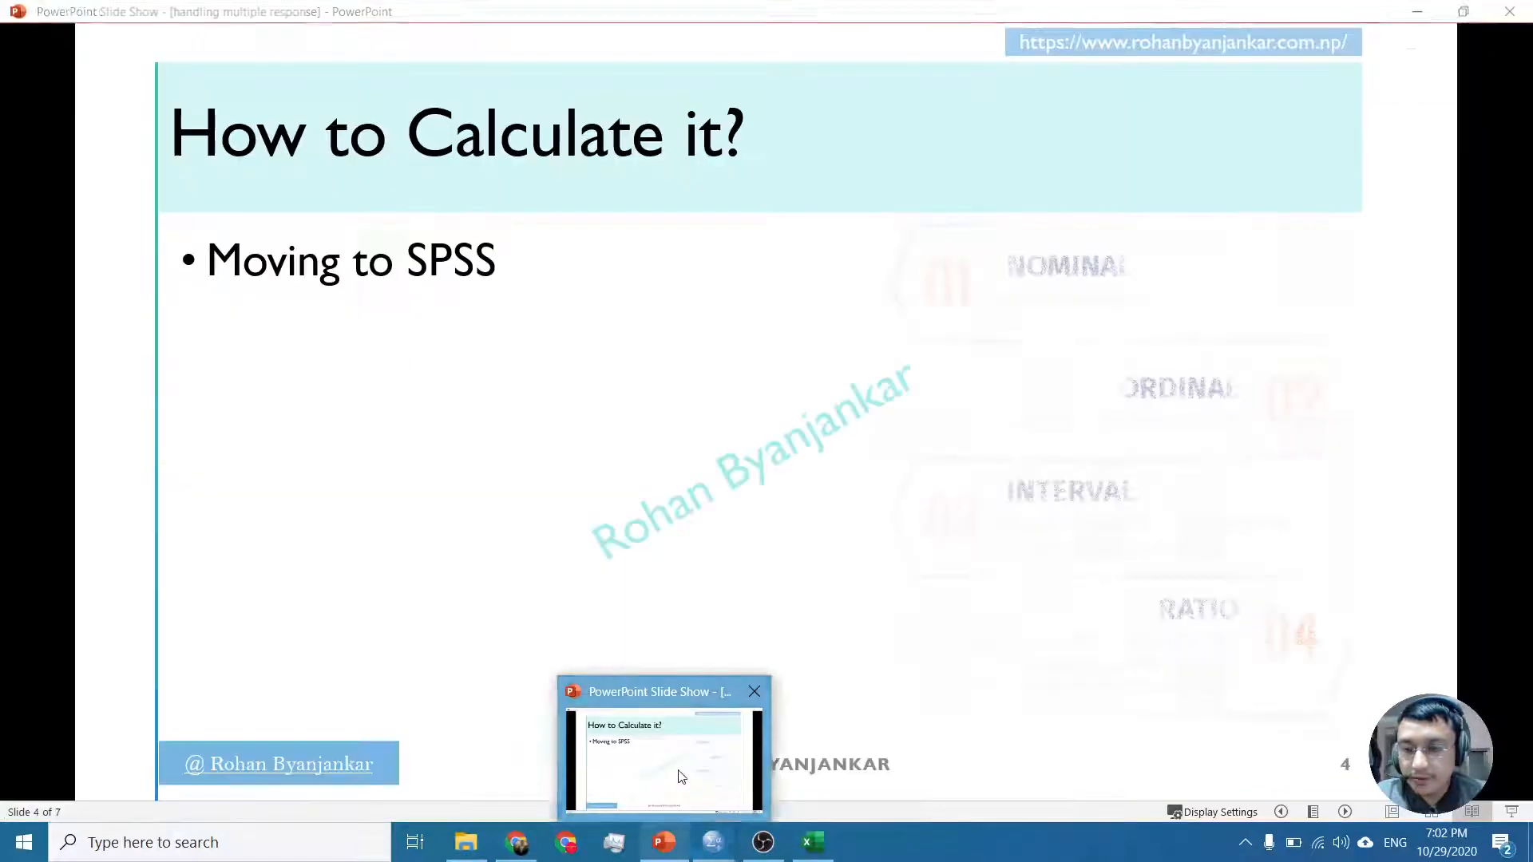
left_click(376, 491)
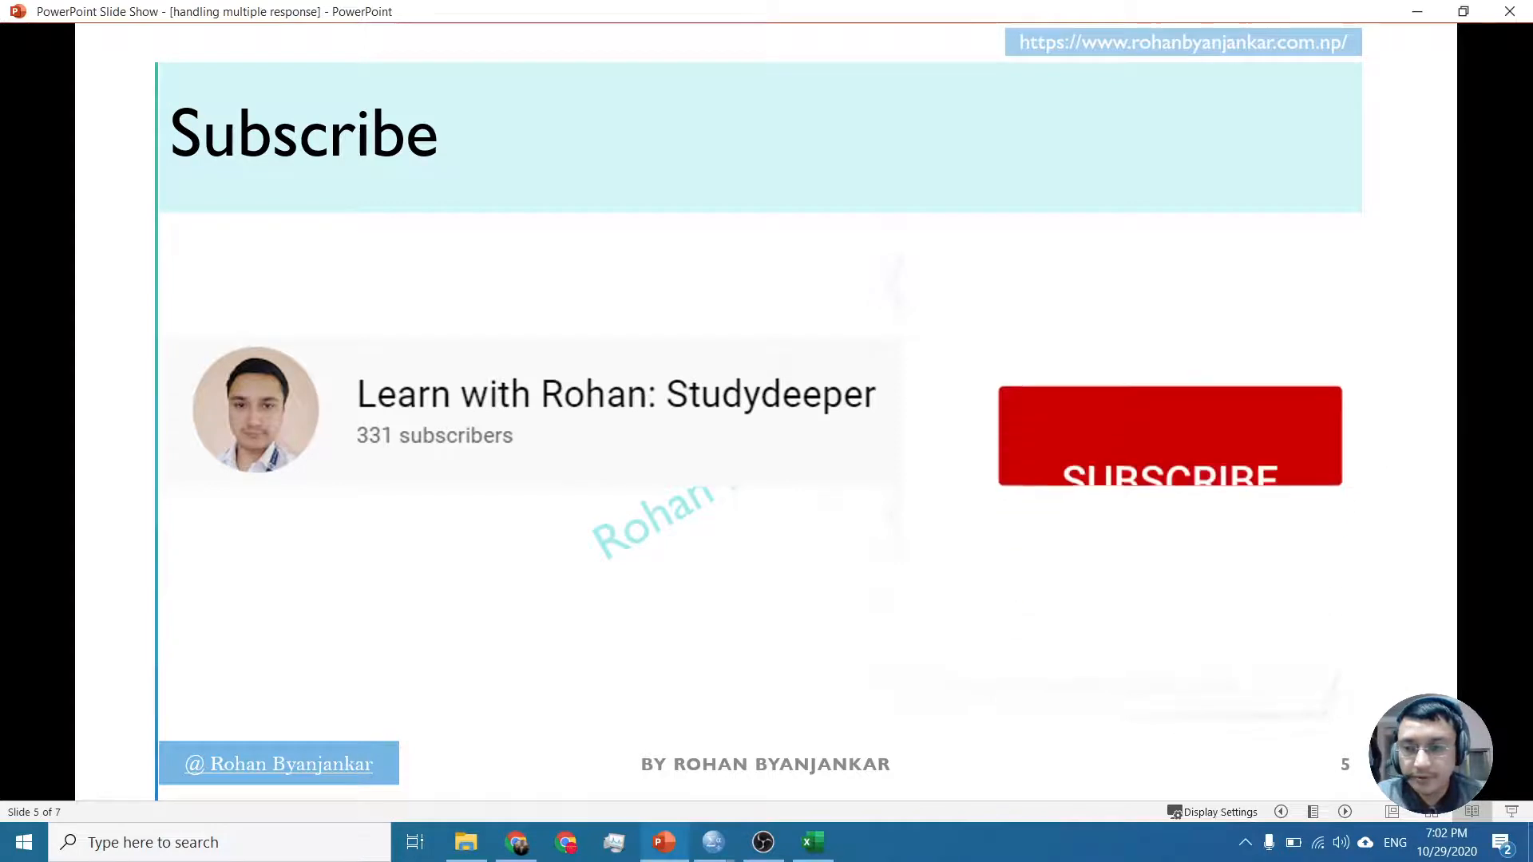
left_click(285, 678)
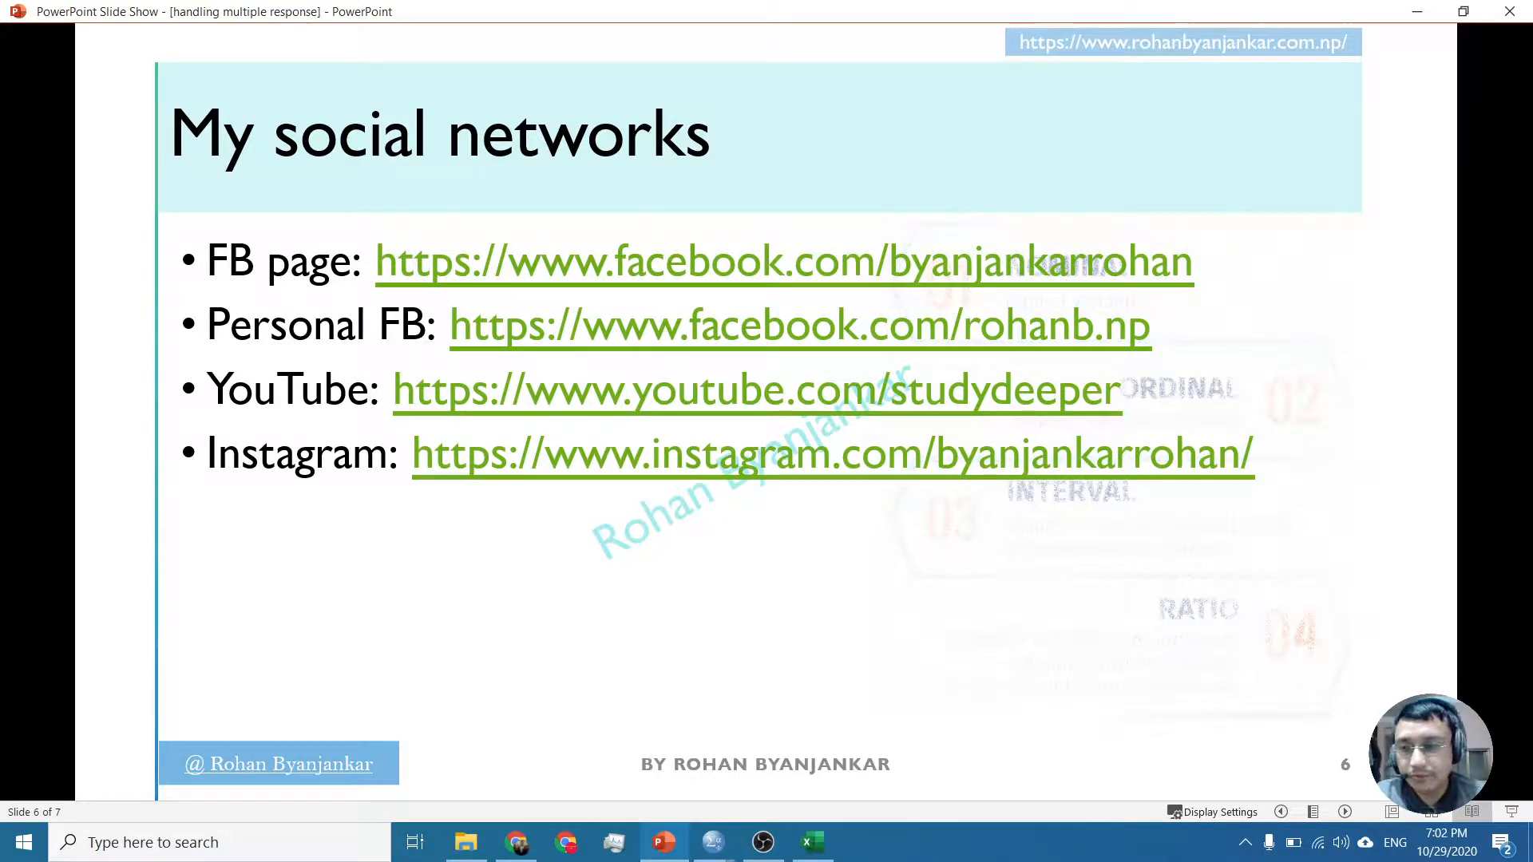
key("Right")
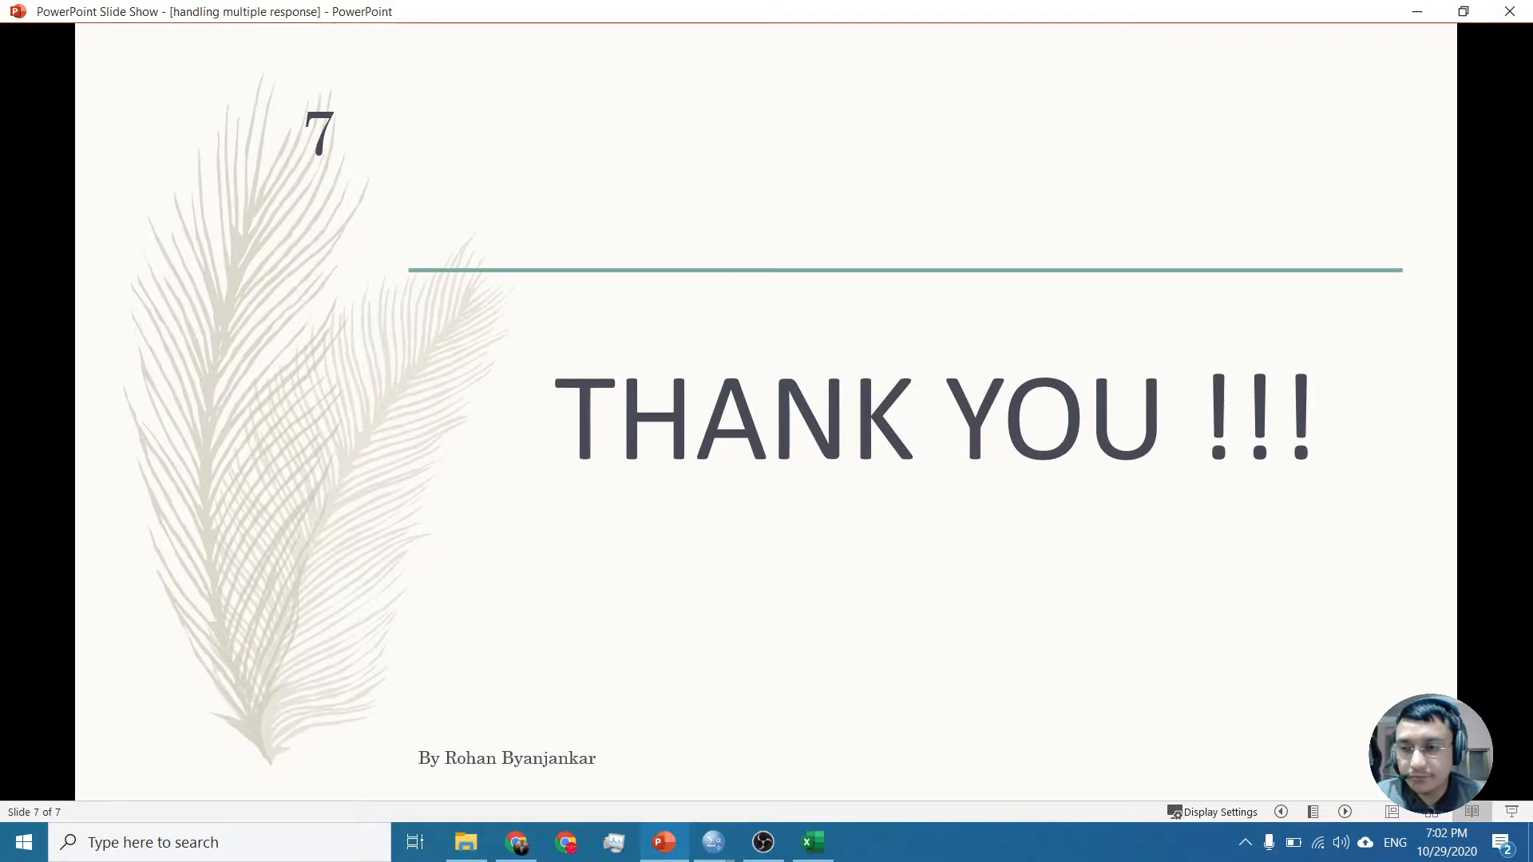